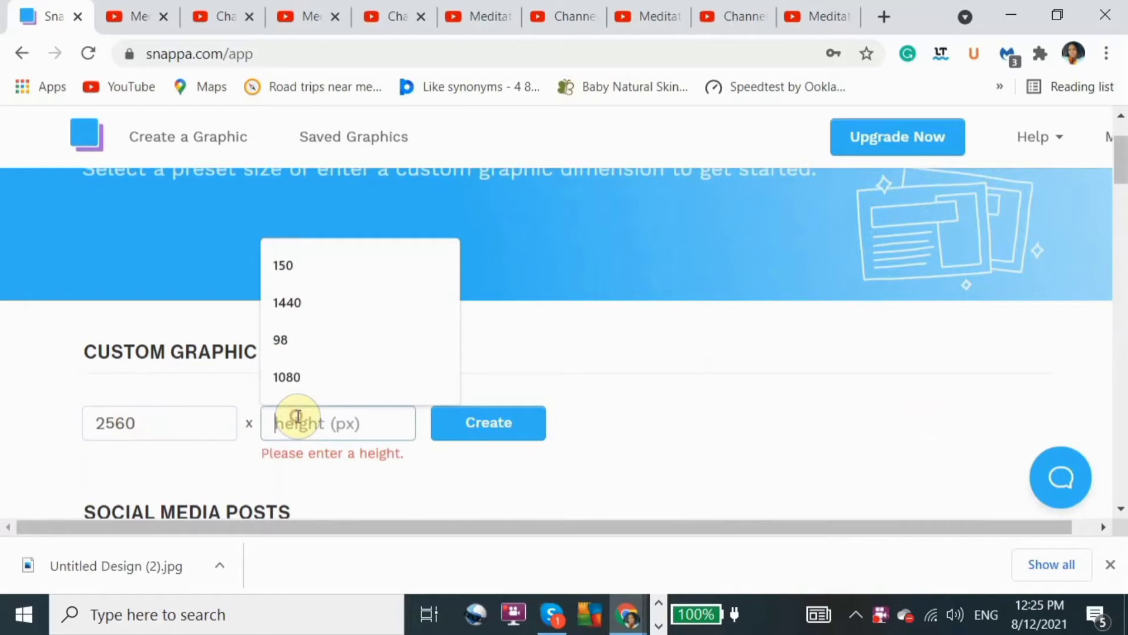
# - Set the custom graphic height to 1440 pixels
pyautogui.write('1440')
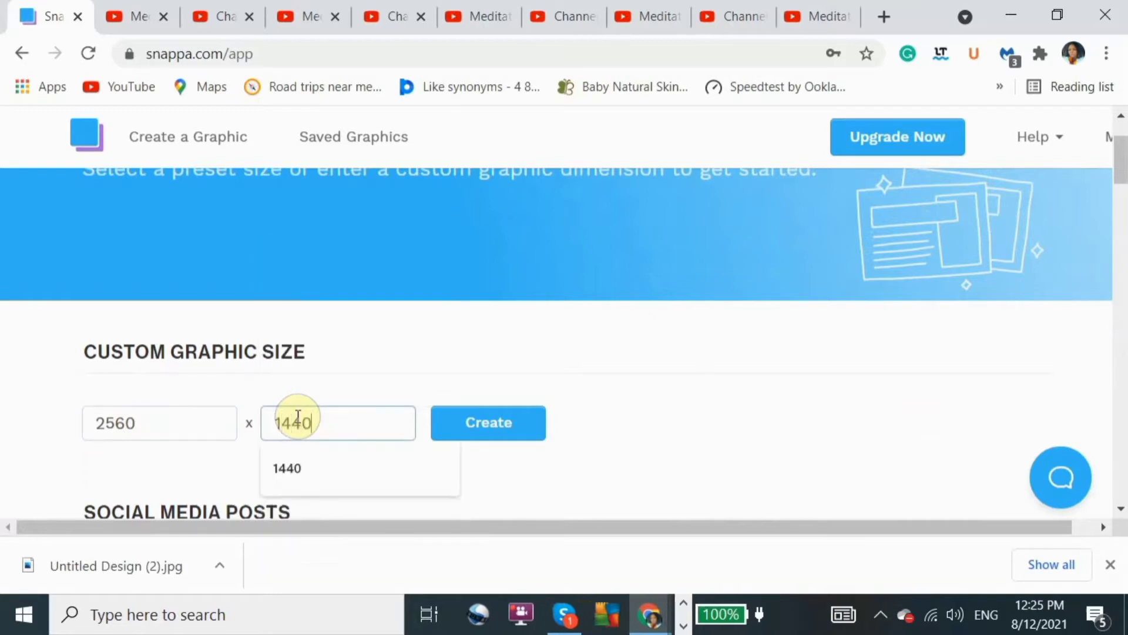
pyautogui.click(456, 344)
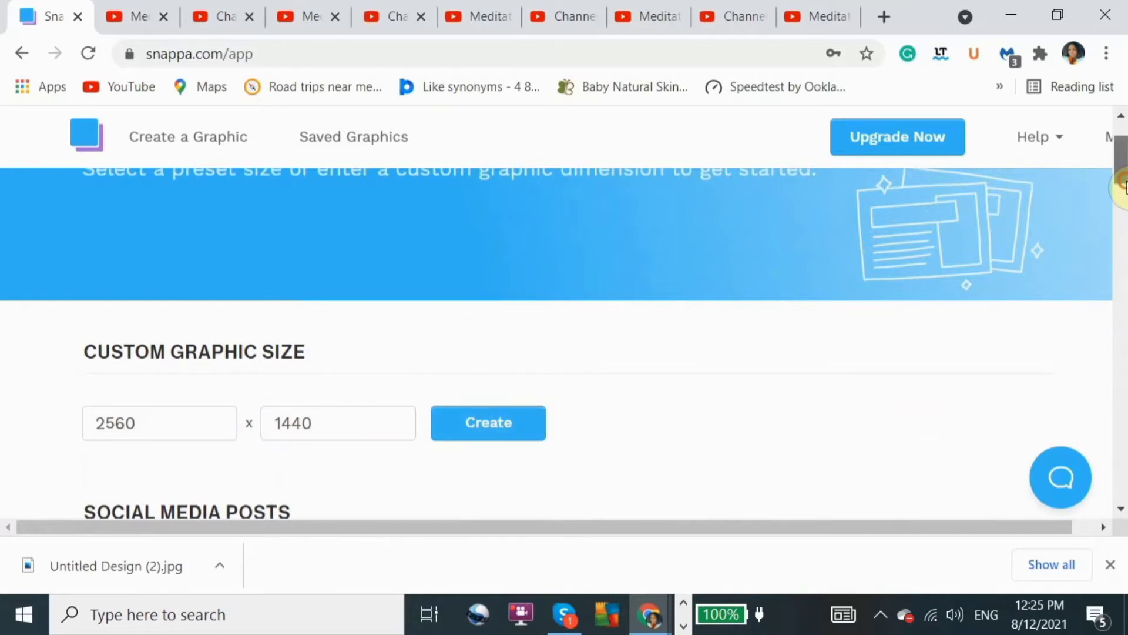
# - Start a YouTube Channel Art graphic from the pink flower "Beauty Talks" template
pyautogui.moveTo(1124, 189); pyautogui.dragTo(1123, 383)
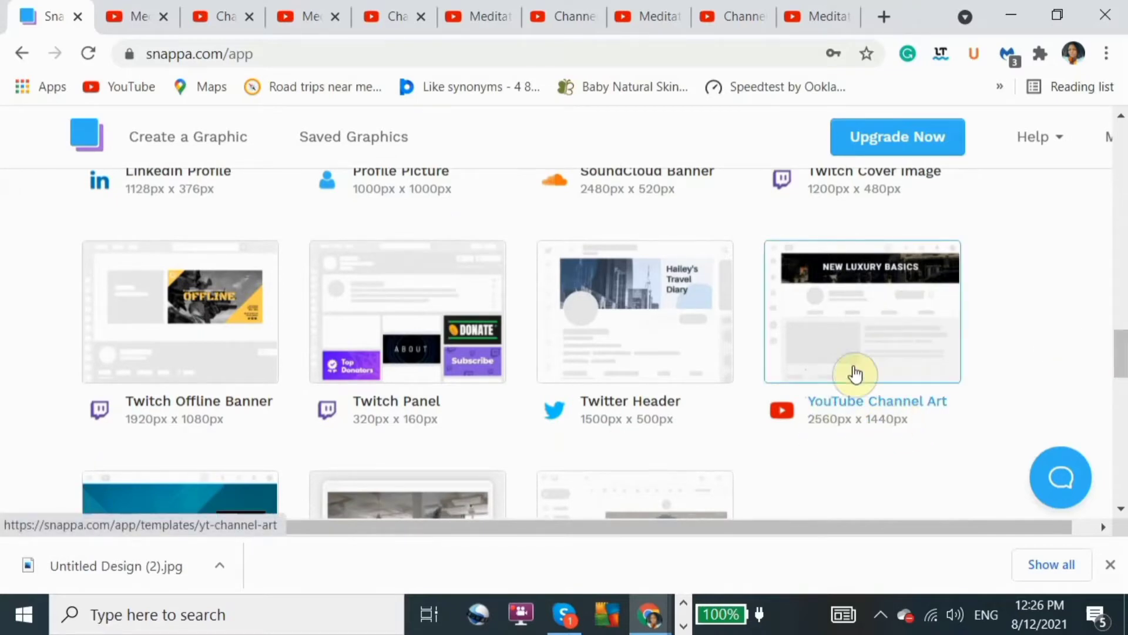
pyautogui.click(843, 346)
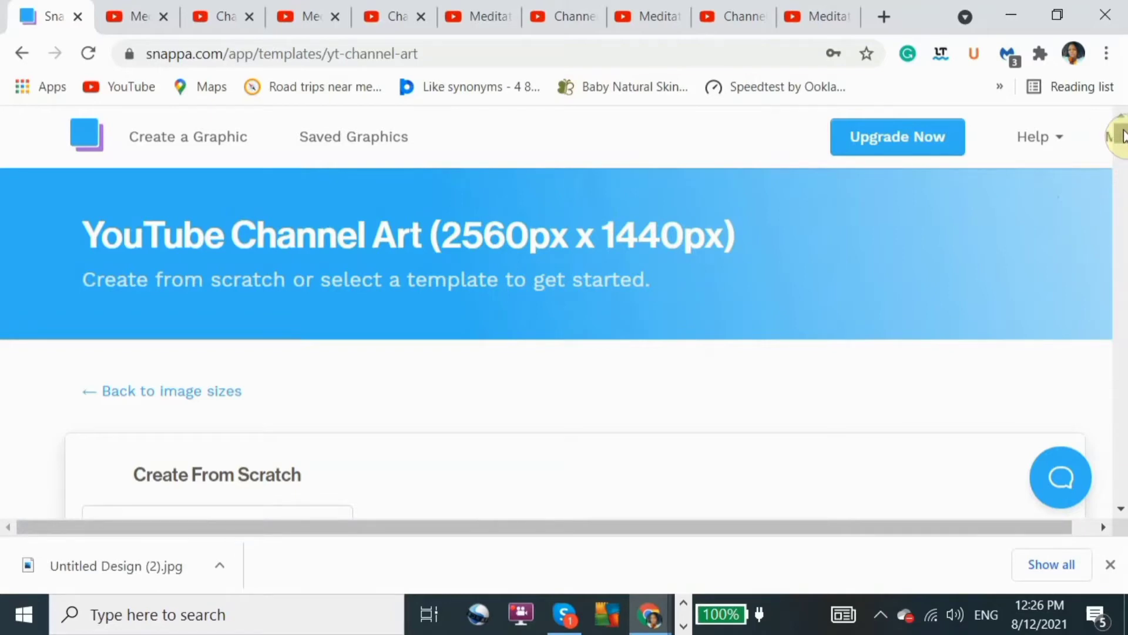
pyautogui.moveTo(1120, 136); pyautogui.dragTo(1123, 275)
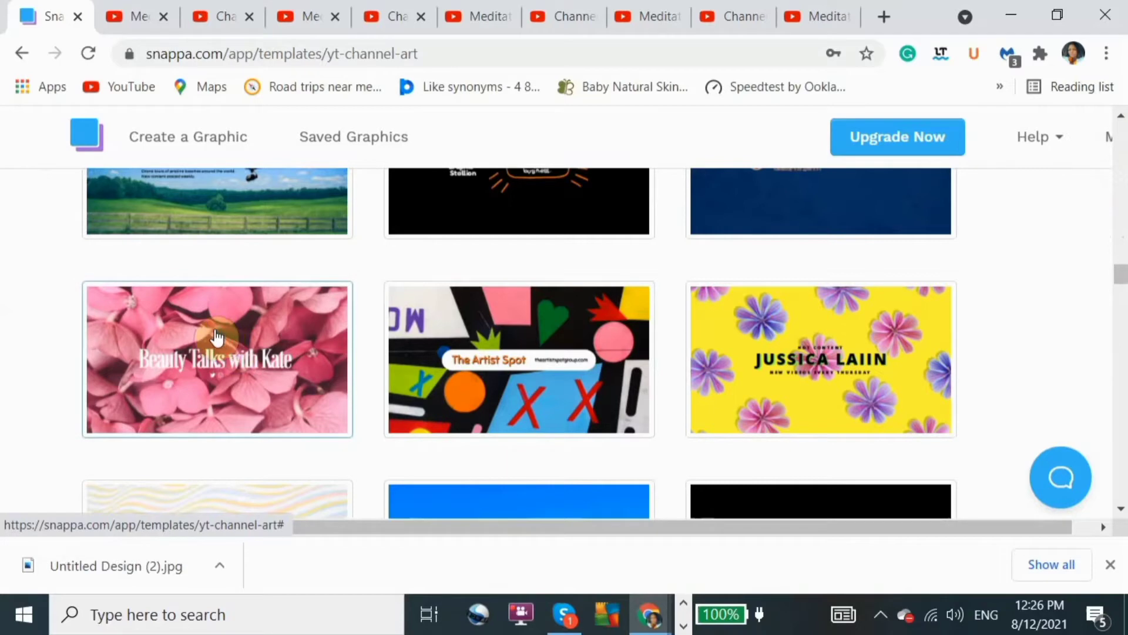
pyautogui.click(218, 338)
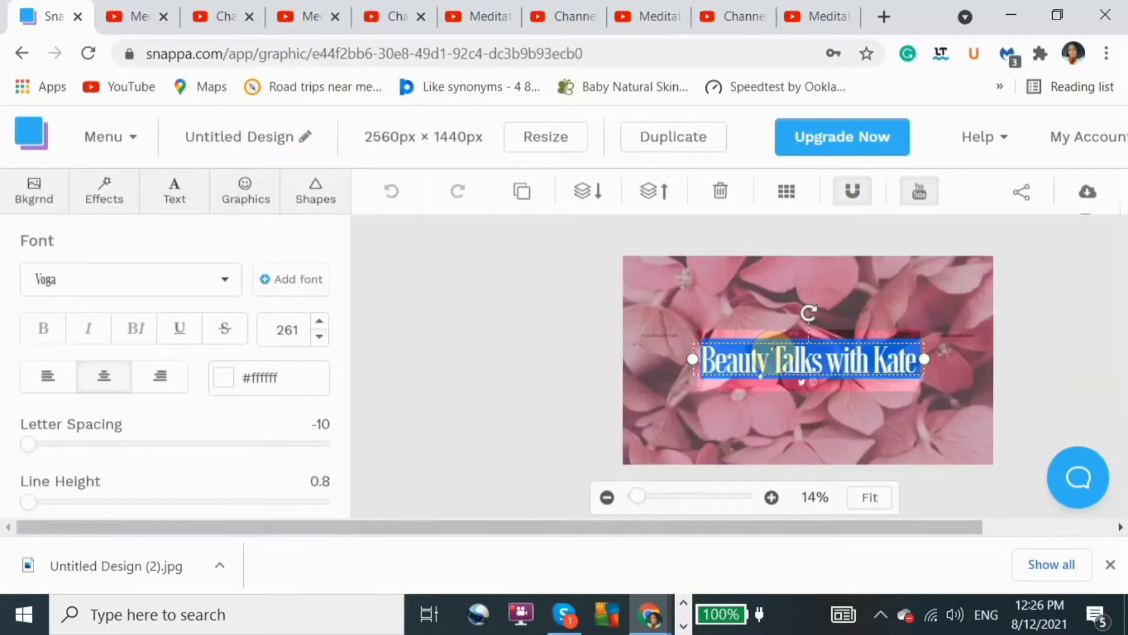
# - Replace the banner's title text with "Best relax videos" and shift it slightly to the left
pyautogui.press('capslock')
pyautogui.write('B')
pyautogui.press('capslock')
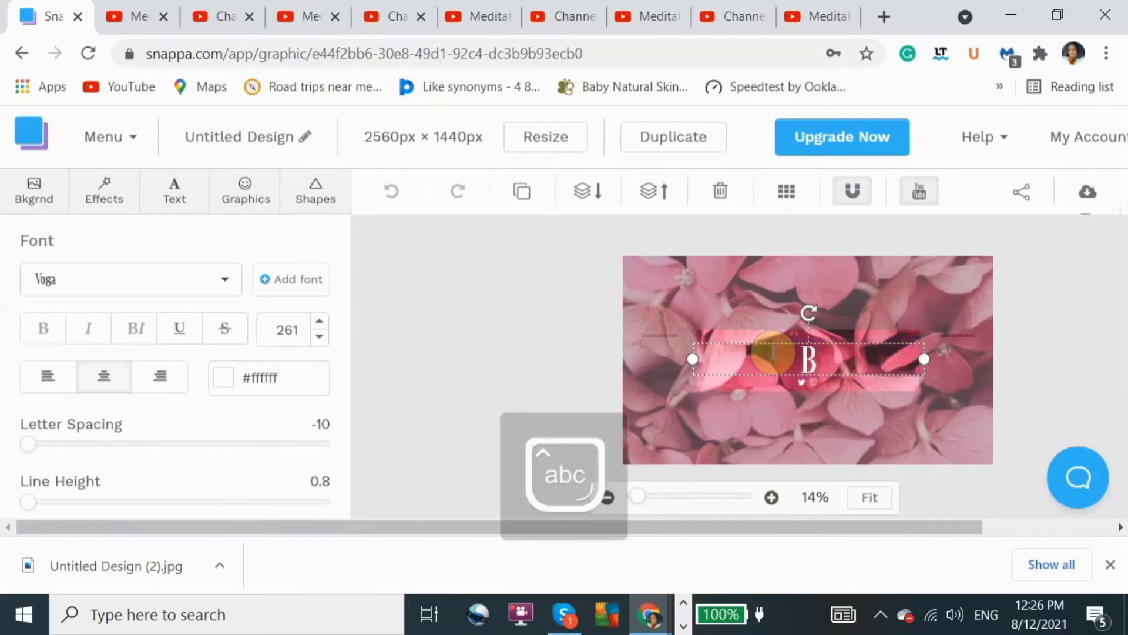
pyautogui.write('est')
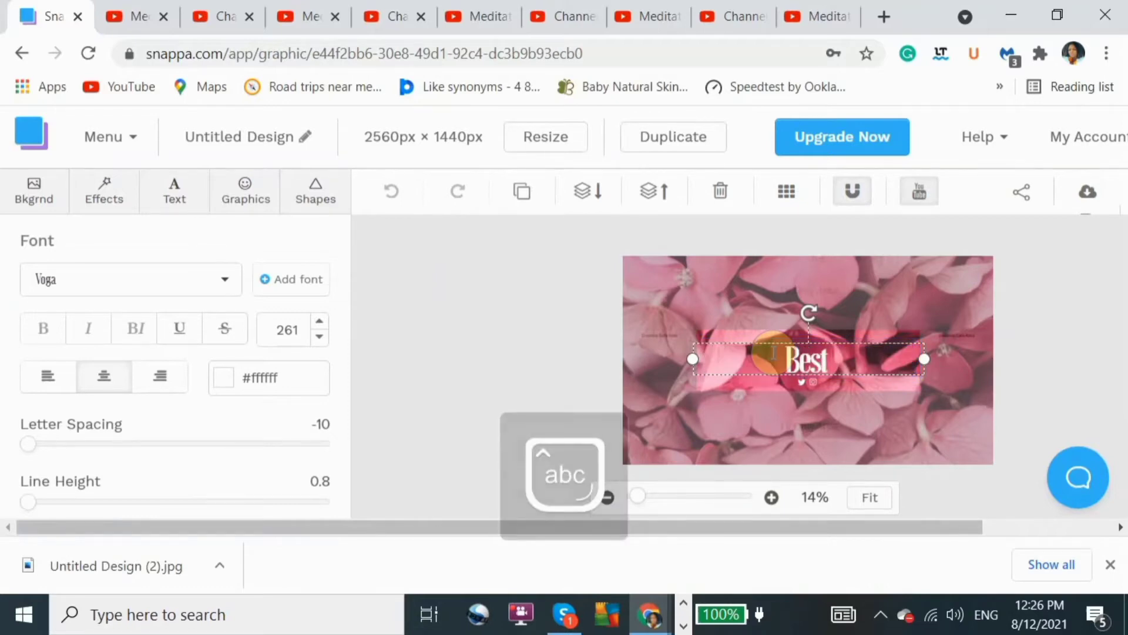
pyautogui.write(' rela')
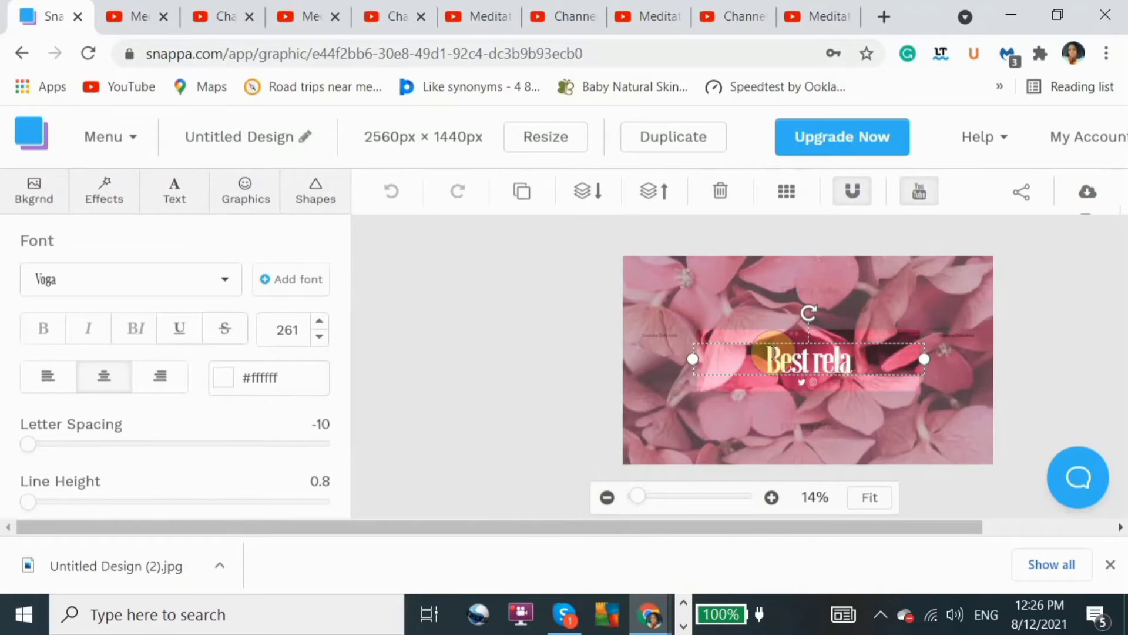
pyautogui.write('x')
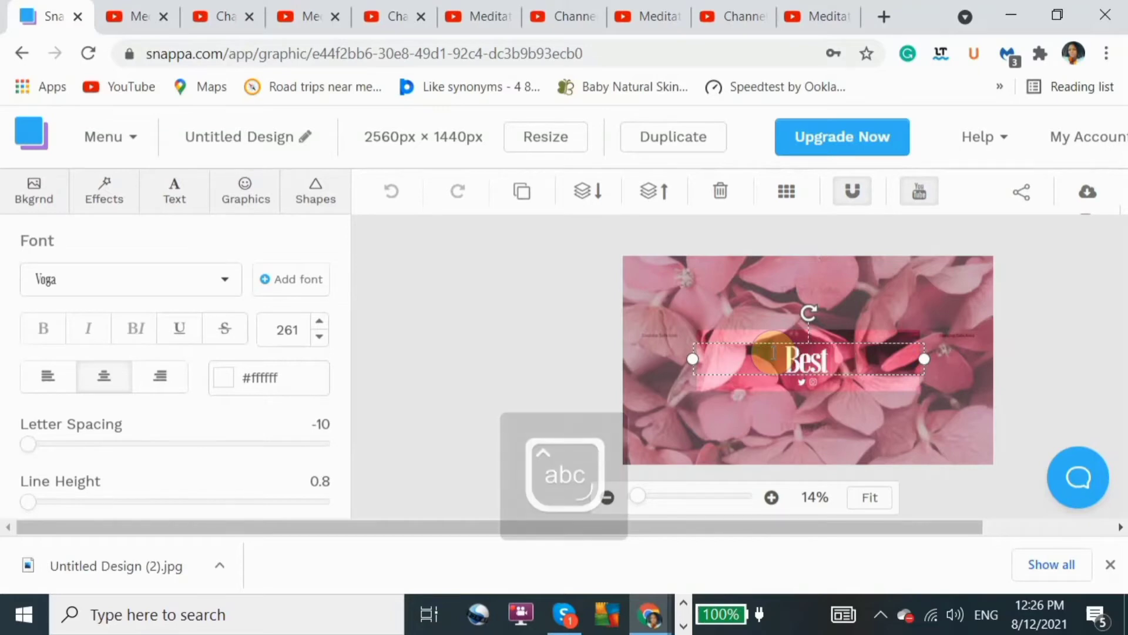
pyautogui.write('re')
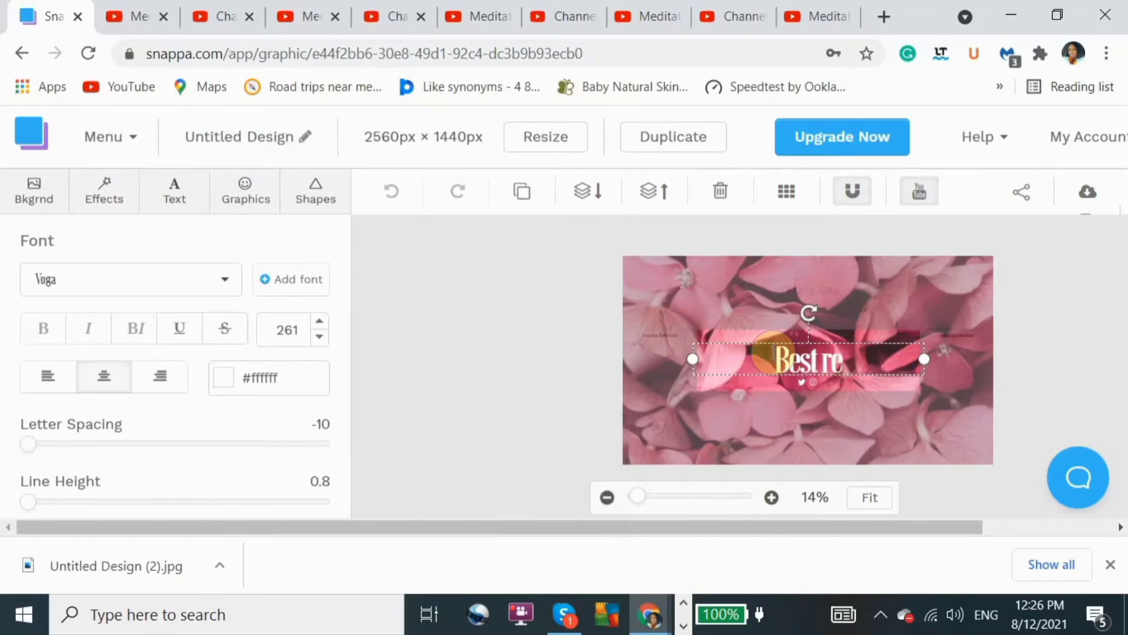
pyautogui.write('lax videos')
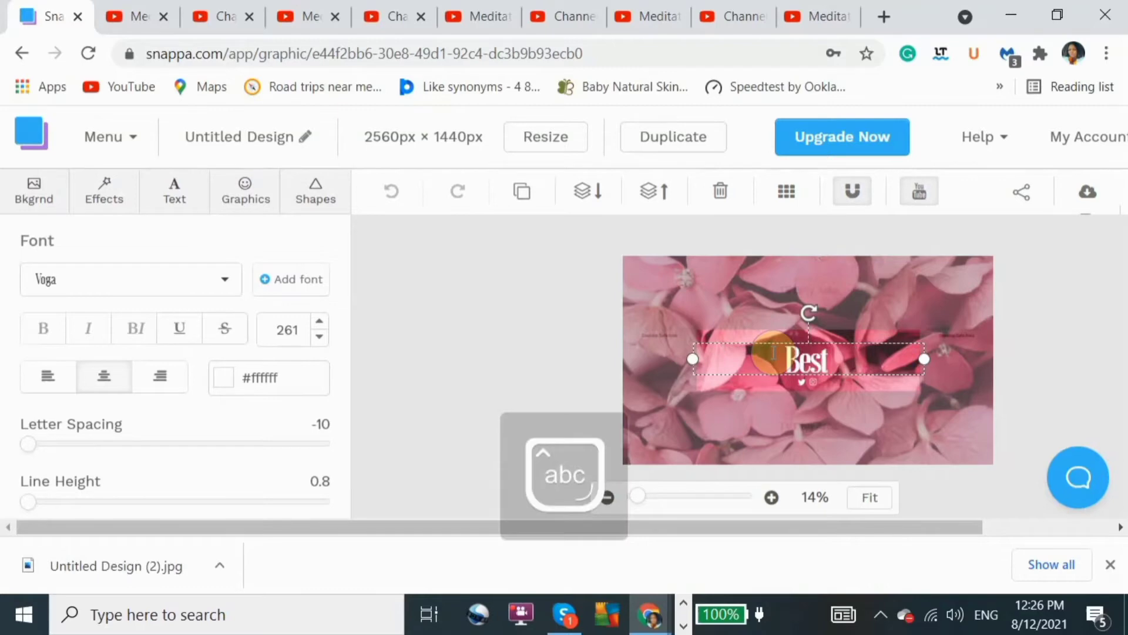
pyautogui.write('rela')
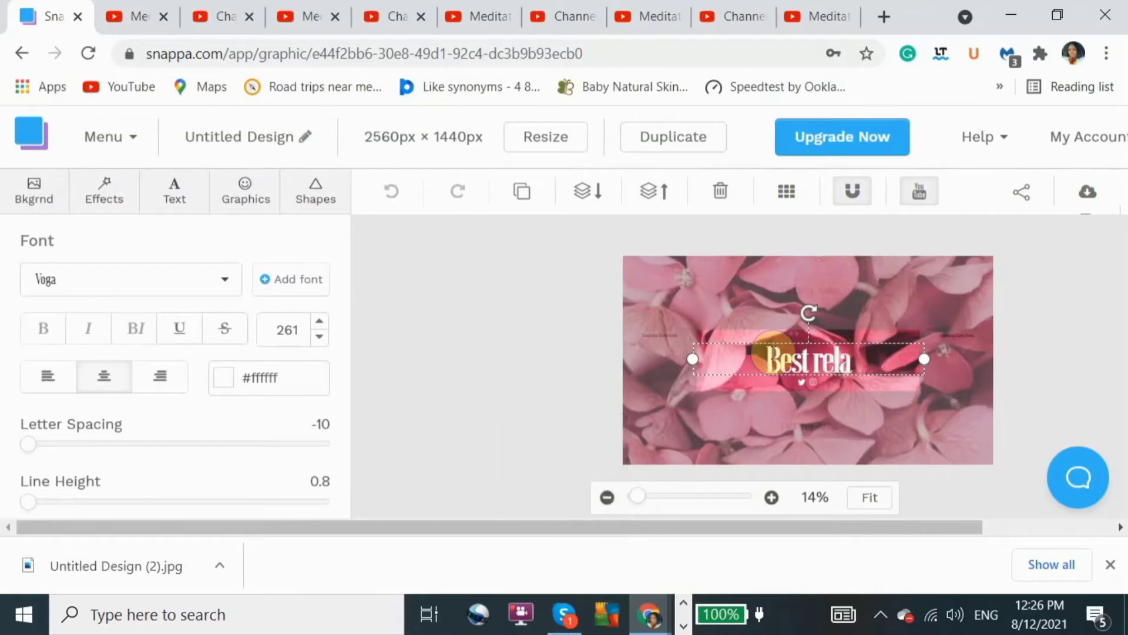
pyautogui.write('x videos')
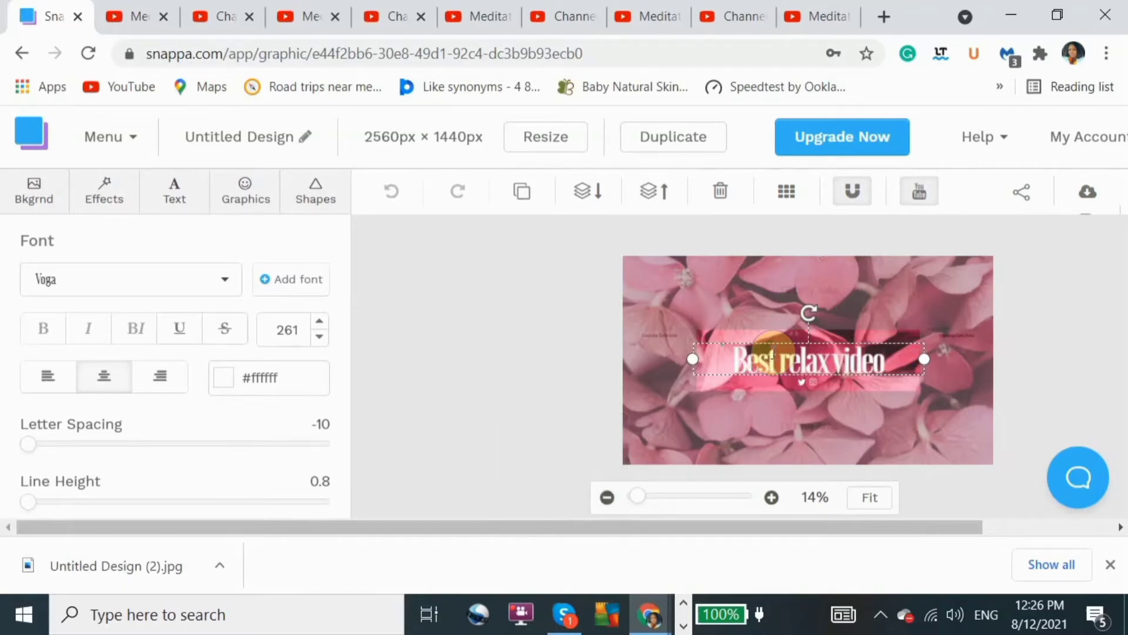
pyautogui.click(1006, 311)
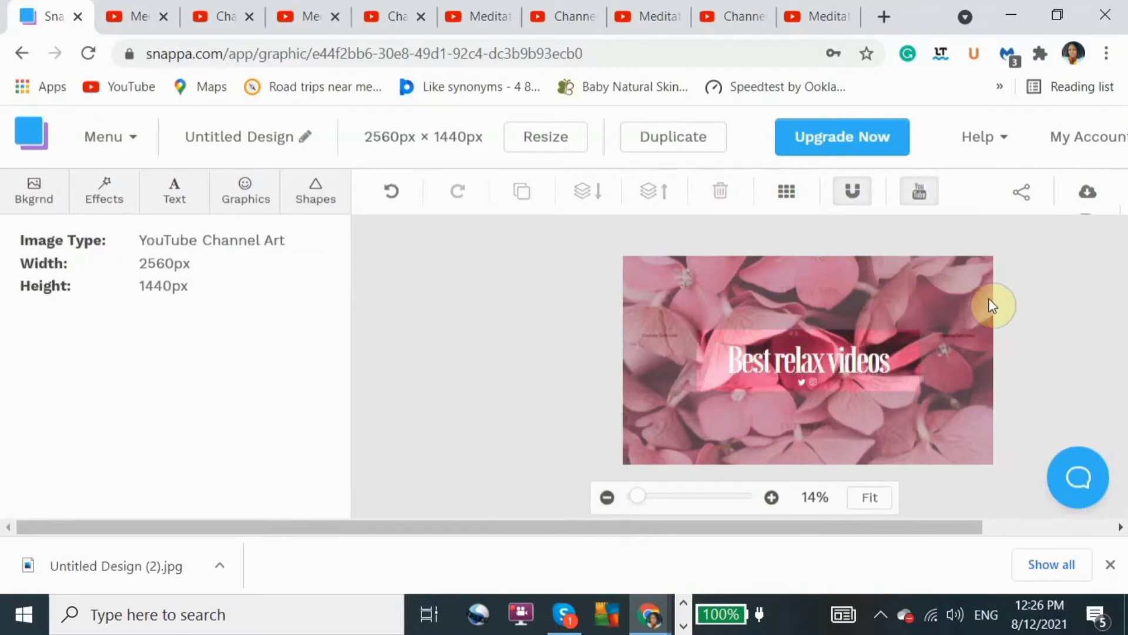
pyautogui.moveTo(834, 359); pyautogui.dragTo(806, 359)
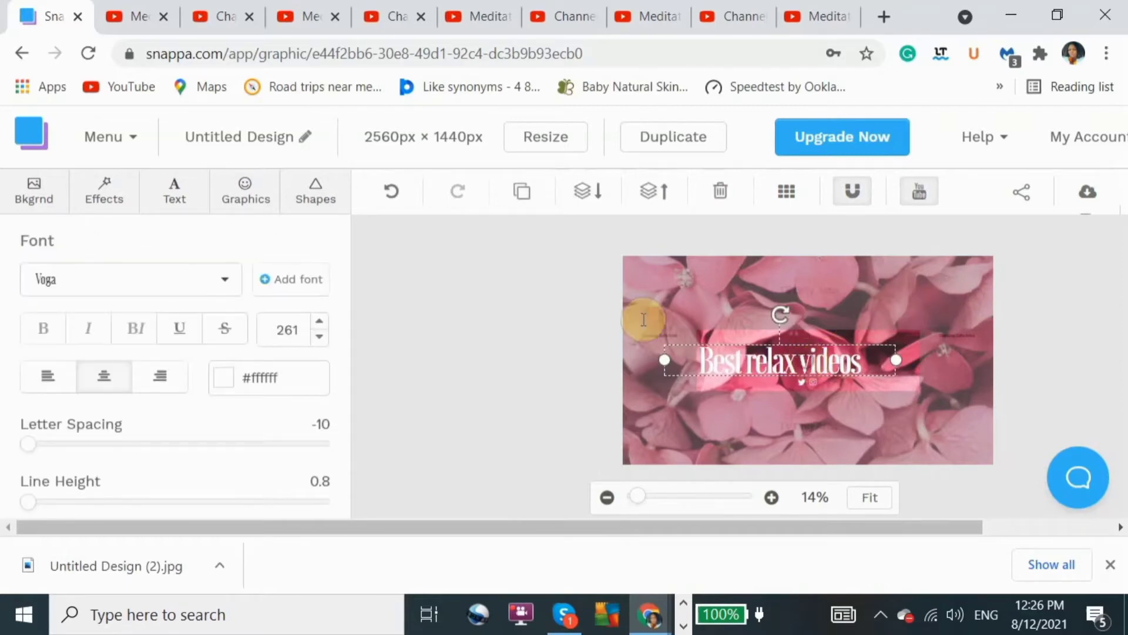
pyautogui.click(424, 277)
# - Add the round portrait from the uploaded images and shrink it to fit at the right end of the title inside the safe zone
pyautogui.click(247, 200)
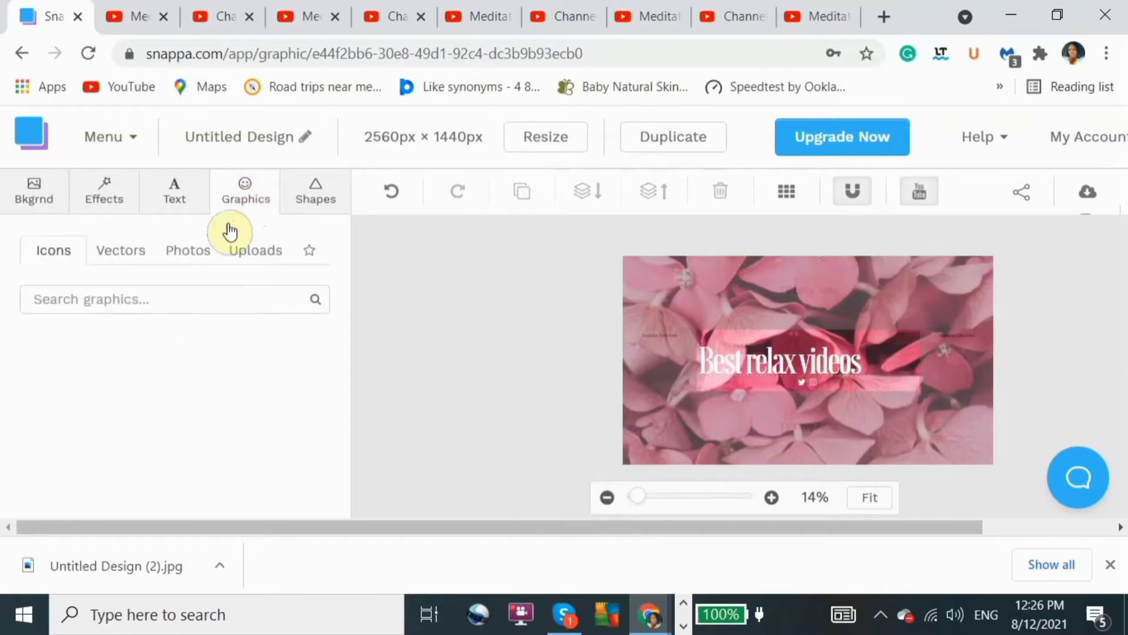
pyautogui.click(255, 251)
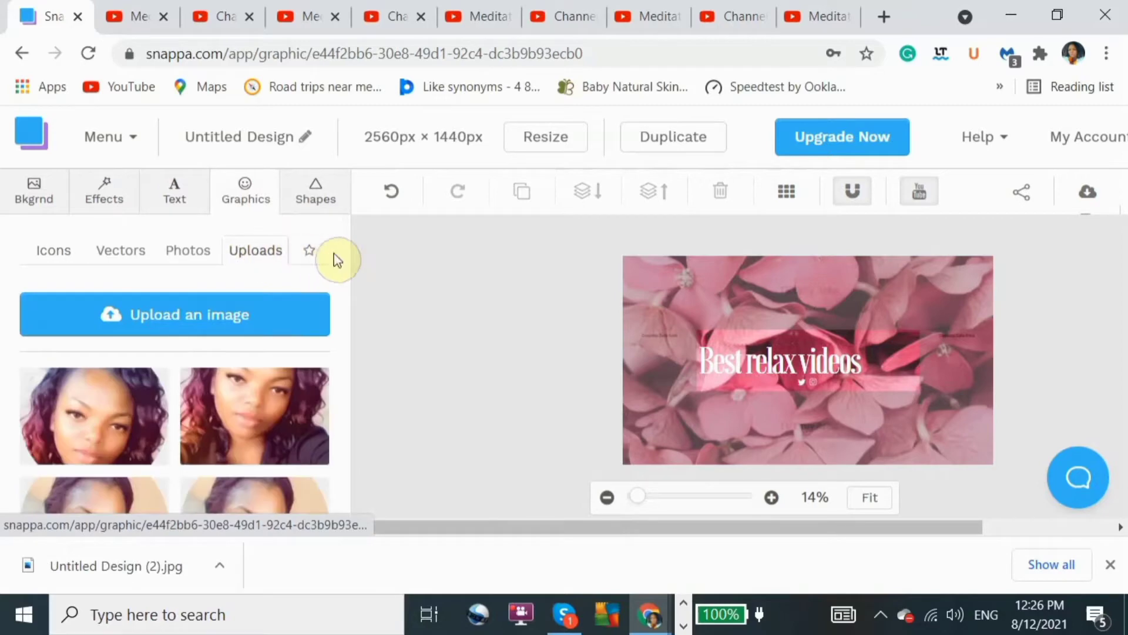
pyautogui.click(272, 411)
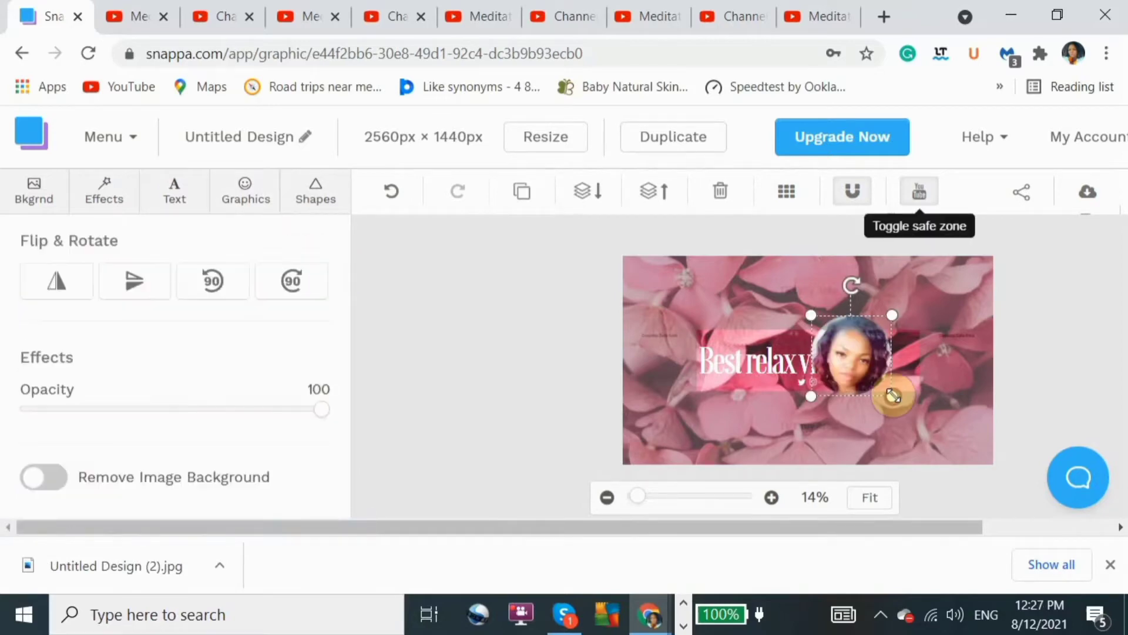
pyautogui.moveTo(894, 396); pyautogui.dragTo(891, 367)
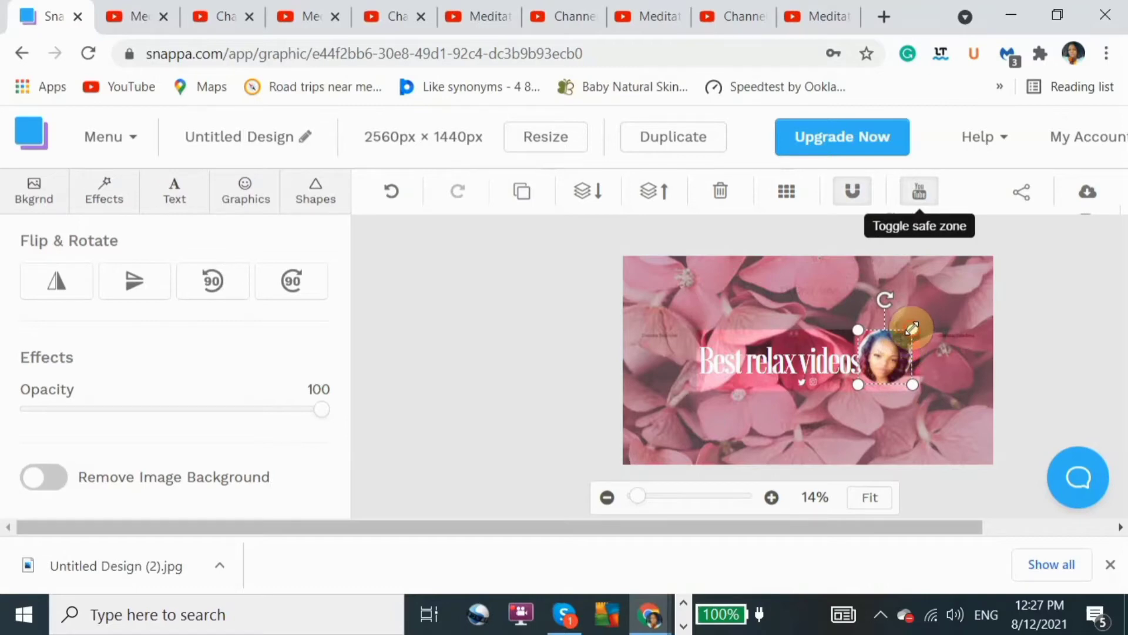
pyautogui.moveTo(912, 328); pyautogui.dragTo(905, 339)
# - Reduce the font size of the "Best relax videos" title to 243
pyautogui.click(810, 364)
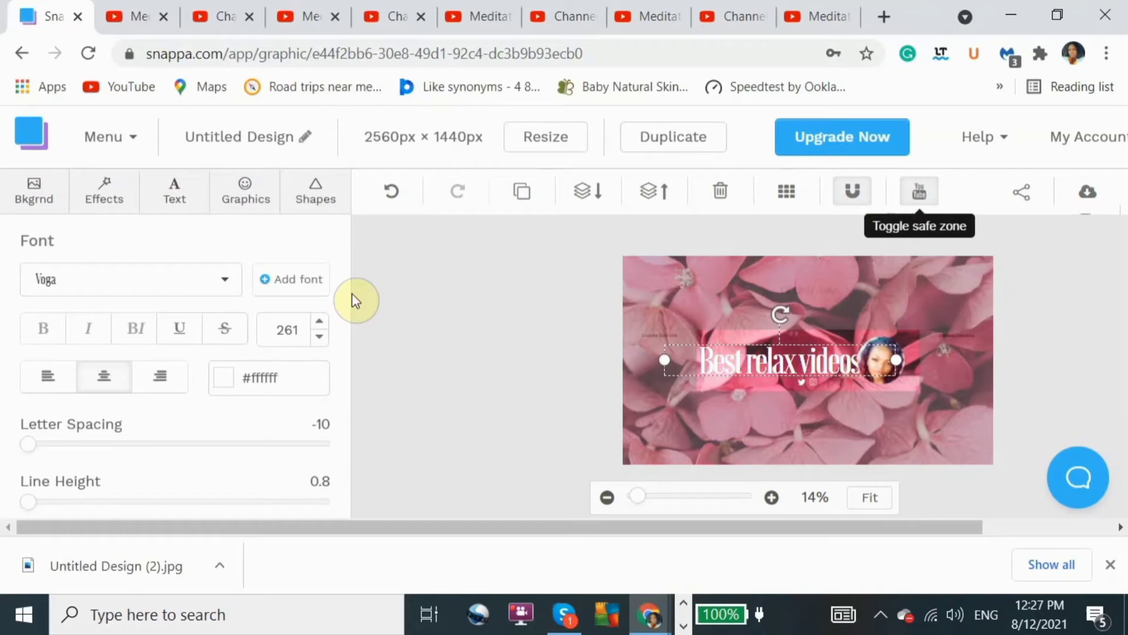
pyautogui.click(321, 338)
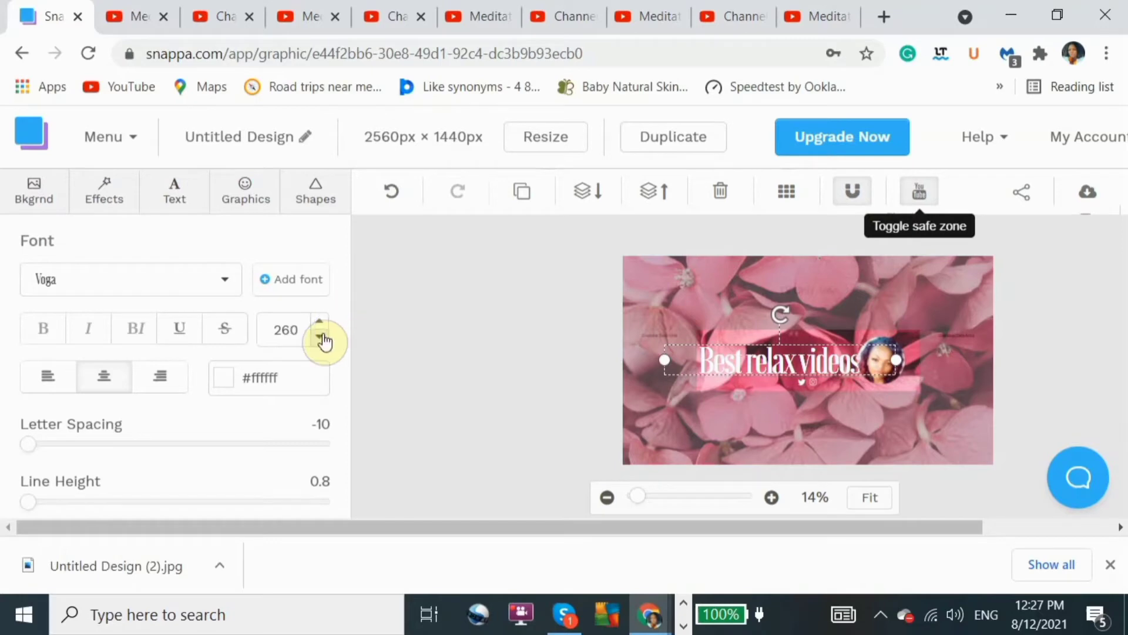
pyautogui.click(321, 338)
pyautogui.click(322, 337)
pyautogui.click(322, 338)
pyautogui.click(321, 338)
pyautogui.click(321, 338)
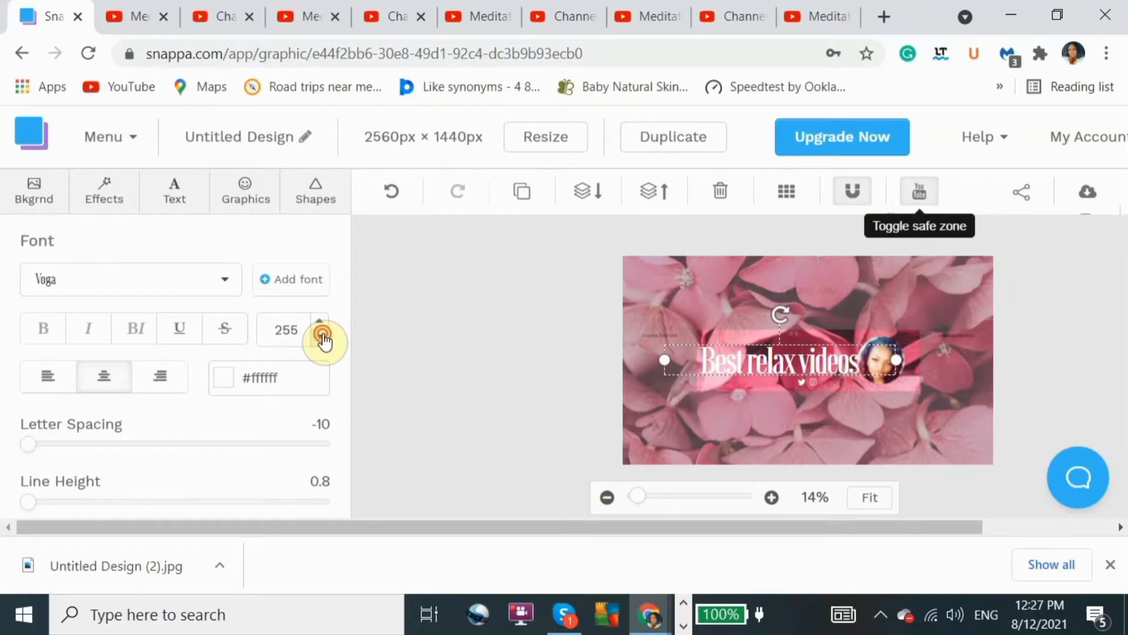
pyautogui.click(321, 338)
pyautogui.click(322, 338)
pyautogui.click(322, 338)
pyautogui.click(321, 338)
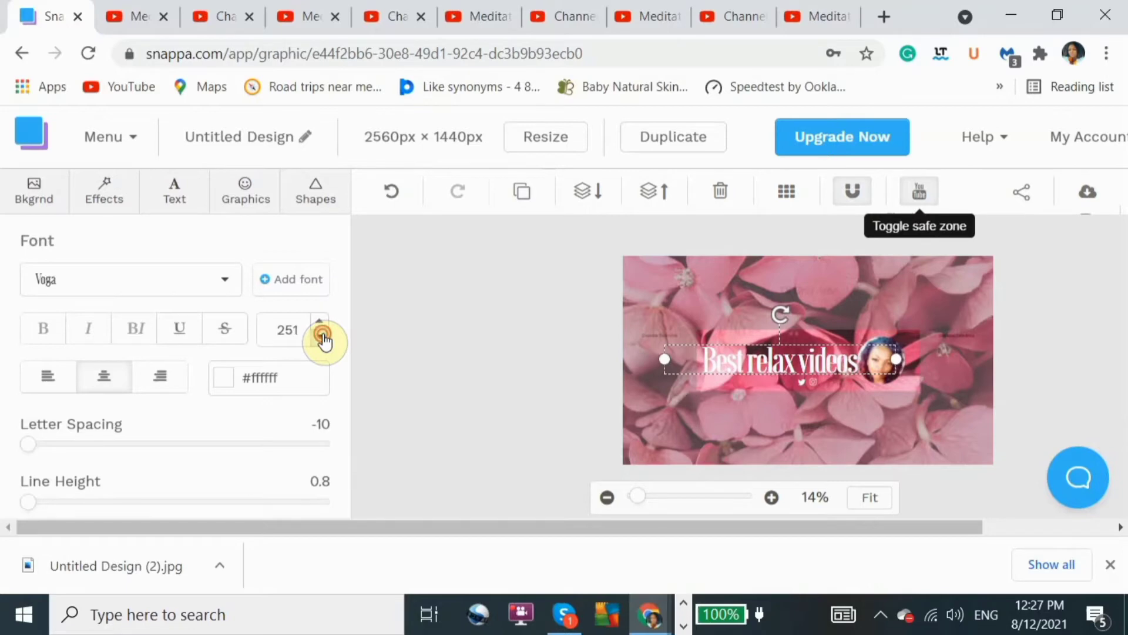
pyautogui.click(321, 338)
pyautogui.click(322, 338)
pyautogui.click(322, 337)
pyautogui.click(321, 338)
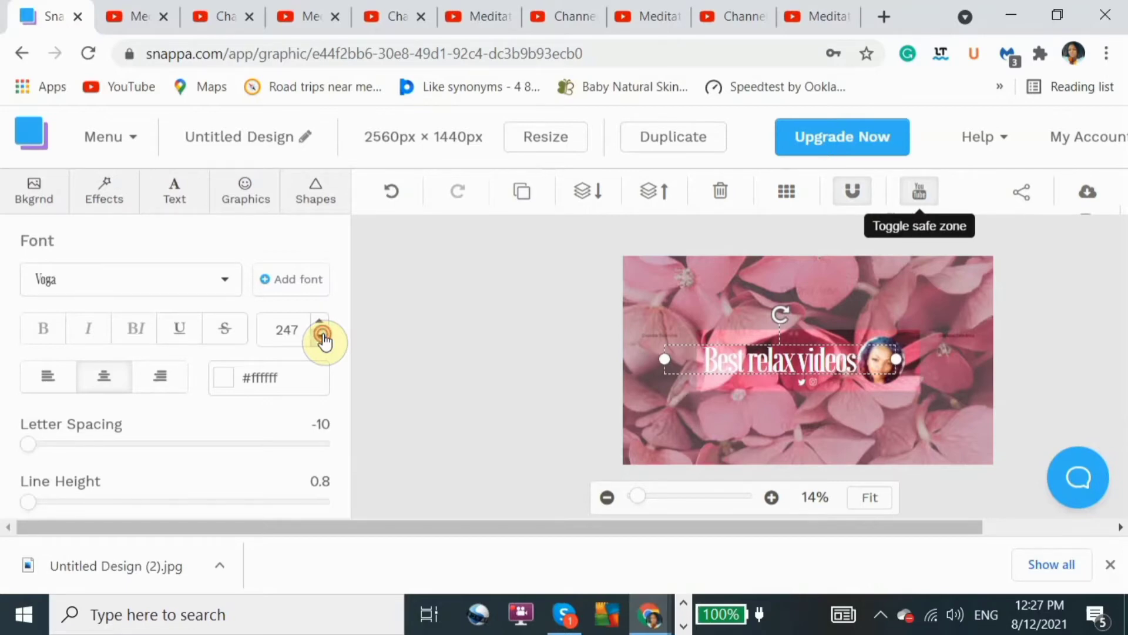
pyautogui.click(322, 338)
pyautogui.click(321, 338)
pyautogui.click(322, 338)
pyautogui.click(322, 338)
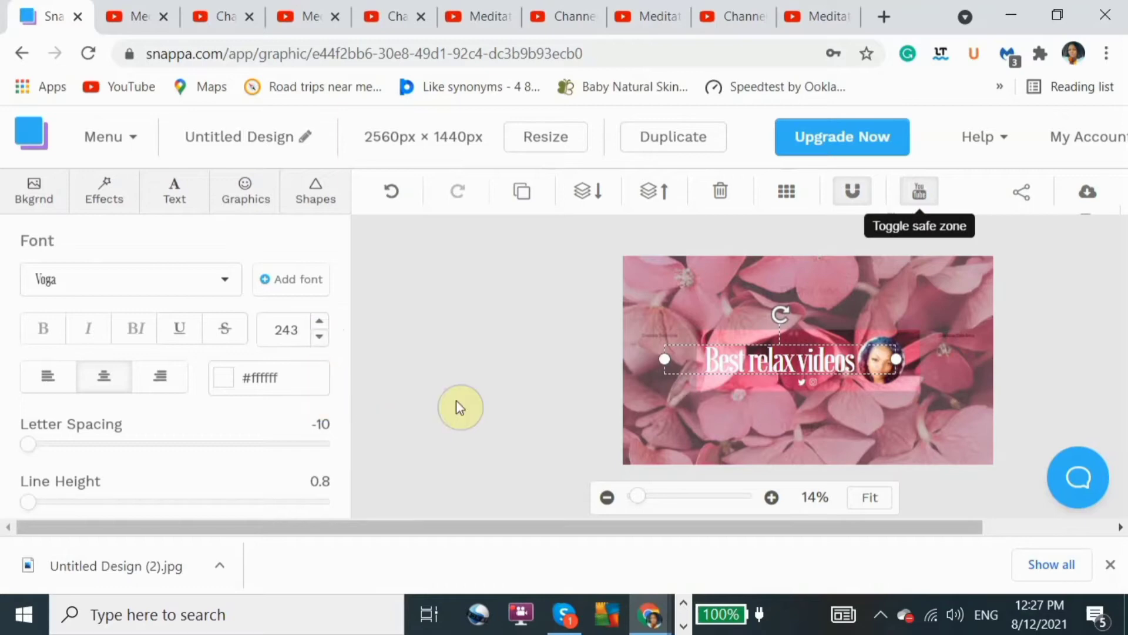
pyautogui.click(559, 359)
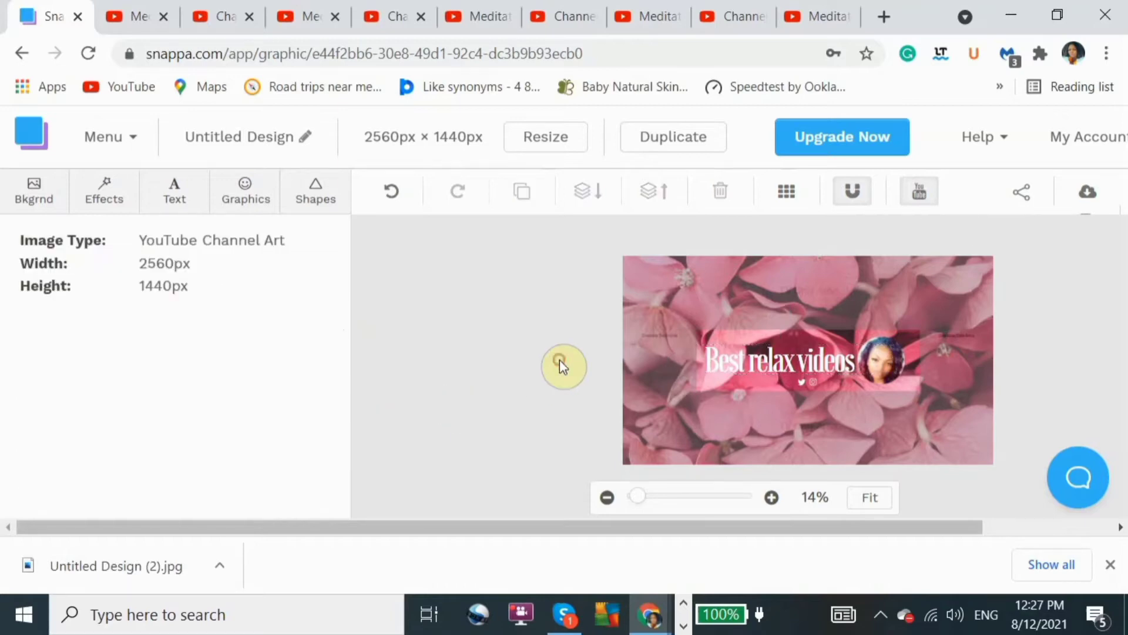
pyautogui.click(812, 382)
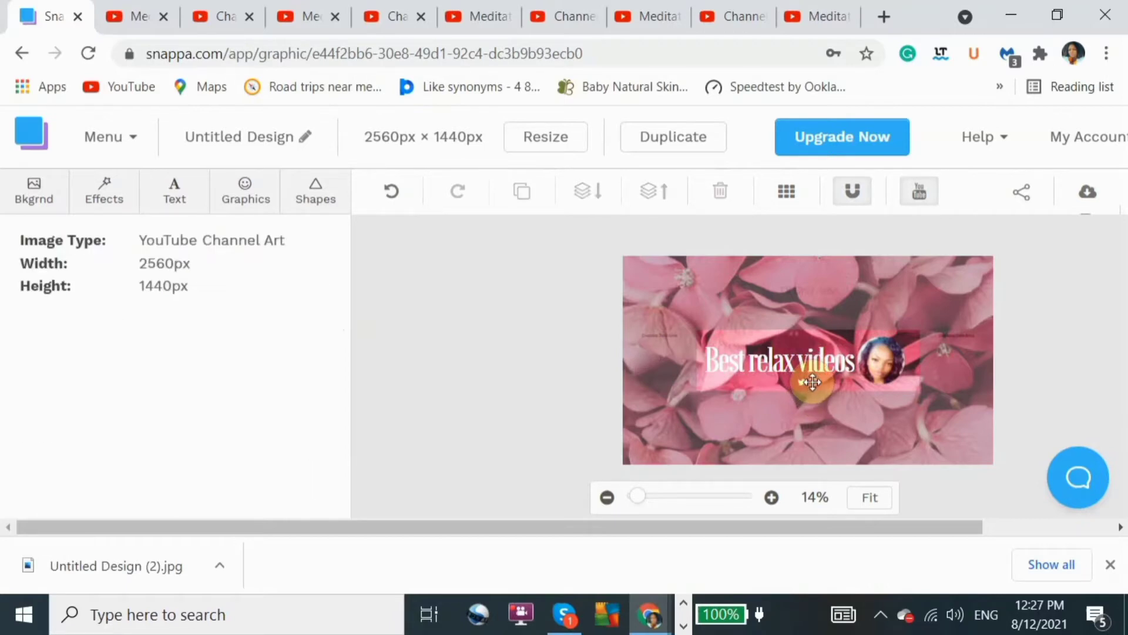
pyautogui.click(811, 383)
pyautogui.click(812, 383)
pyautogui.click(812, 382)
pyautogui.click(812, 383)
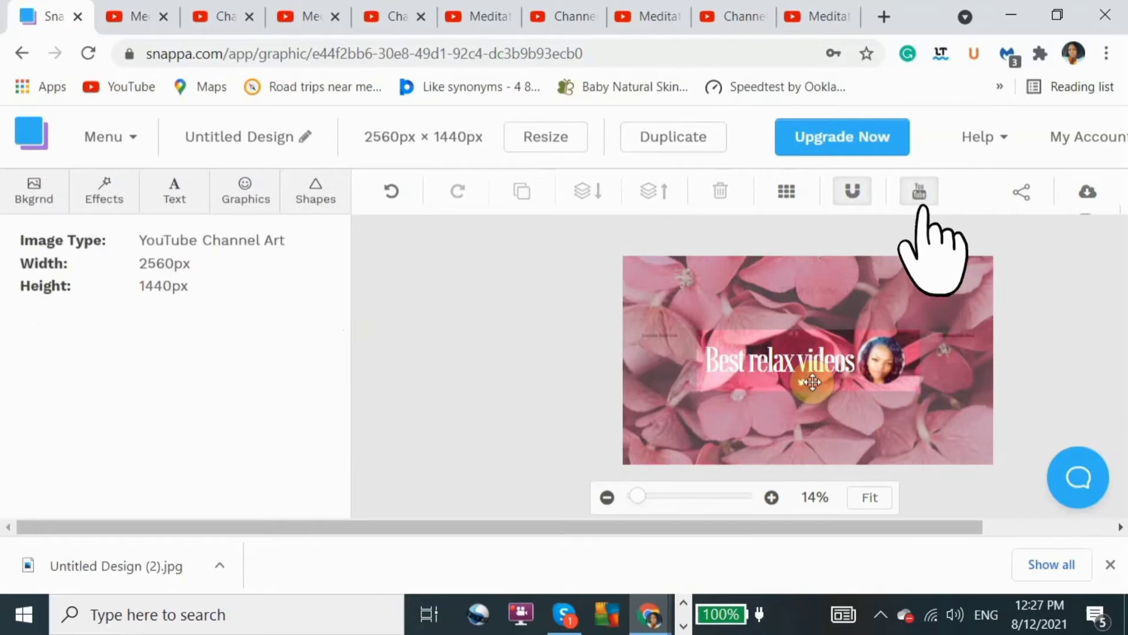
pyautogui.click(813, 382)
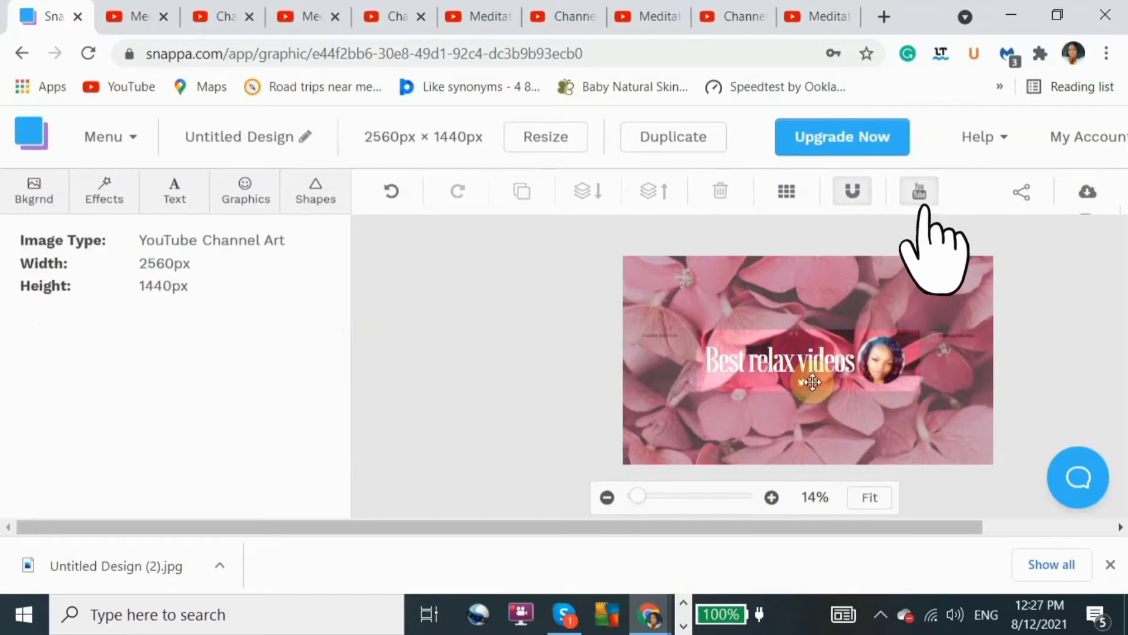
pyautogui.click(812, 383)
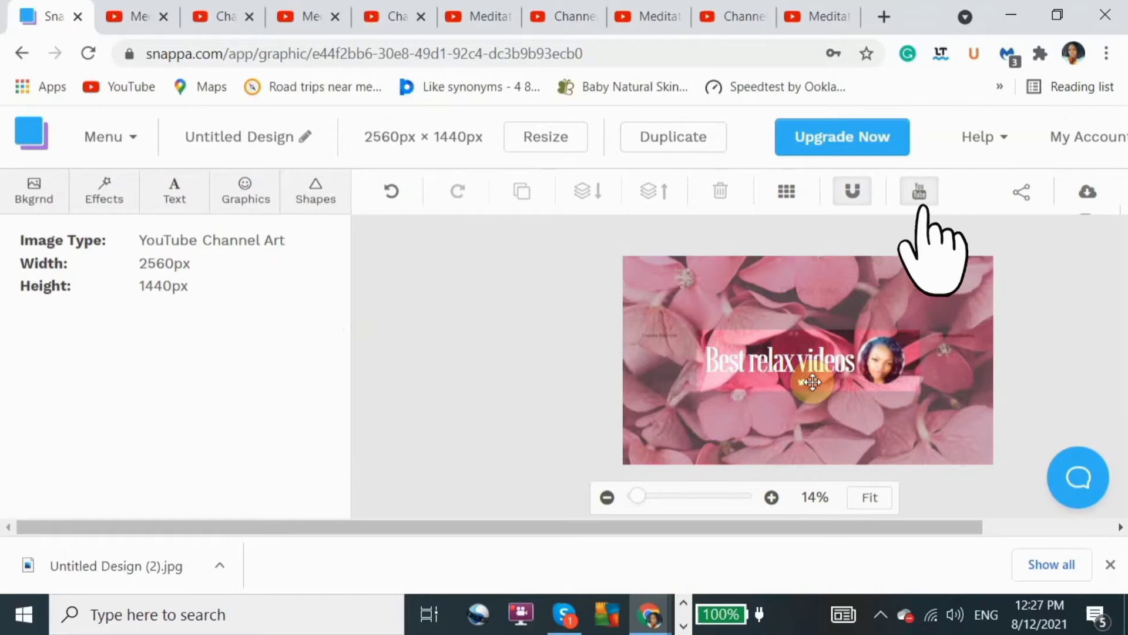
pyautogui.click(812, 382)
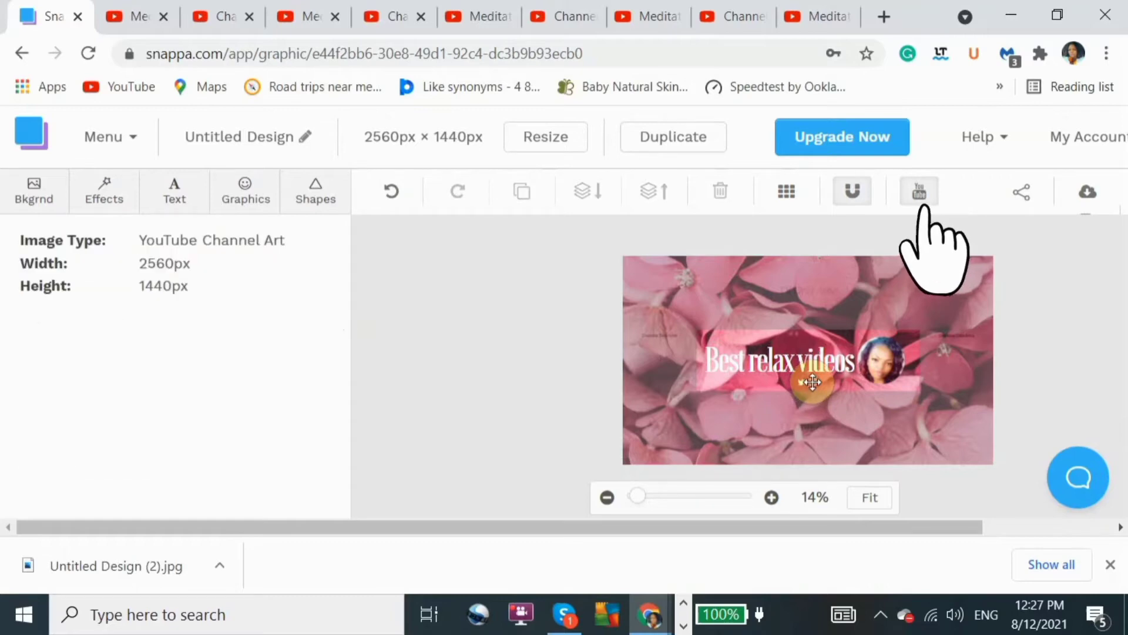
pyautogui.click(813, 382)
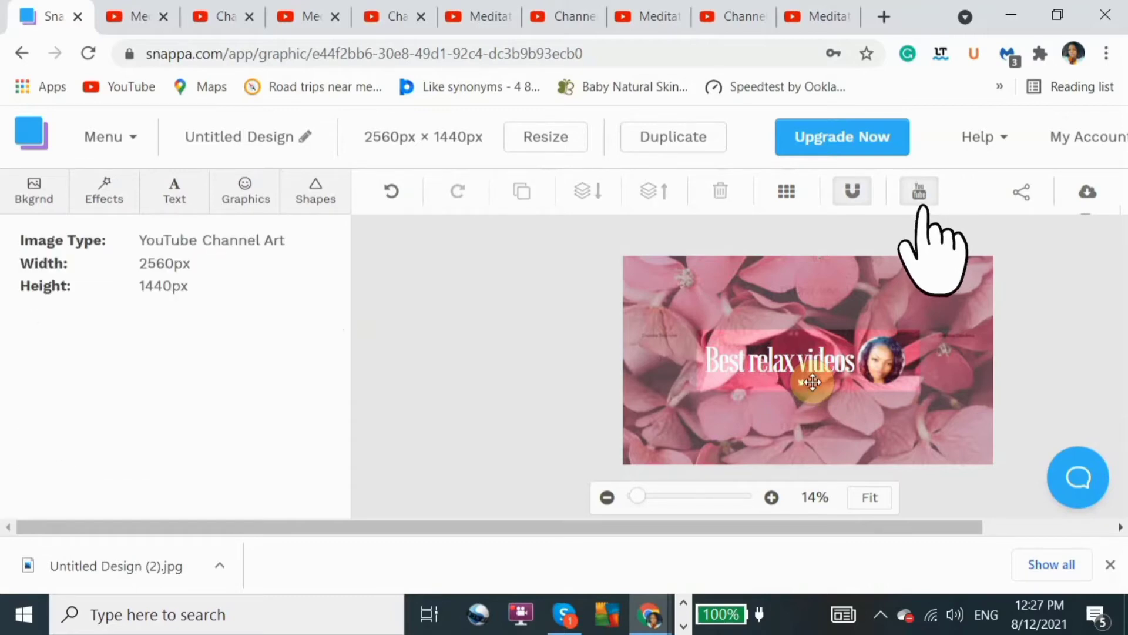
pyautogui.click(813, 383)
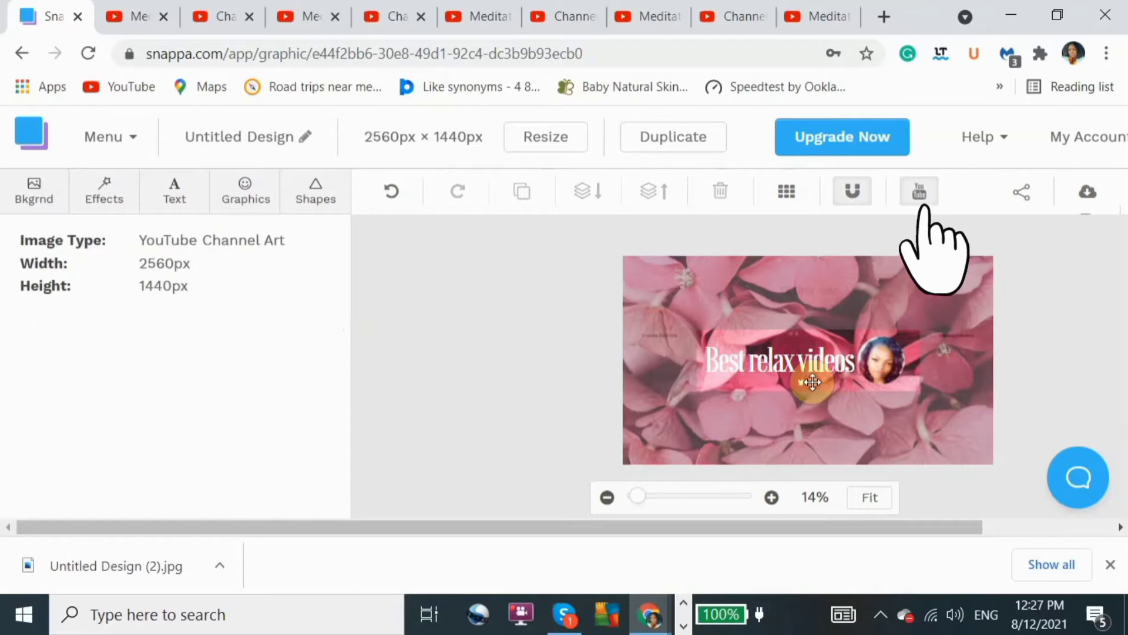
pyautogui.click(812, 383)
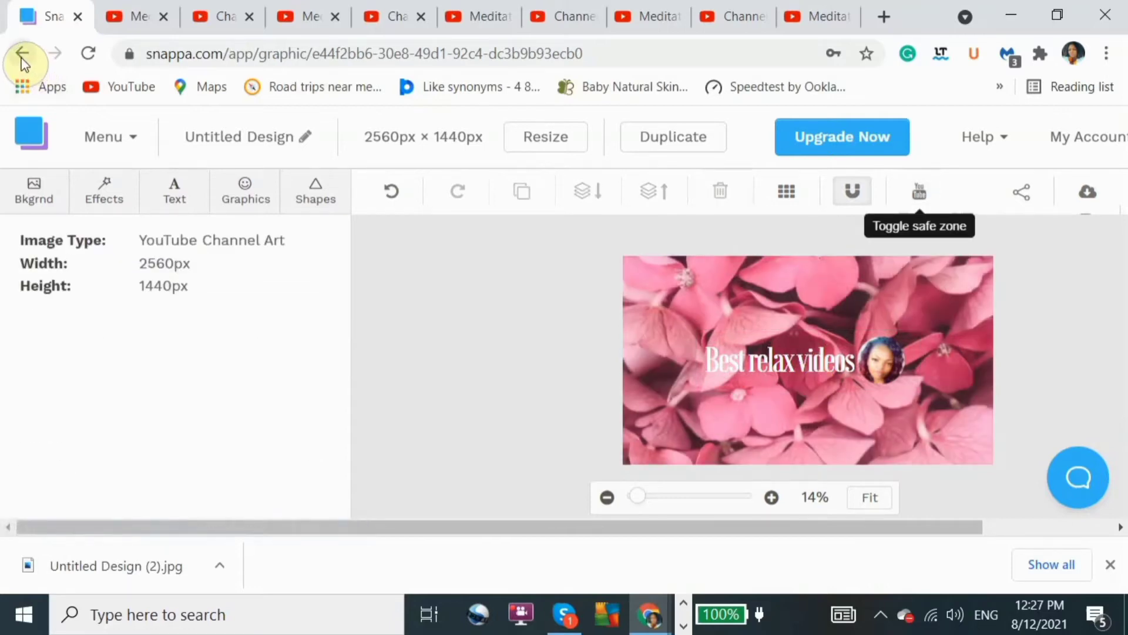
# - Leave the pink flower design and start a blank YouTube Channel Art graphic from scratch
pyautogui.click(22, 59)
pyautogui.click(22, 59)
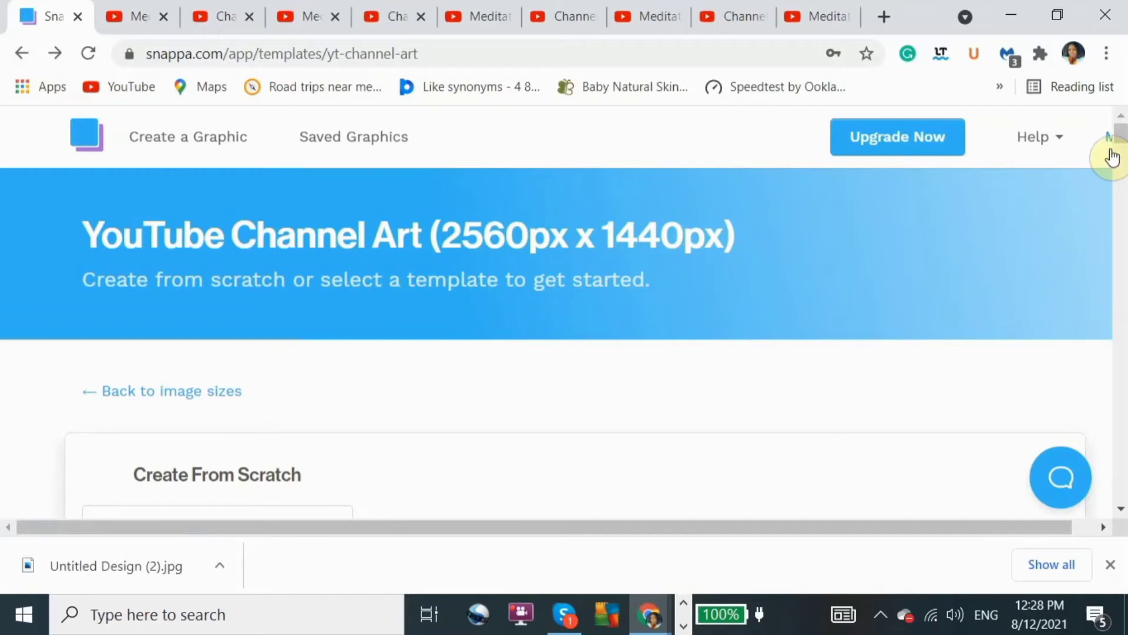
pyautogui.moveTo(1121, 139); pyautogui.dragTo(1121, 149)
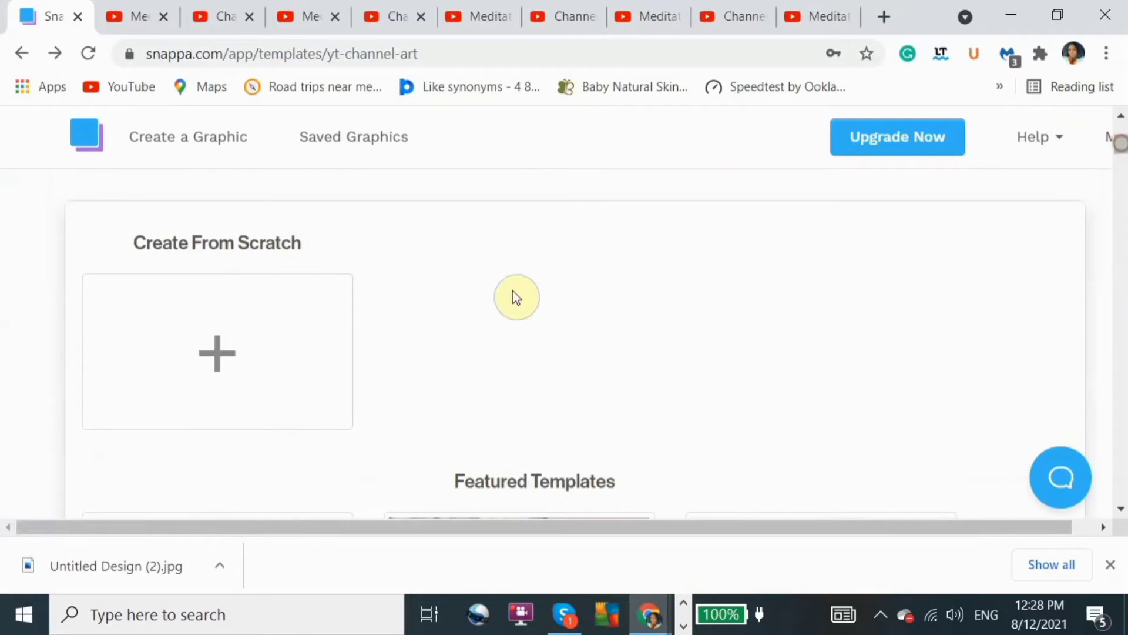
pyautogui.click(249, 328)
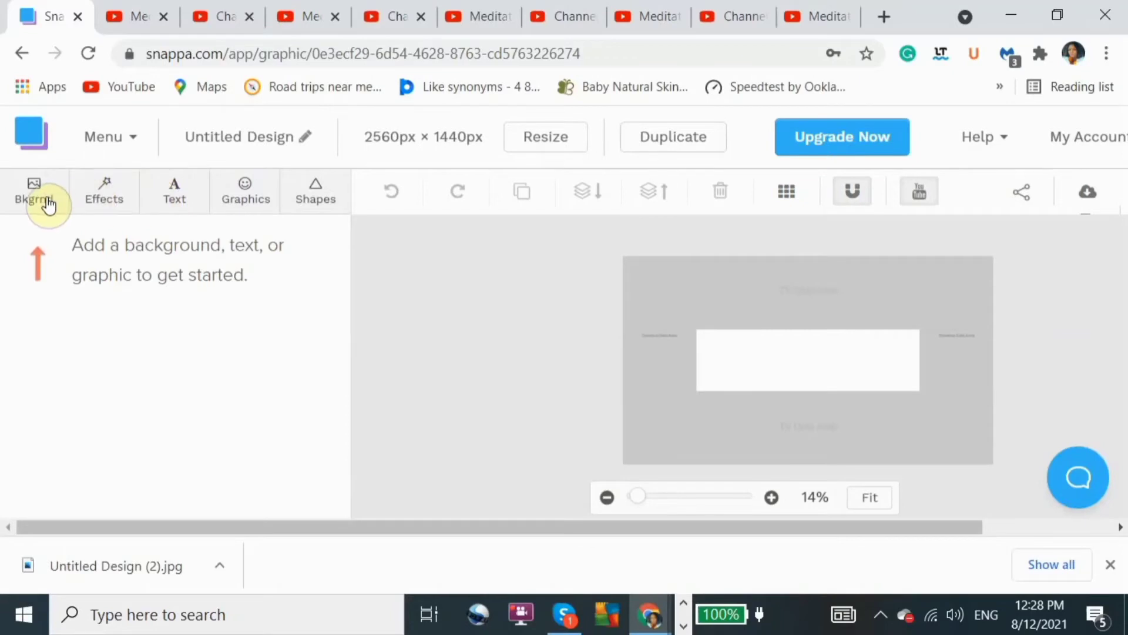
# - Set the pale blue cloudy pattern as the background of the blank banner
pyautogui.click(49, 202)
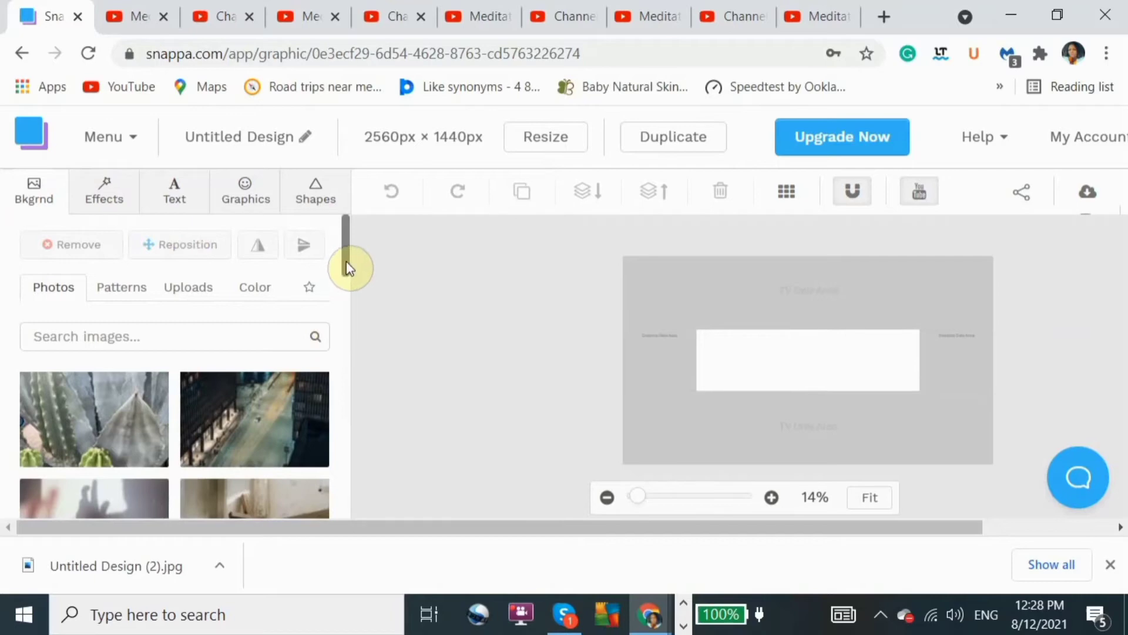
pyautogui.moveTo(347, 261); pyautogui.dragTo(347, 281)
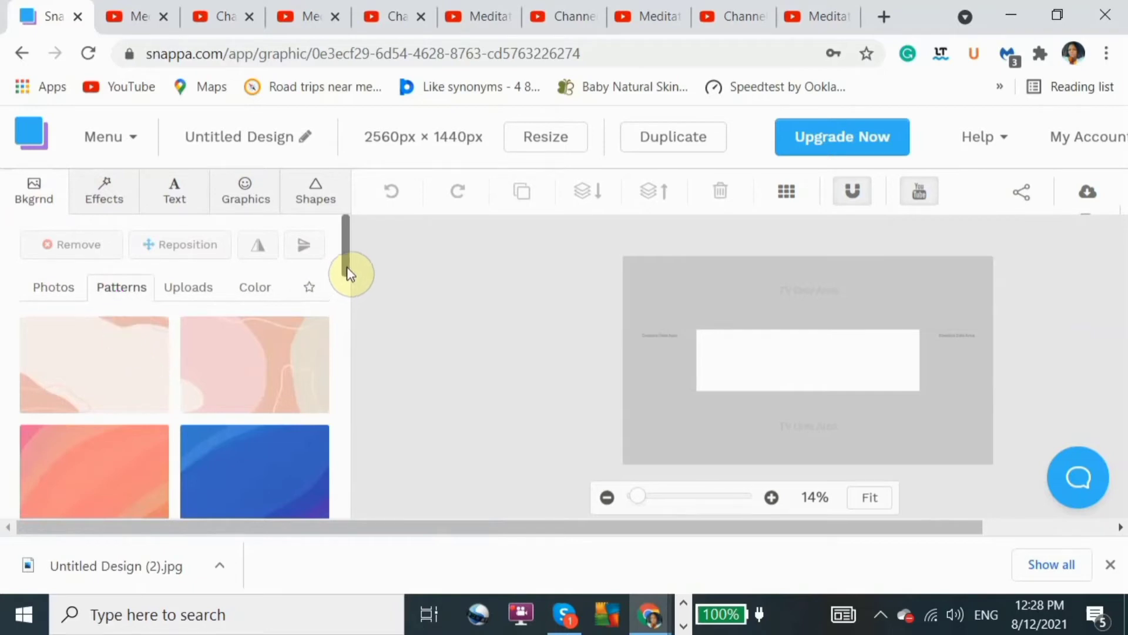
pyautogui.moveTo(347, 274); pyautogui.dragTo(351, 283)
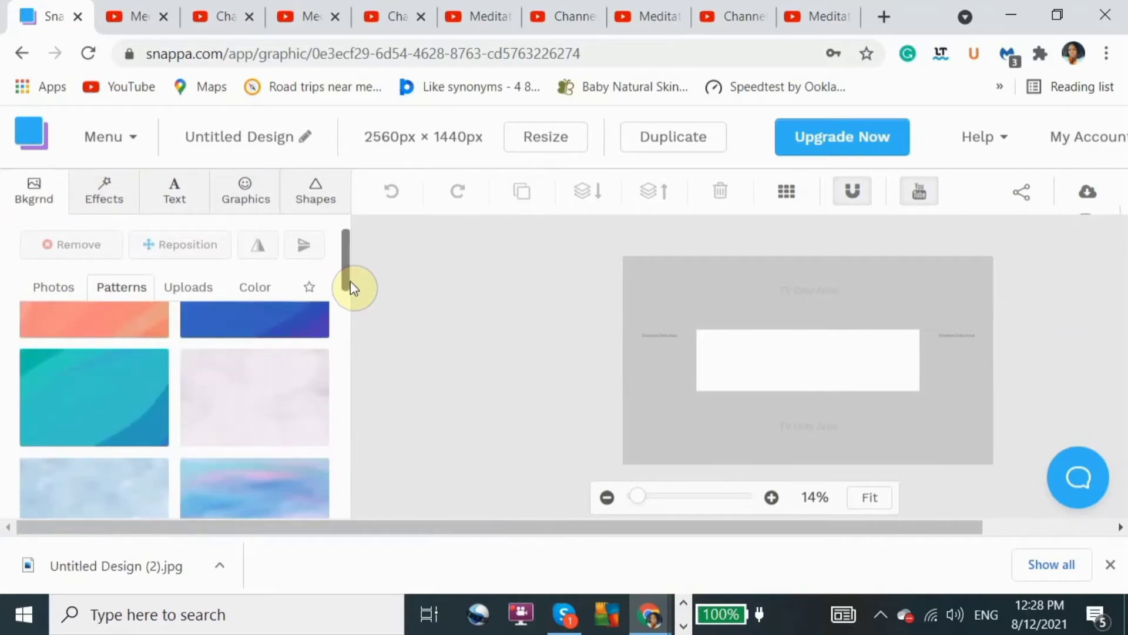
pyautogui.moveTo(351, 283); pyautogui.dragTo(354, 290)
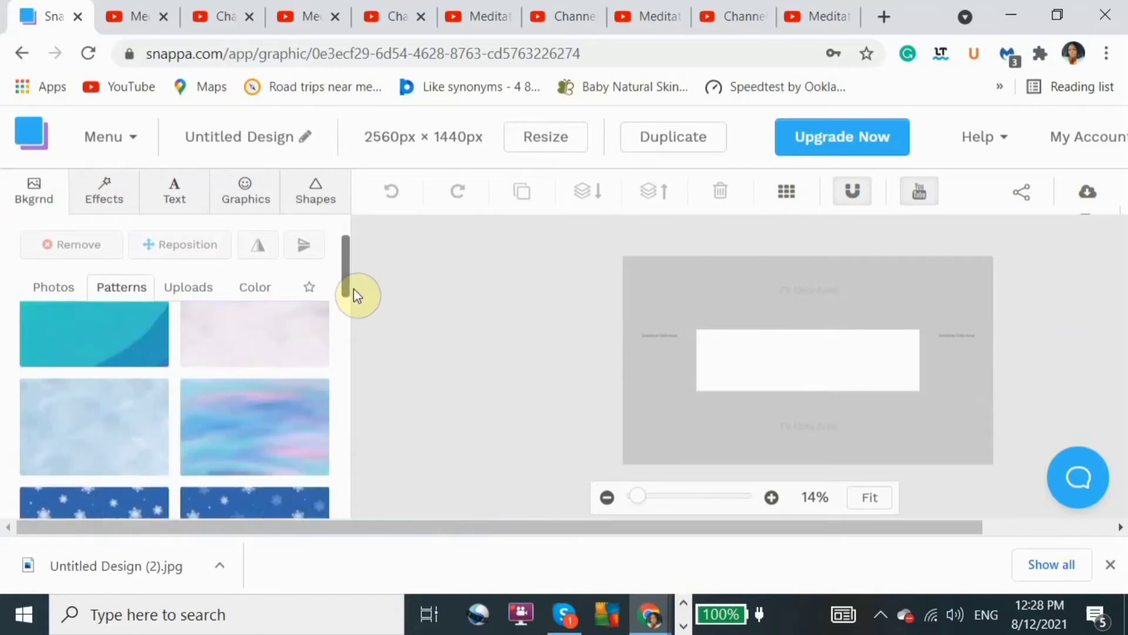
pyautogui.scroll(-1, 354, 296)
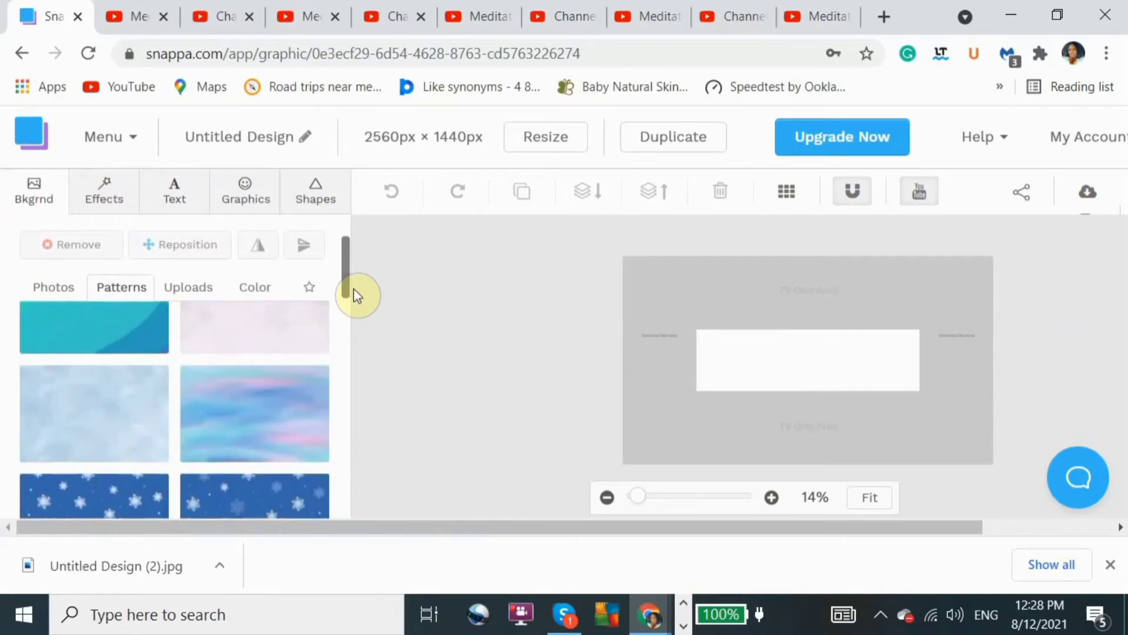
pyautogui.moveTo(354, 294); pyautogui.dragTo(358, 299)
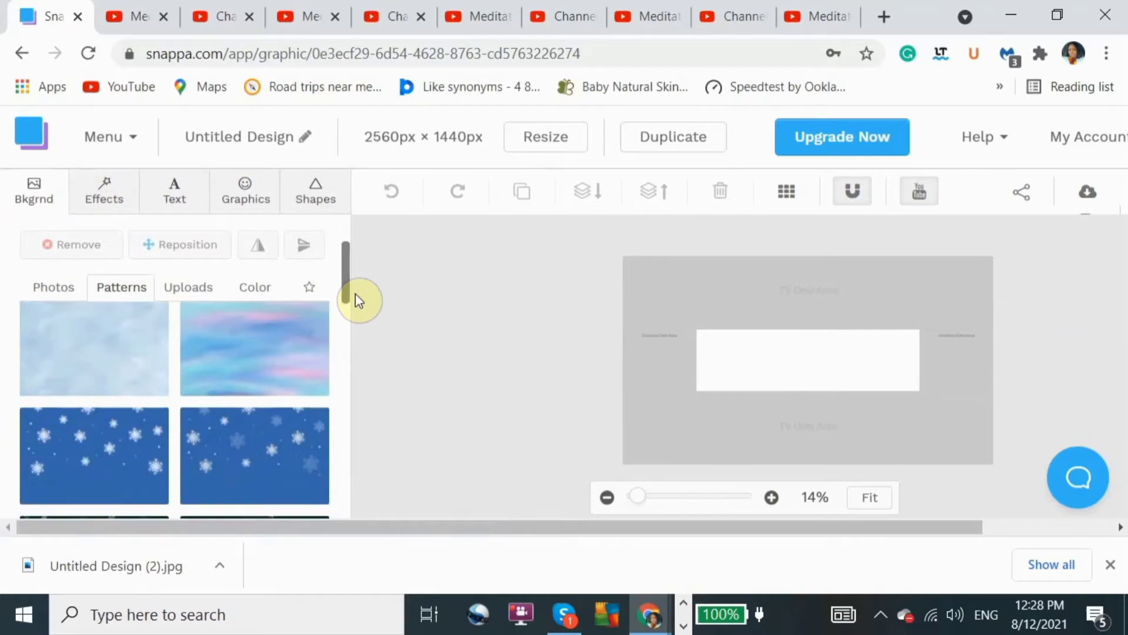
pyautogui.click(135, 391)
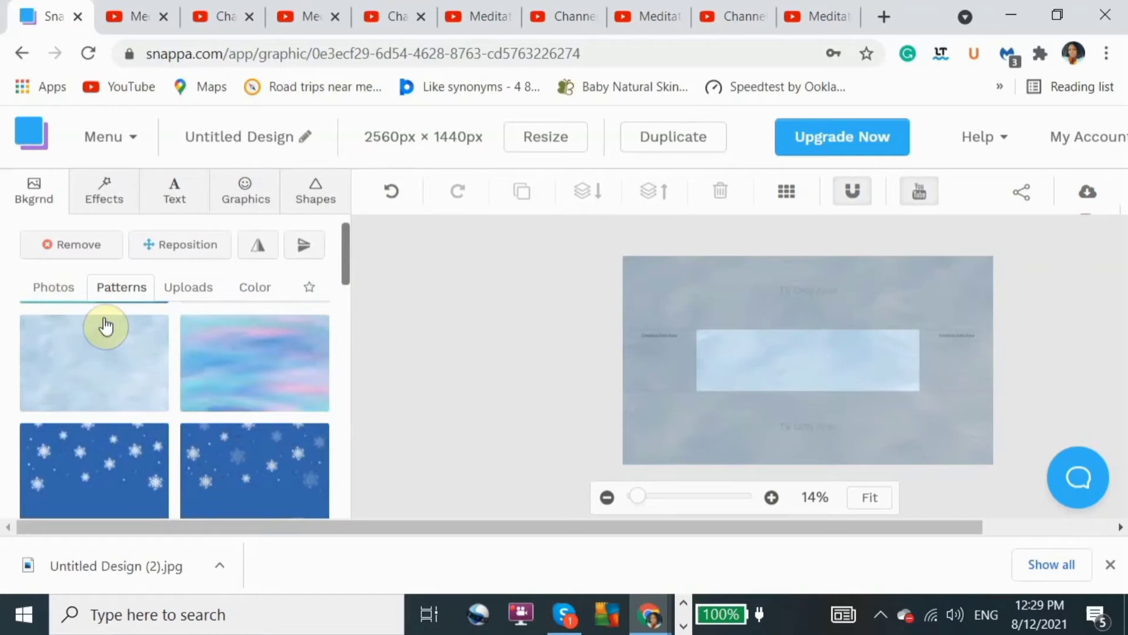
# - Set the background's Darken effect to 17 and Blur to 7, and preview the banner without the safe zone overlay
pyautogui.click(112, 197)
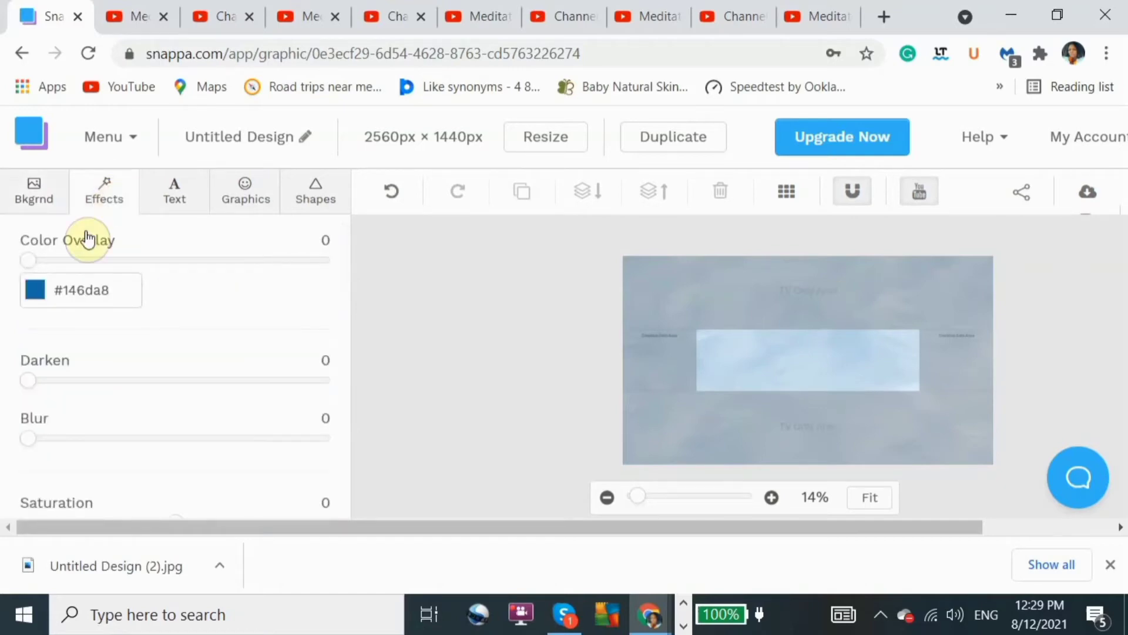
pyautogui.click(30, 382)
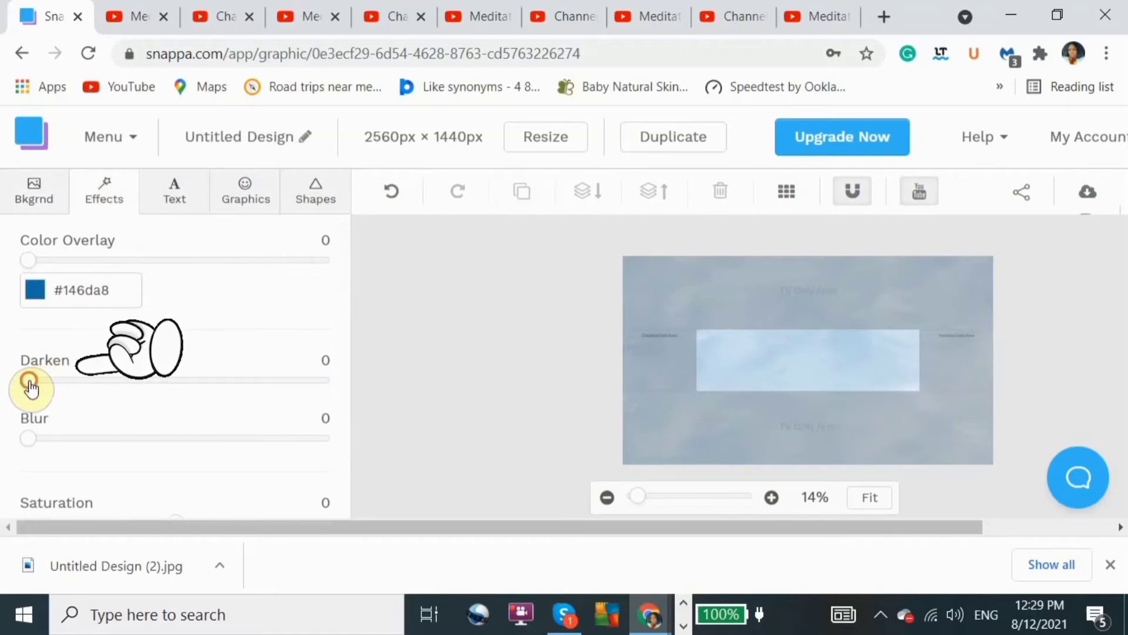
pyautogui.moveTo(59, 380); pyautogui.dragTo(80, 386)
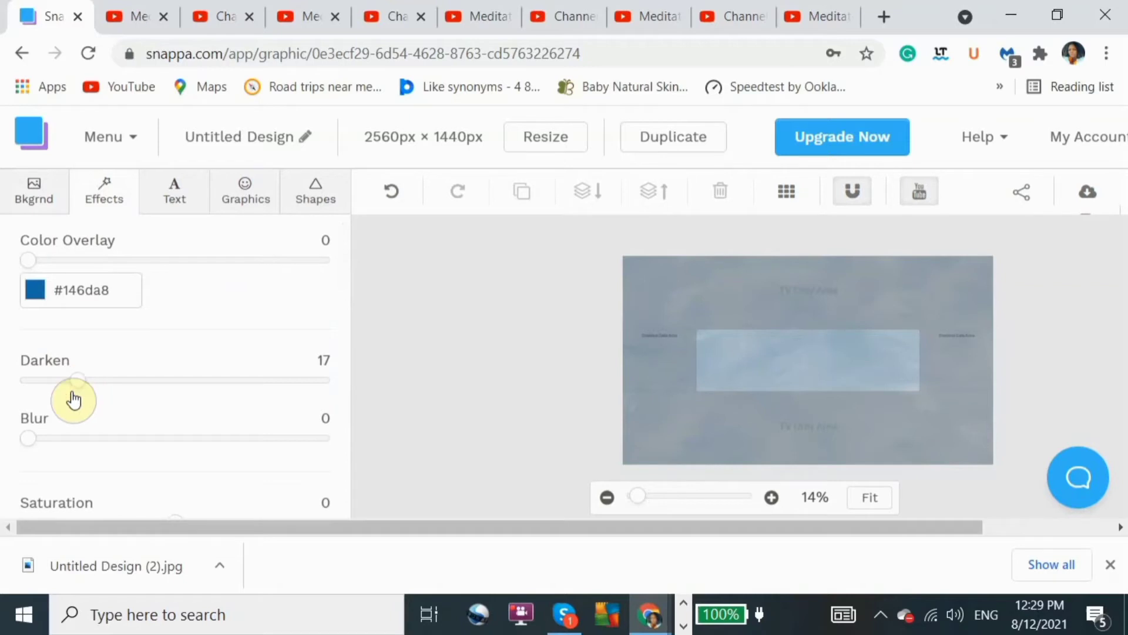
pyautogui.click(32, 440)
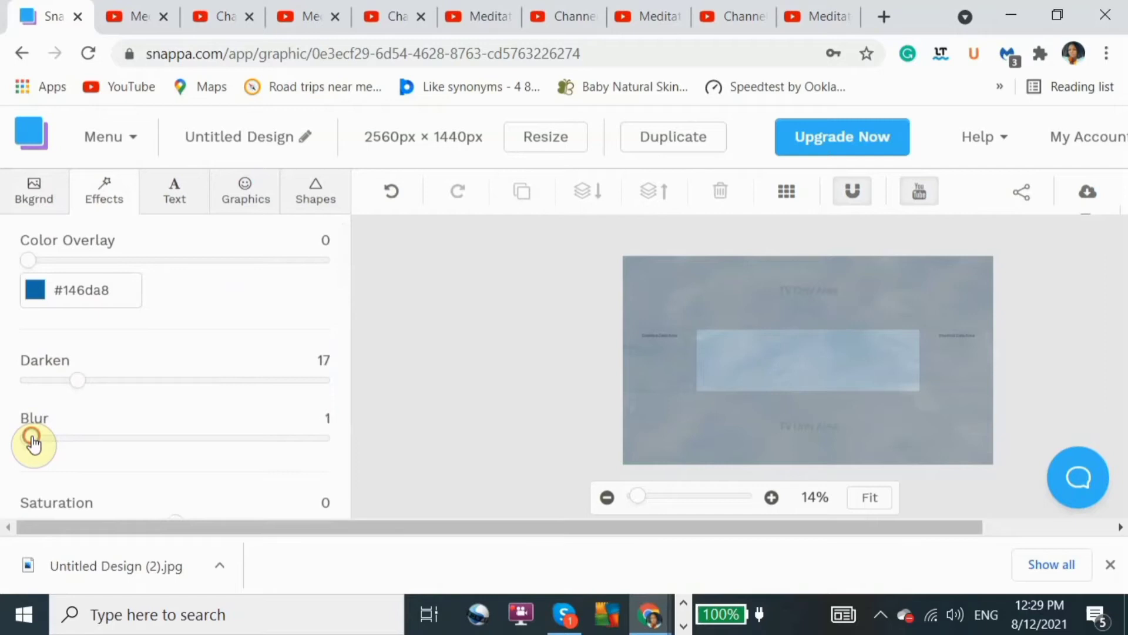
pyautogui.moveTo(32, 439); pyautogui.dragTo(52, 445)
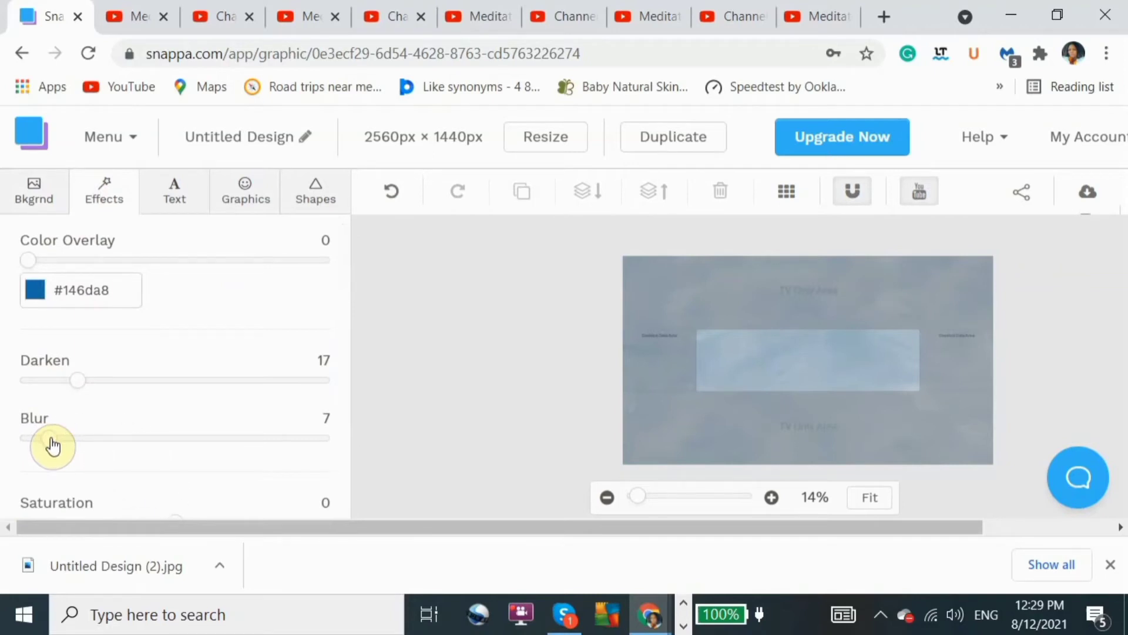
pyautogui.click(51, 438)
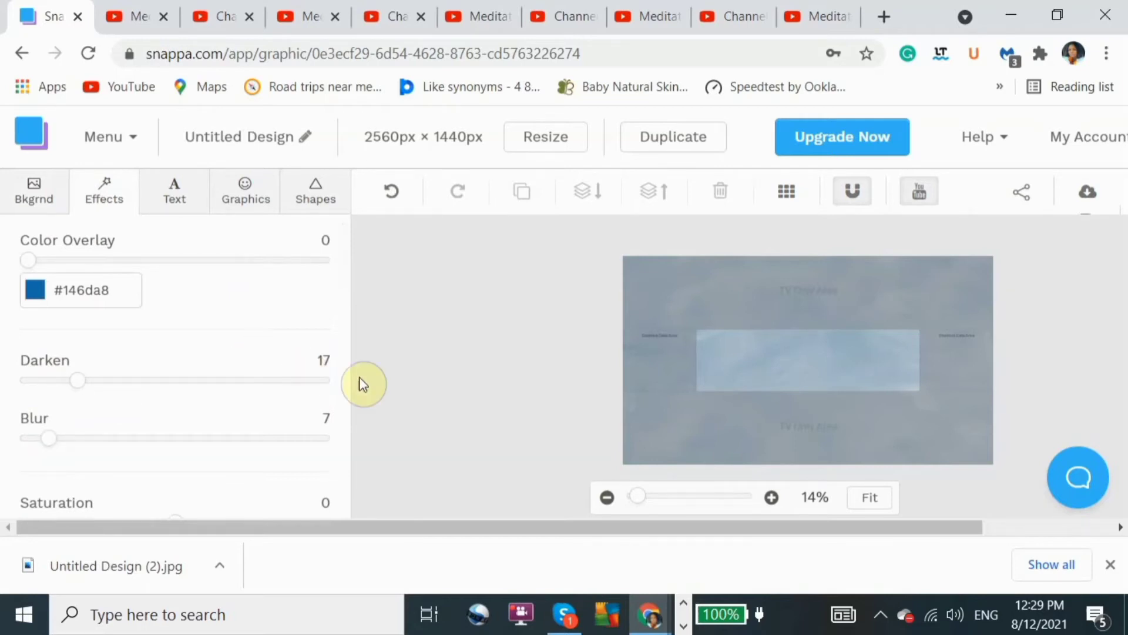
pyautogui.click(475, 392)
pyautogui.click(928, 206)
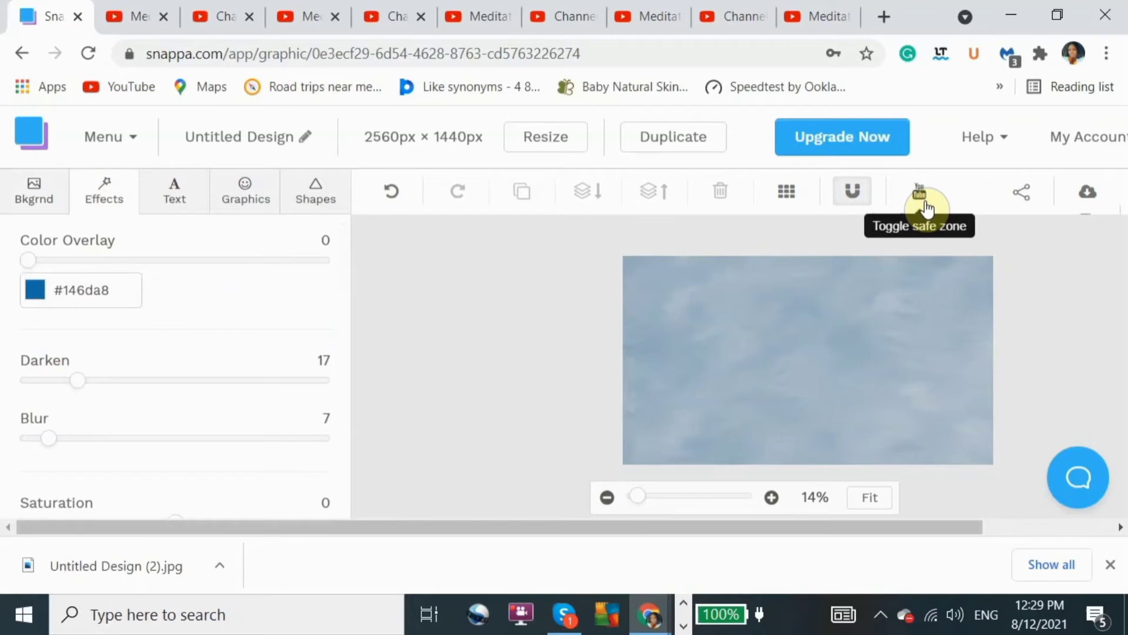
pyautogui.click(927, 206)
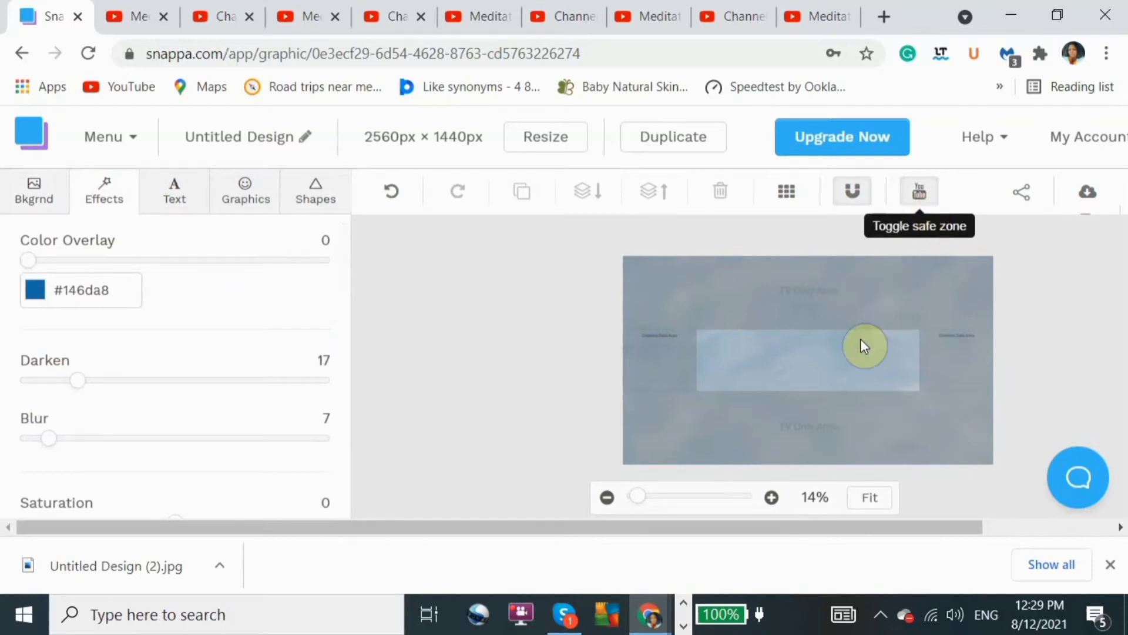
# - Apply a green #2ecc71 color overlay at strength 37 to the background, previewing it without the safe zone overlay
pyautogui.click(36, 289)
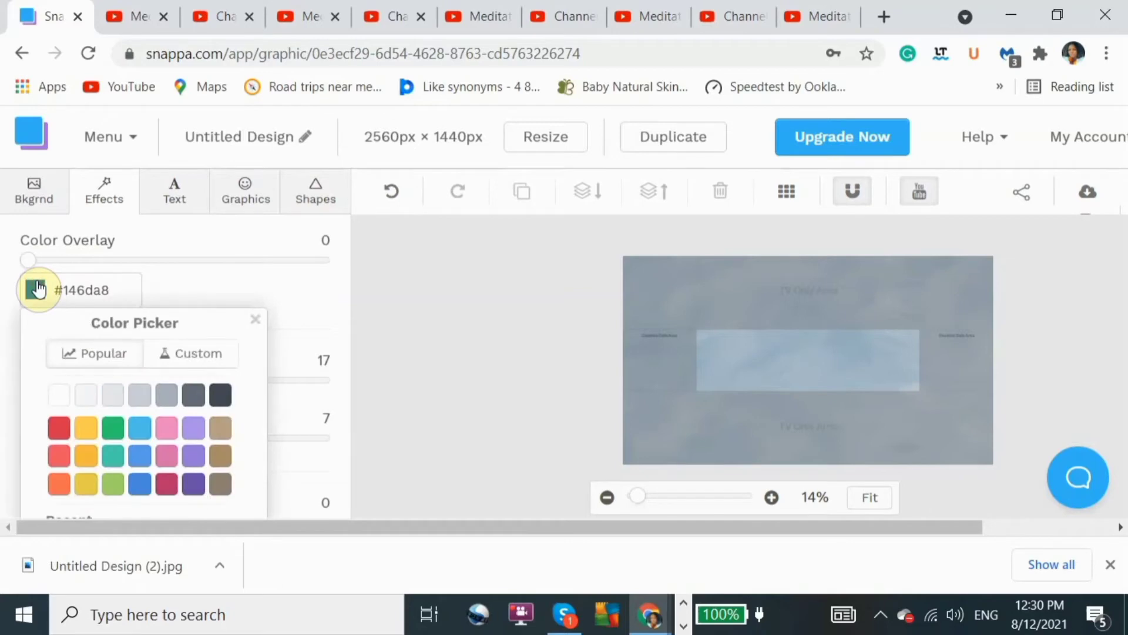
pyautogui.click(113, 432)
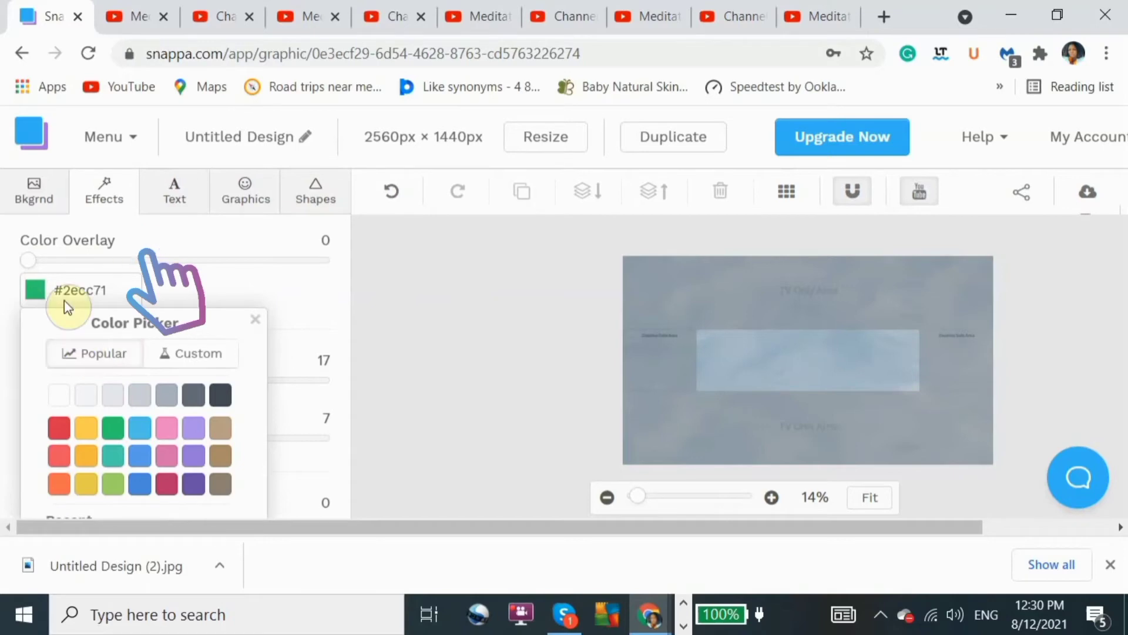
pyautogui.click(28, 261)
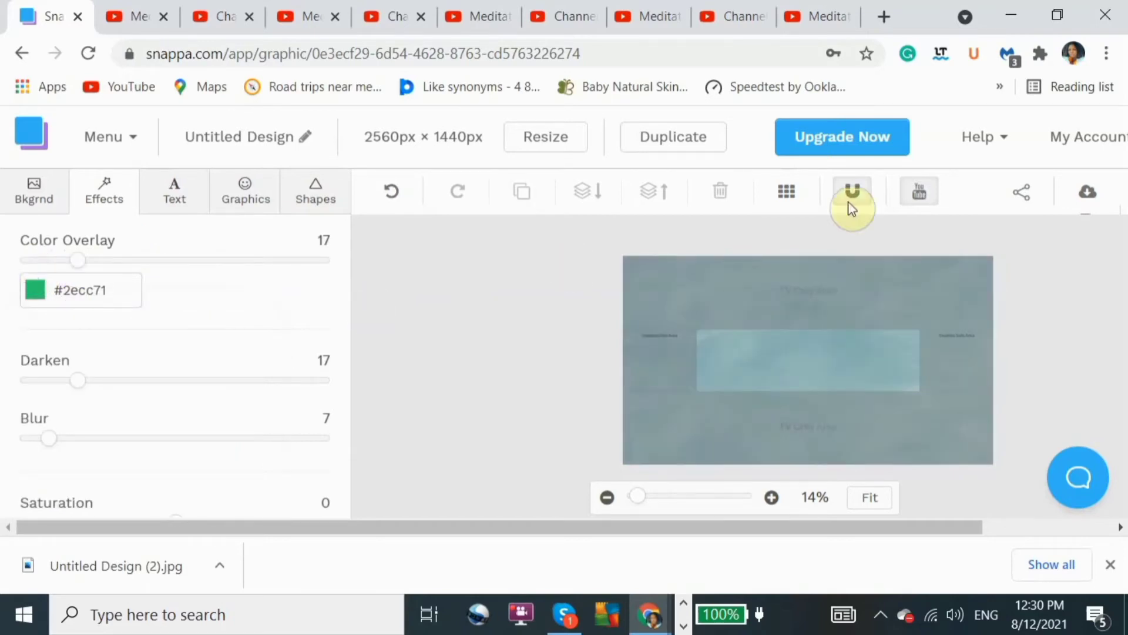
pyautogui.click(920, 193)
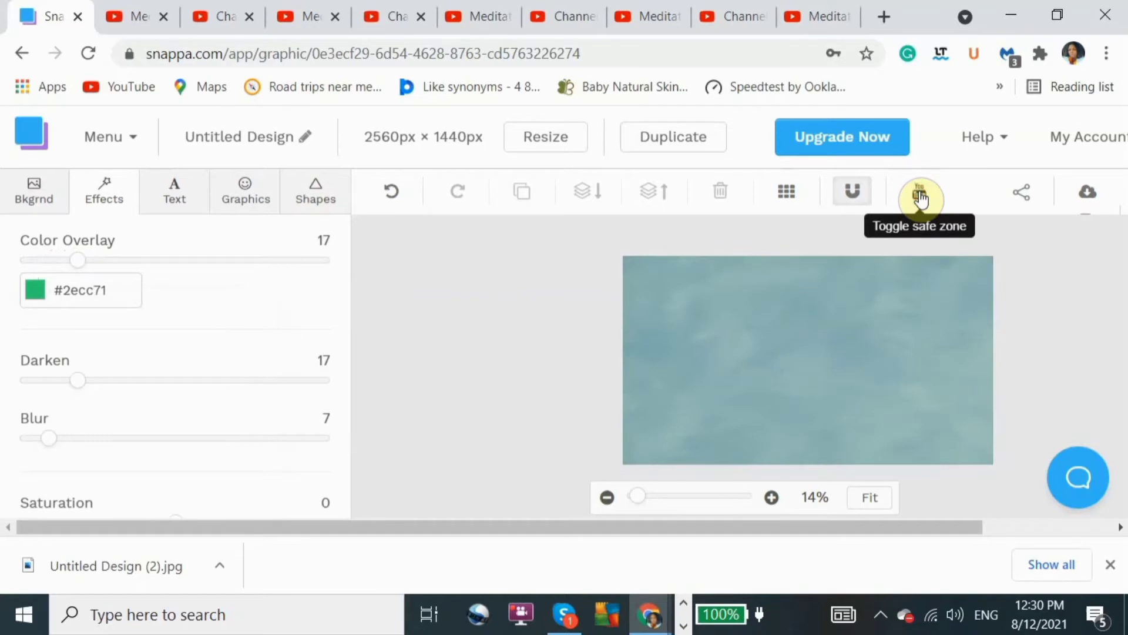
pyautogui.click(921, 198)
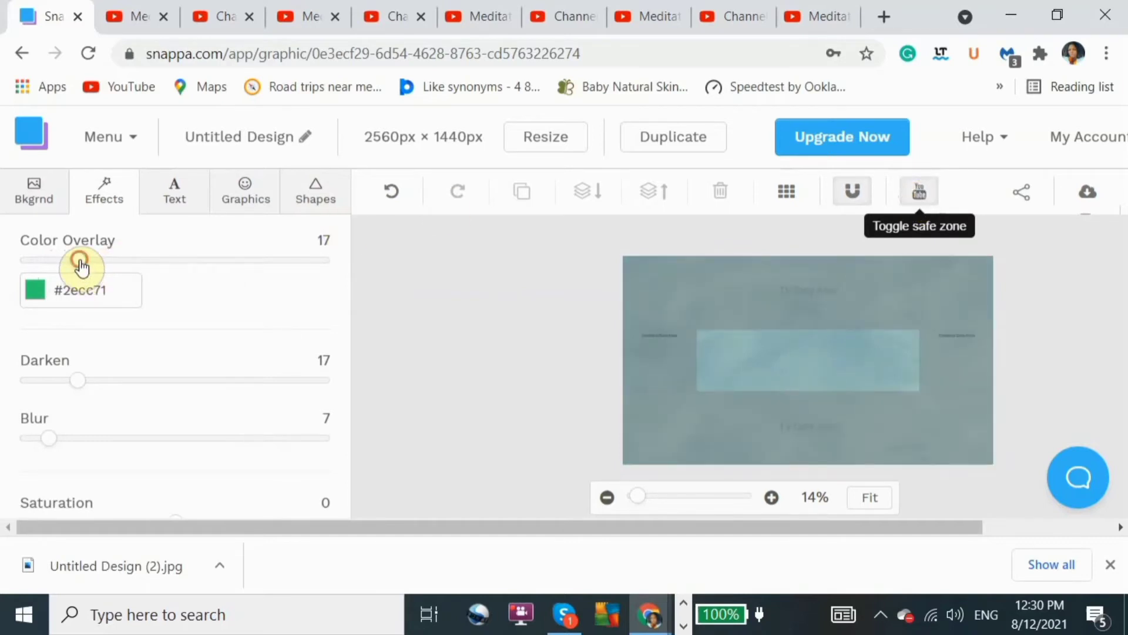
pyautogui.moveTo(81, 261); pyautogui.dragTo(138, 272)
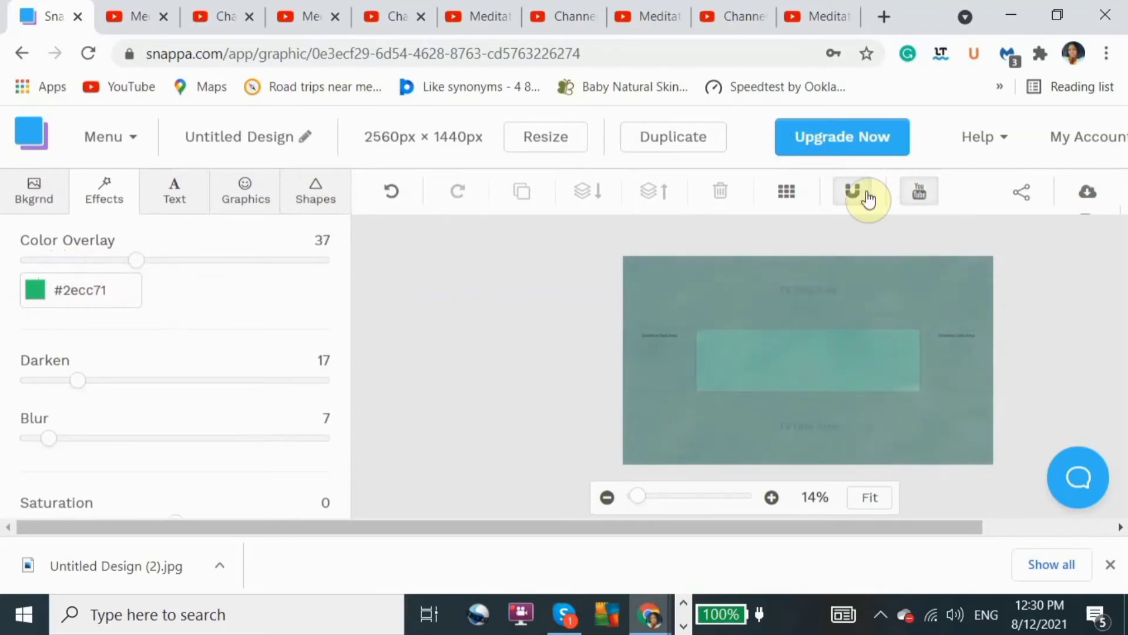
pyautogui.click(917, 199)
pyautogui.click(916, 198)
# - Add a solid dark rectangle inside the safe zone, widen it toward the zone's left edge and reduce its height to a bar
pyautogui.click(320, 191)
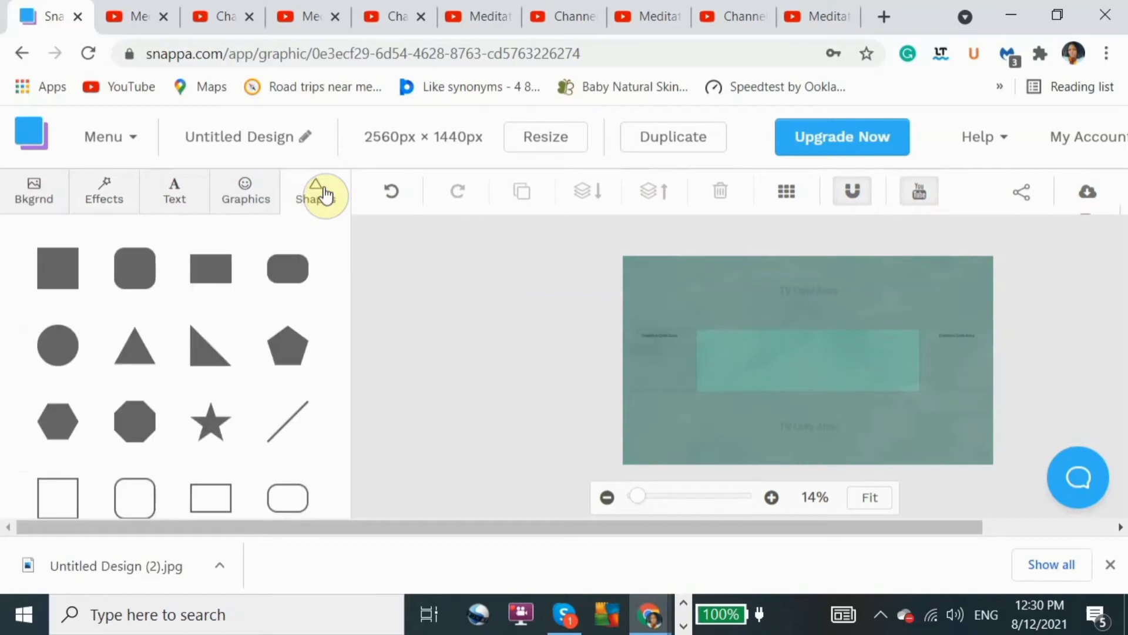
pyautogui.click(222, 279)
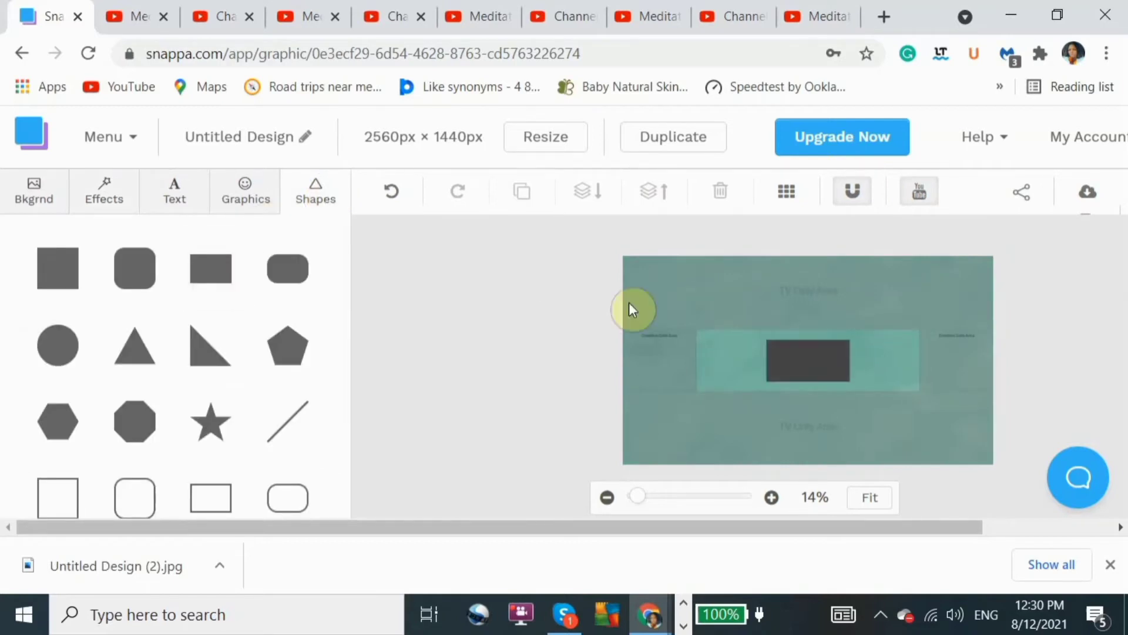
pyautogui.click(837, 355)
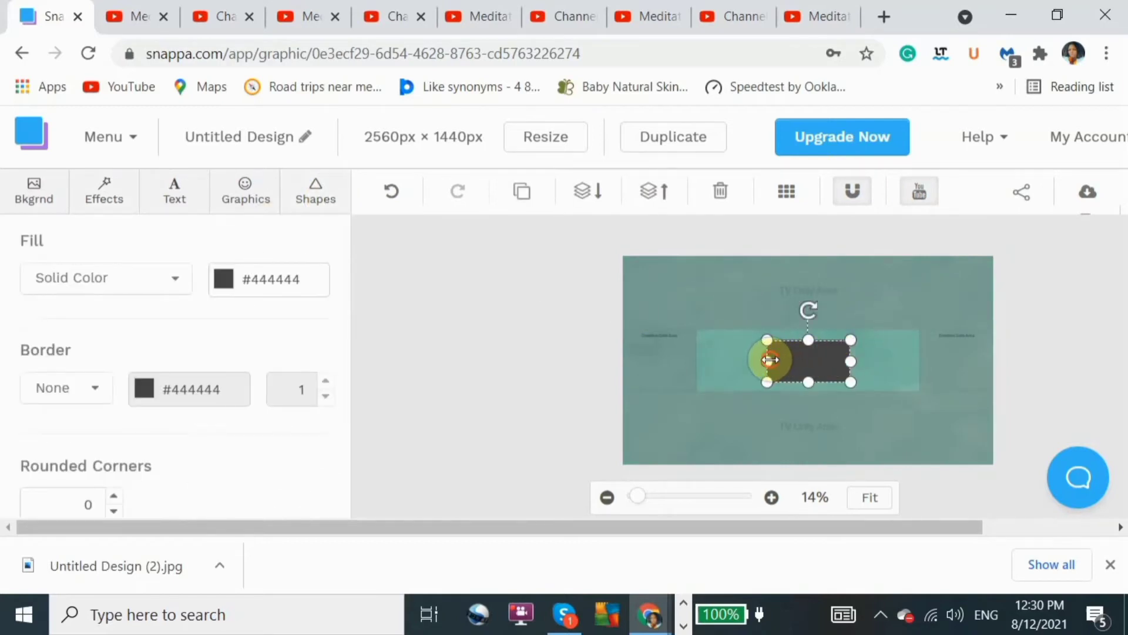
pyautogui.moveTo(767, 361); pyautogui.dragTo(706, 380)
pyautogui.moveTo(779, 340); pyautogui.dragTo(779, 354)
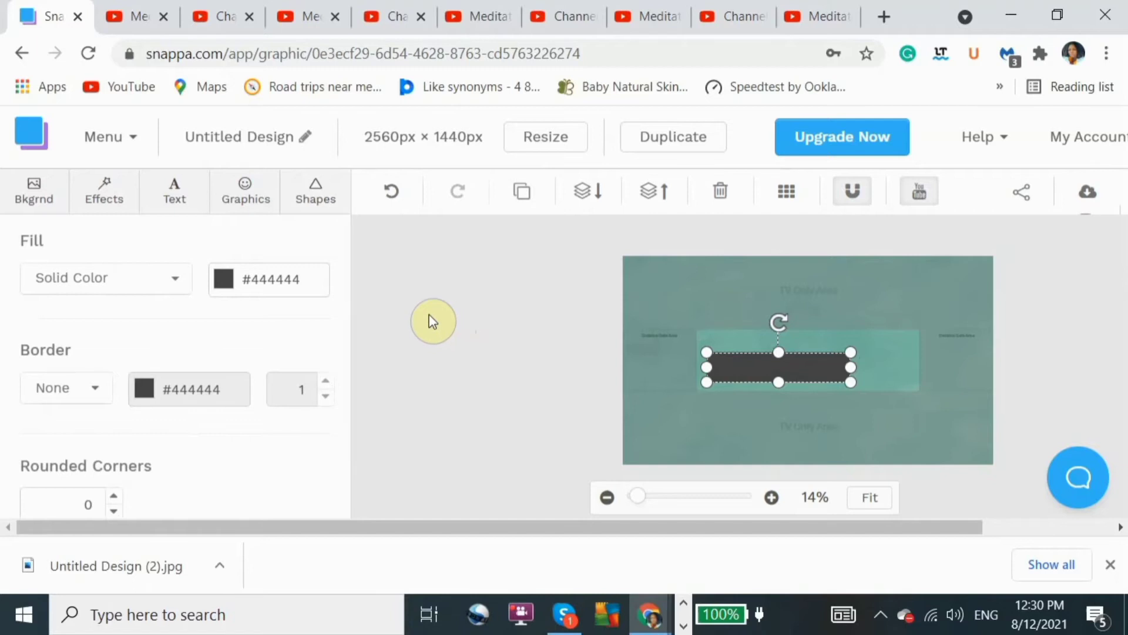
pyautogui.click(590, 199)
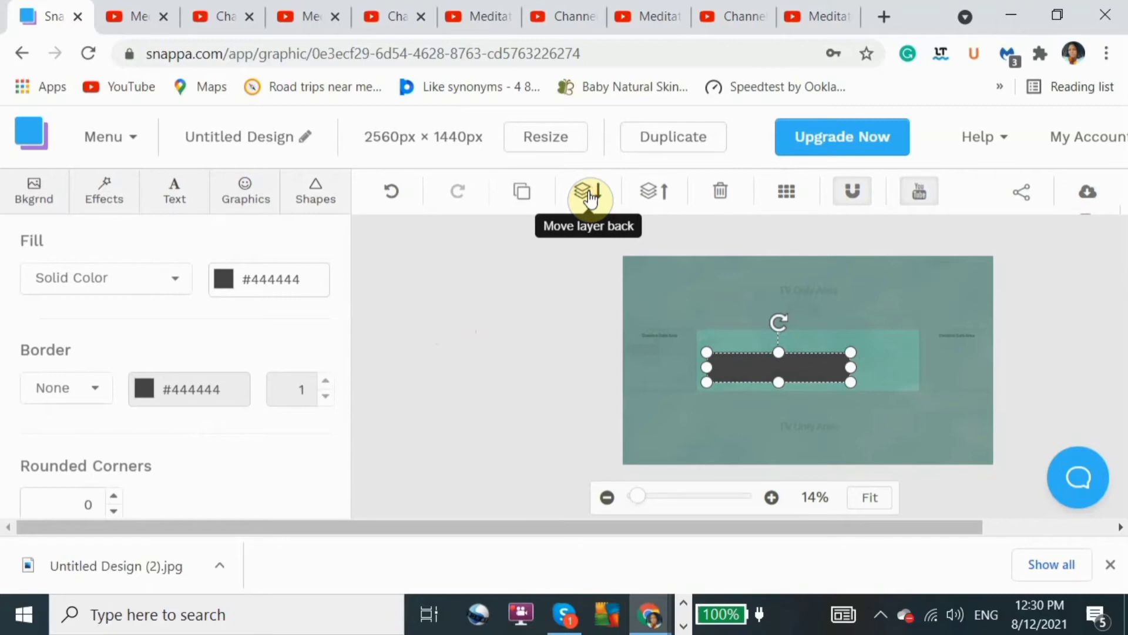
# - Add a heading text, color it white (#ffffff) and move it left onto the dark bar
pyautogui.click(192, 194)
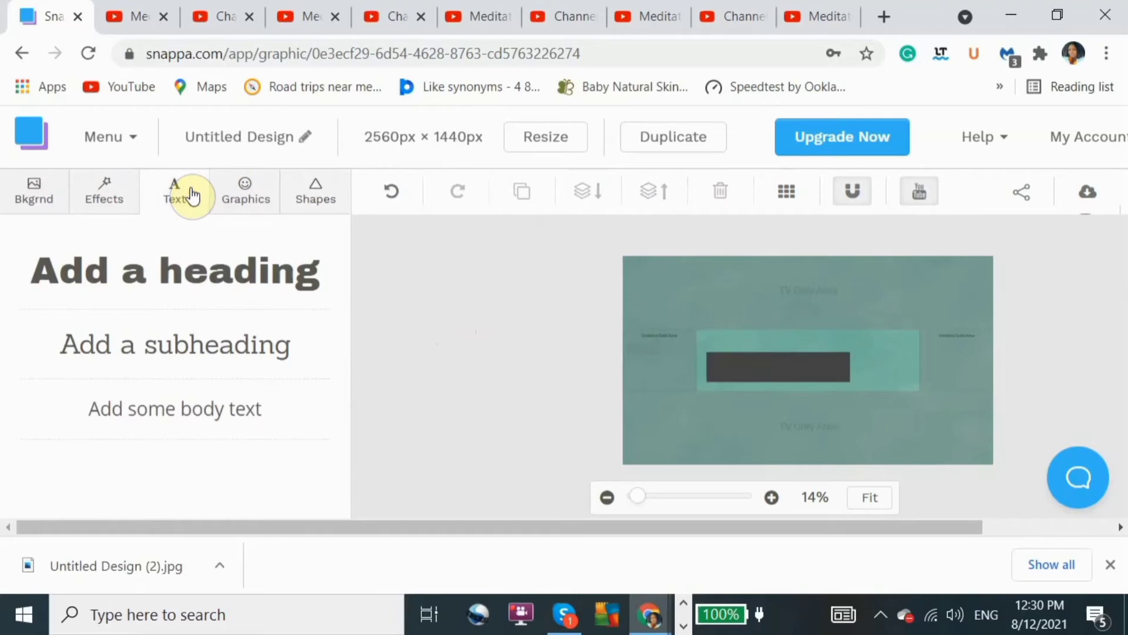
pyautogui.click(140, 278)
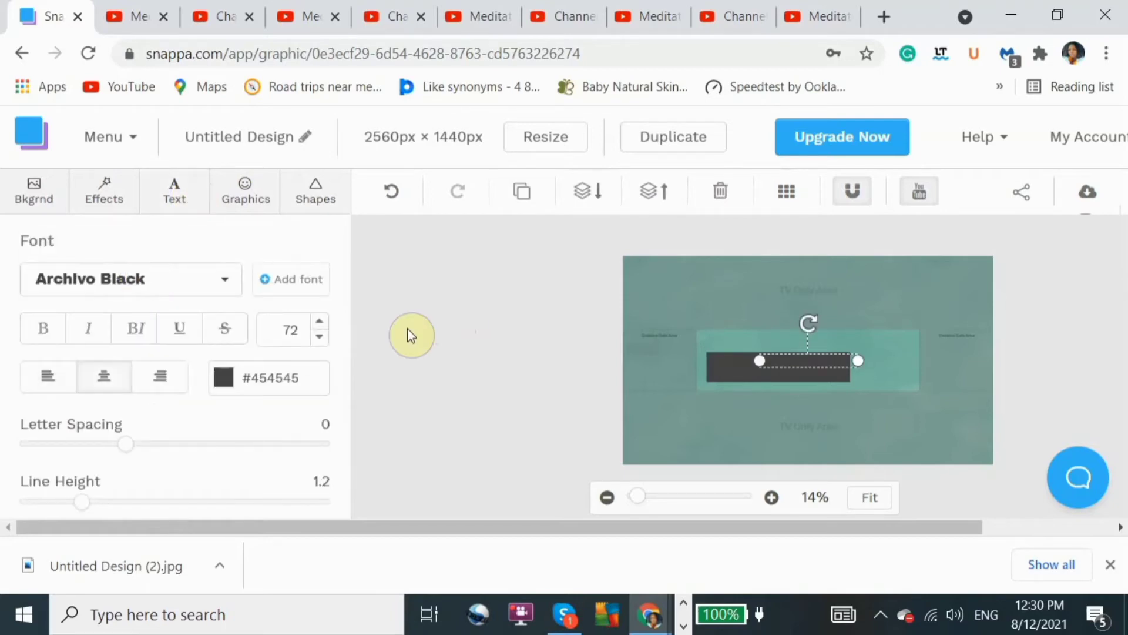
pyautogui.click(221, 387)
pyautogui.click(248, 483)
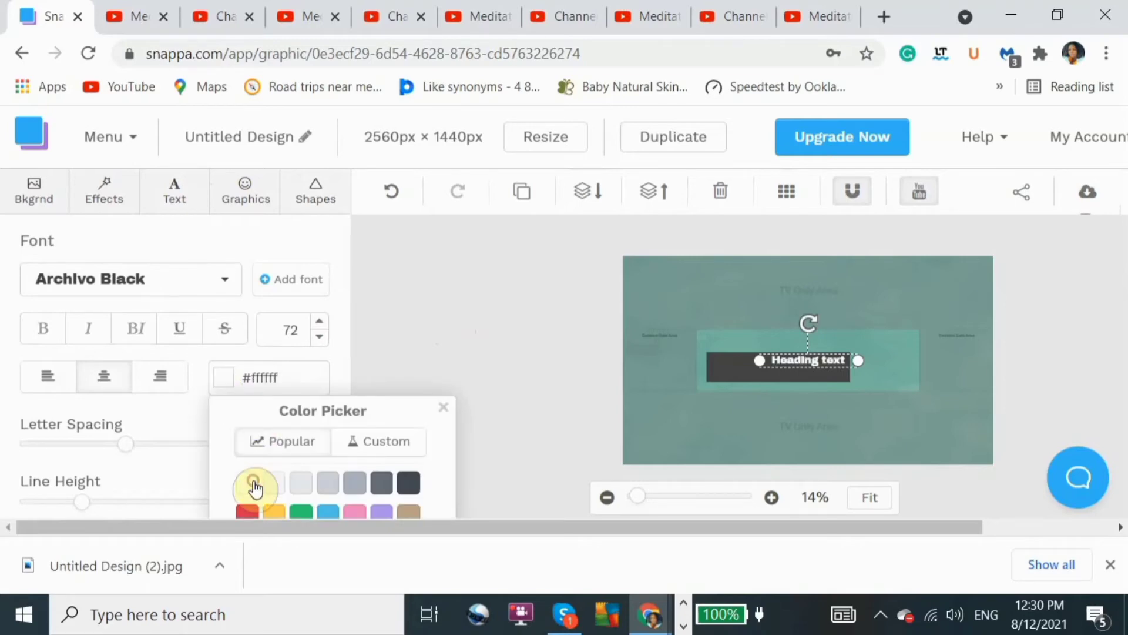
pyautogui.click(821, 349)
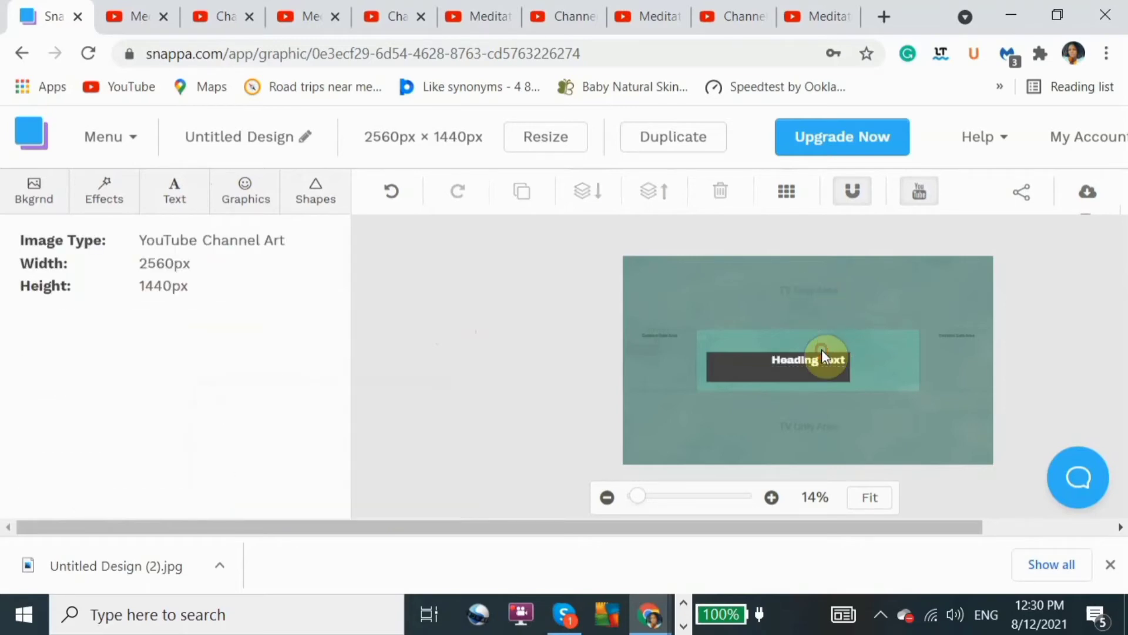
pyautogui.click(799, 368)
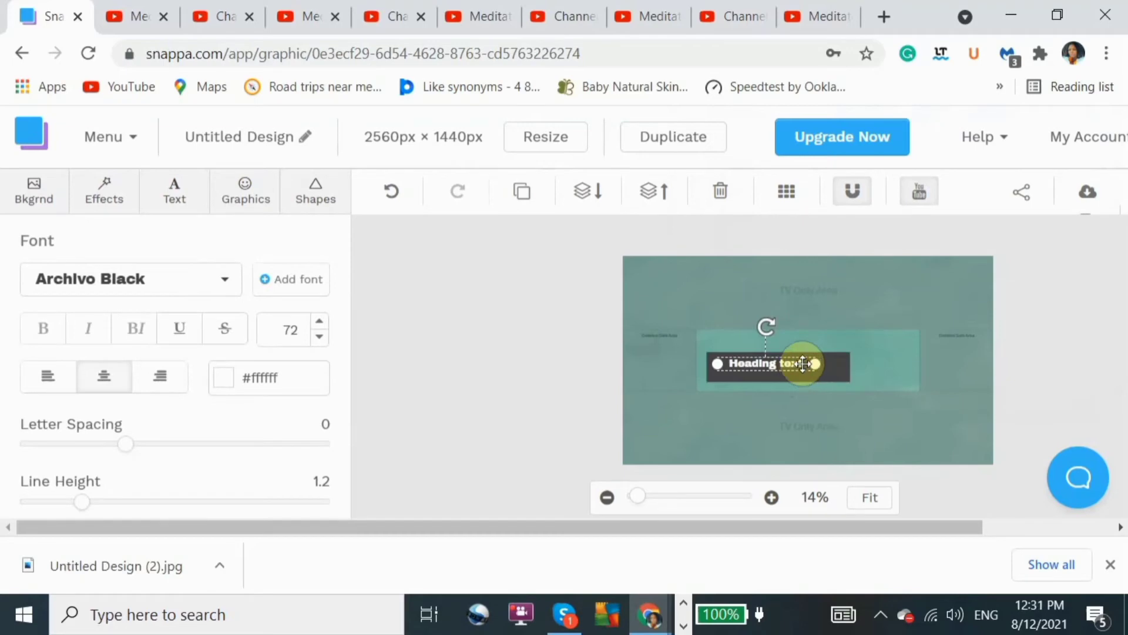
# - Replace the heading placeholder on the dark bar with the text "Best relaxed videos"
pyautogui.doubleClick(803, 364)
pyautogui.write('Best')
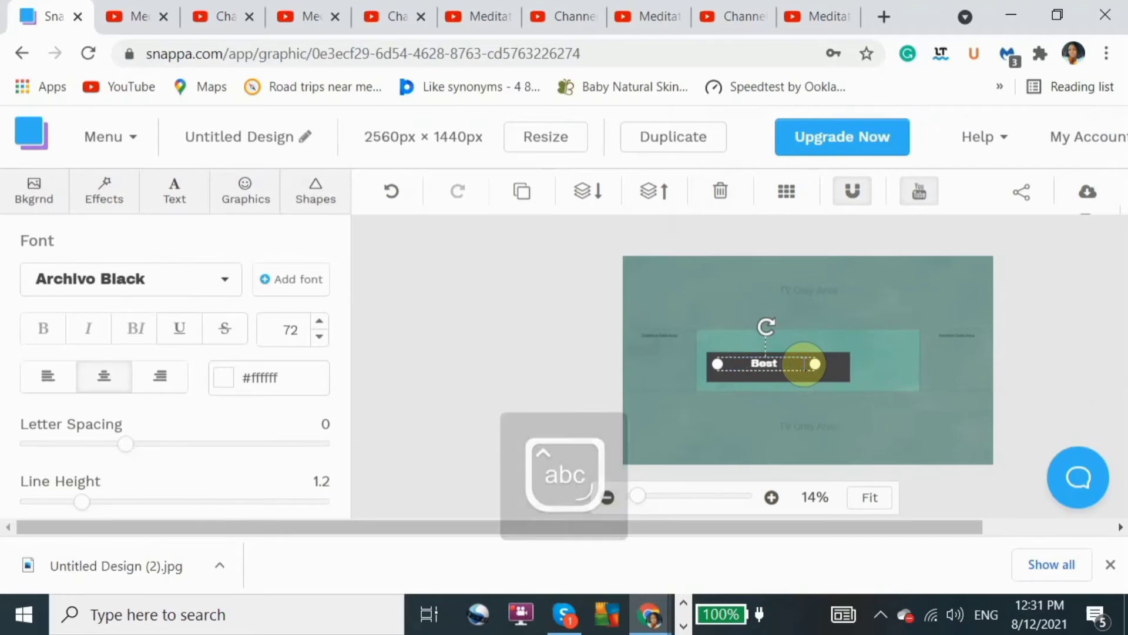
pyautogui.write(' relax')
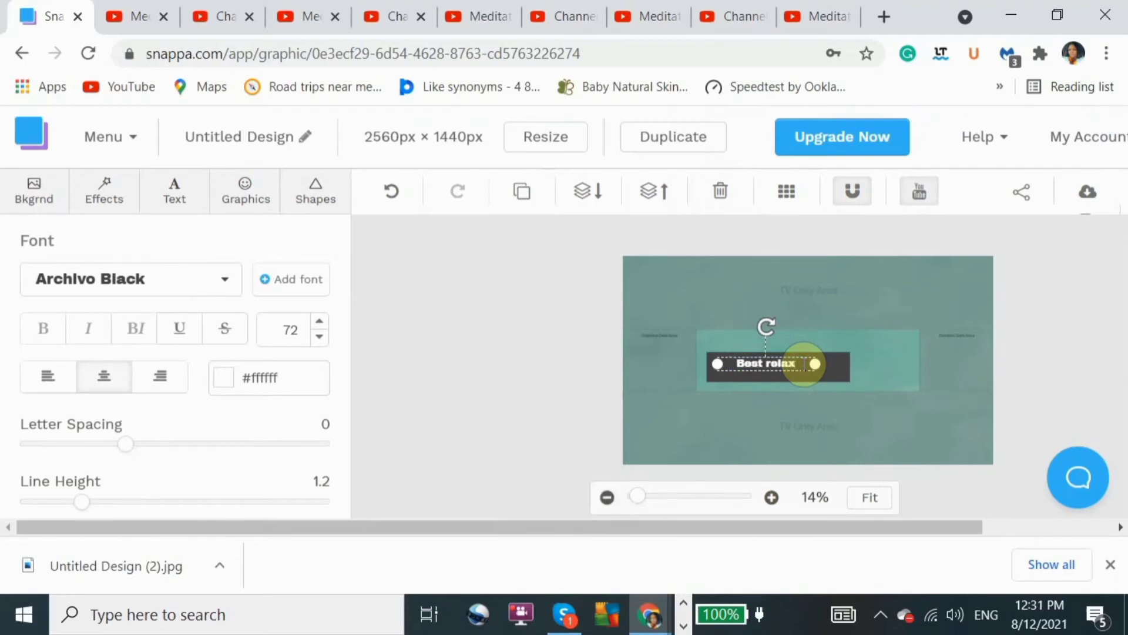
pyautogui.write('ed videos')
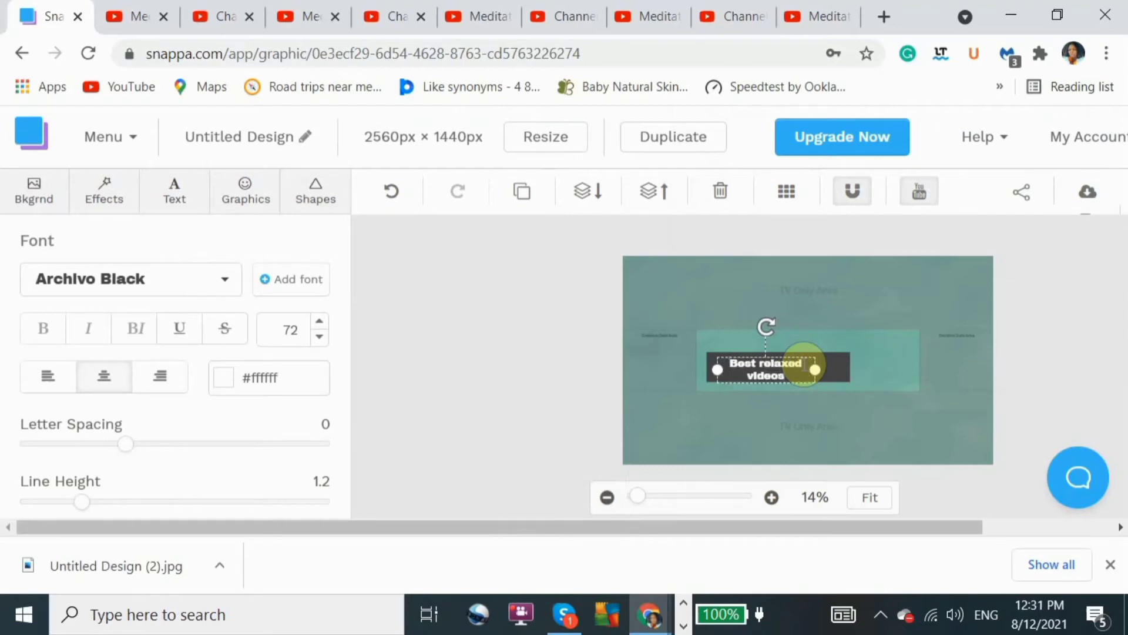
pyautogui.click(855, 352)
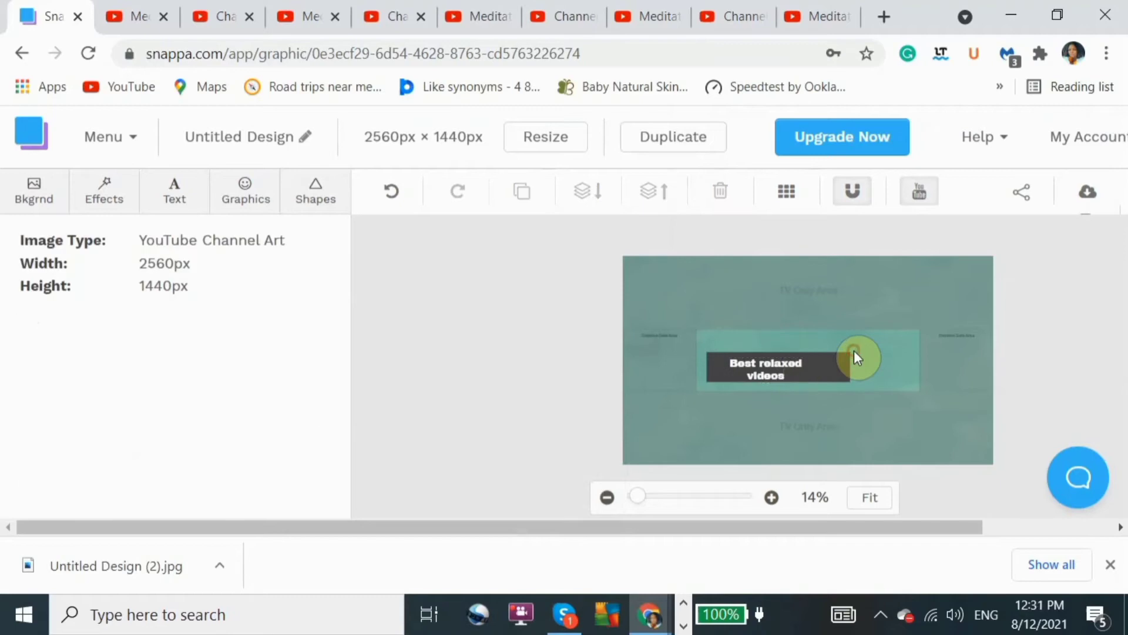
# - Send the bar one layer back and give it a custom dark blue fill, #1b3270
pyautogui.click(844, 365)
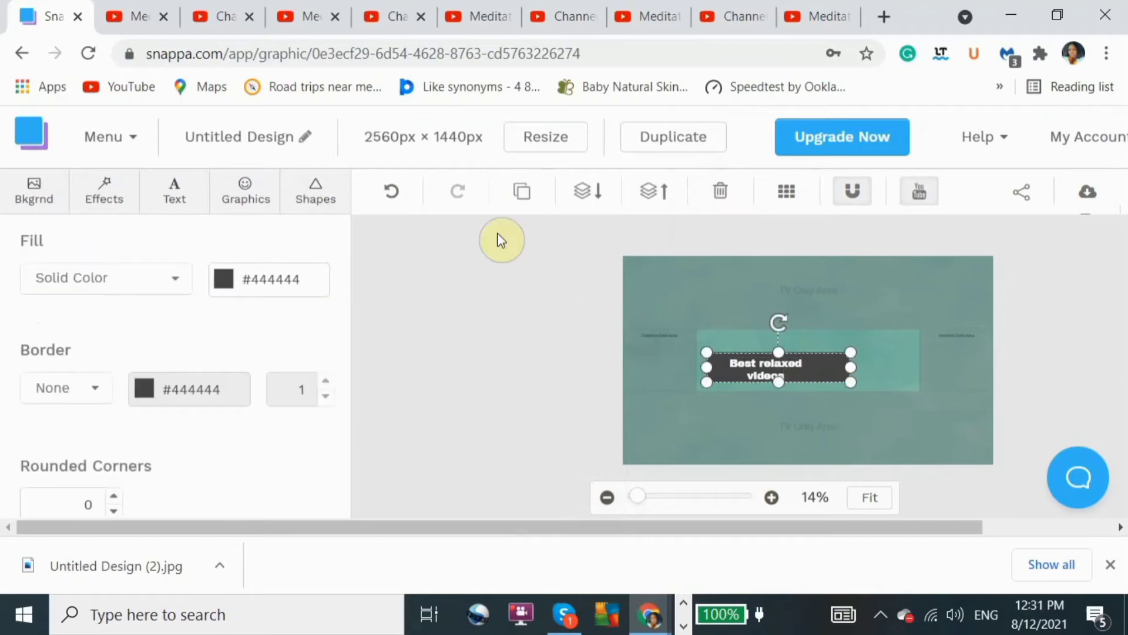
pyautogui.click(592, 202)
pyautogui.click(844, 362)
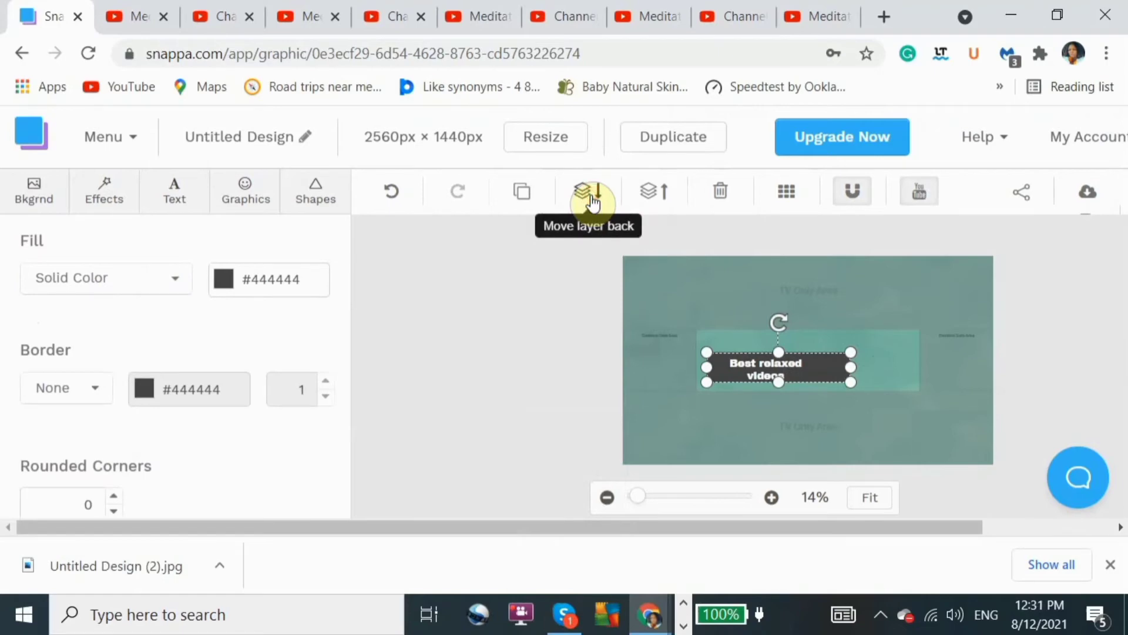
pyautogui.click(223, 280)
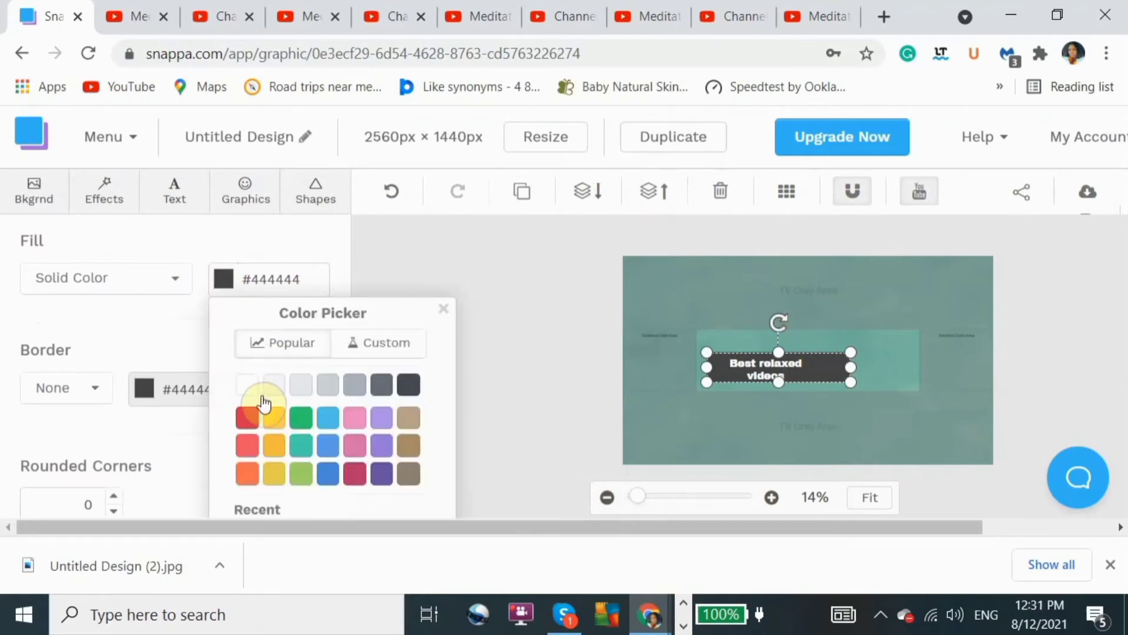
pyautogui.click(372, 346)
pyautogui.click(358, 415)
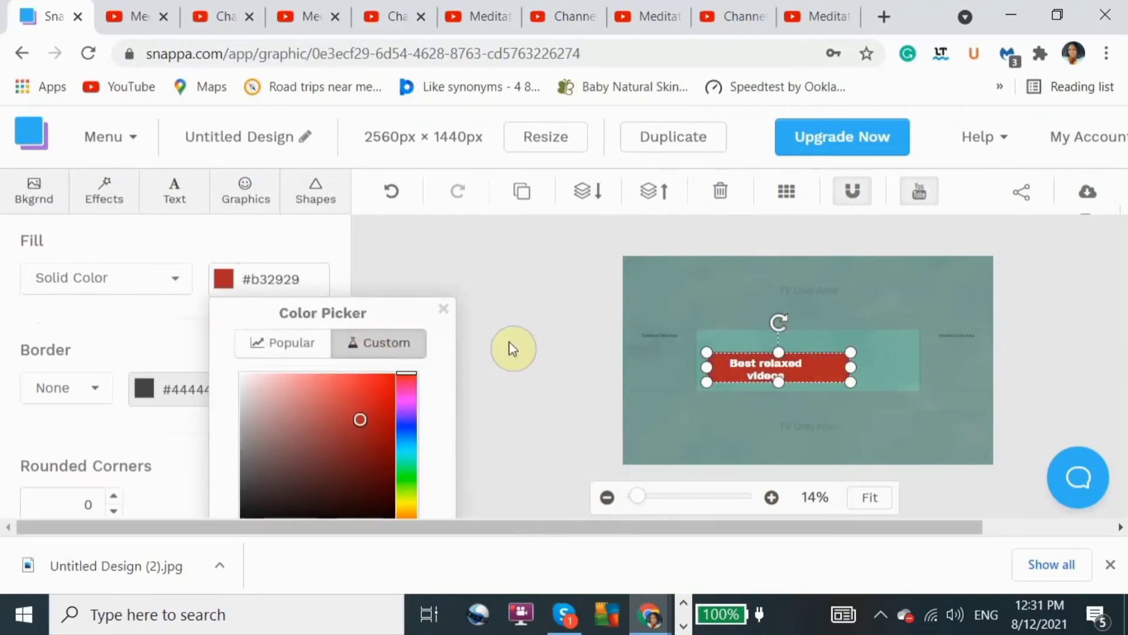
pyautogui.click(358, 460)
pyautogui.click(407, 432)
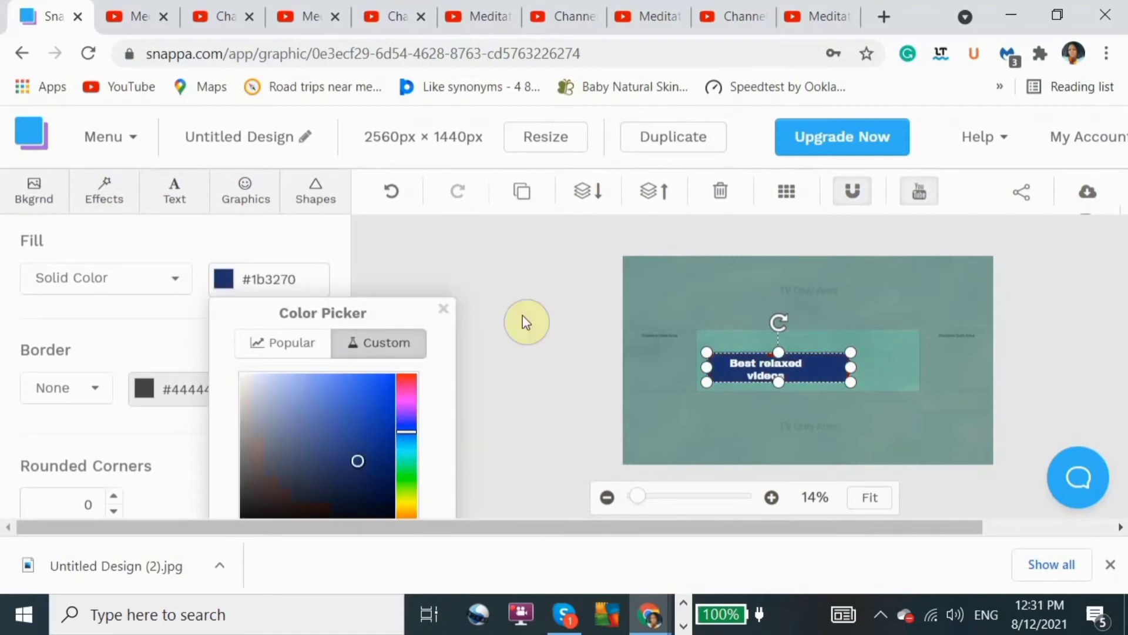
pyautogui.click(690, 336)
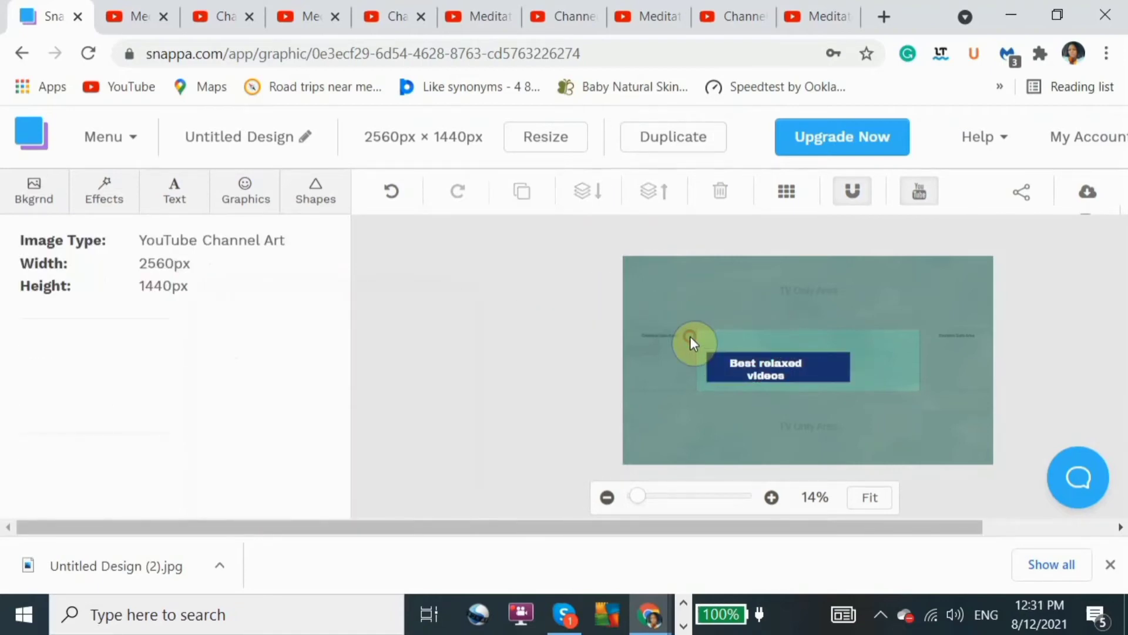
# - Set the heading's font to Arvo and its size to 77
pyautogui.click(762, 357)
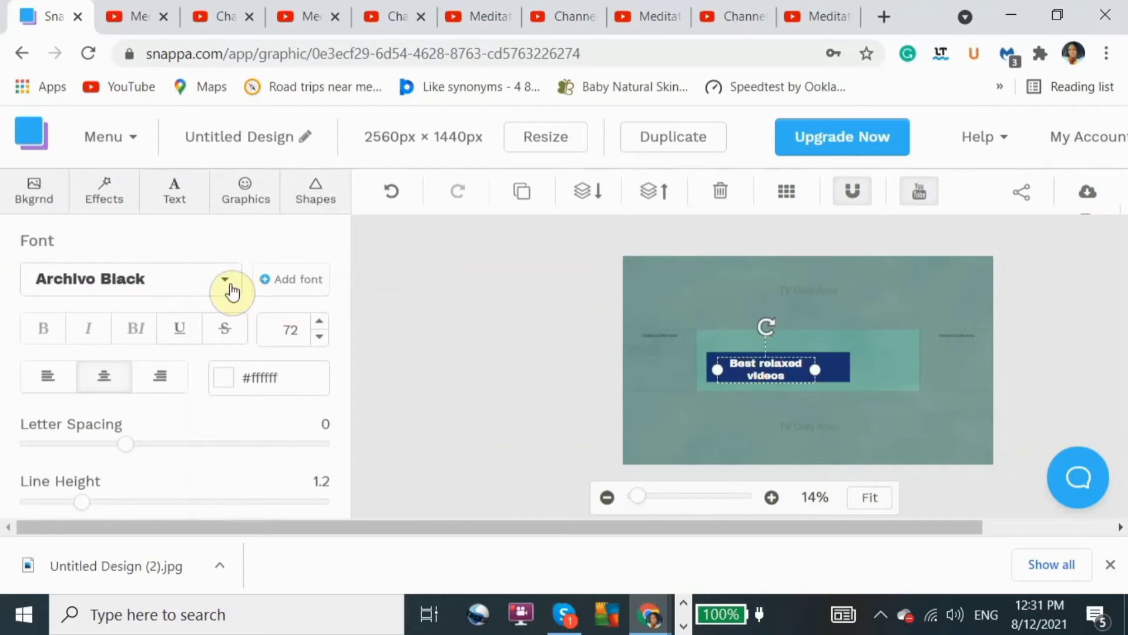
pyautogui.click(148, 278)
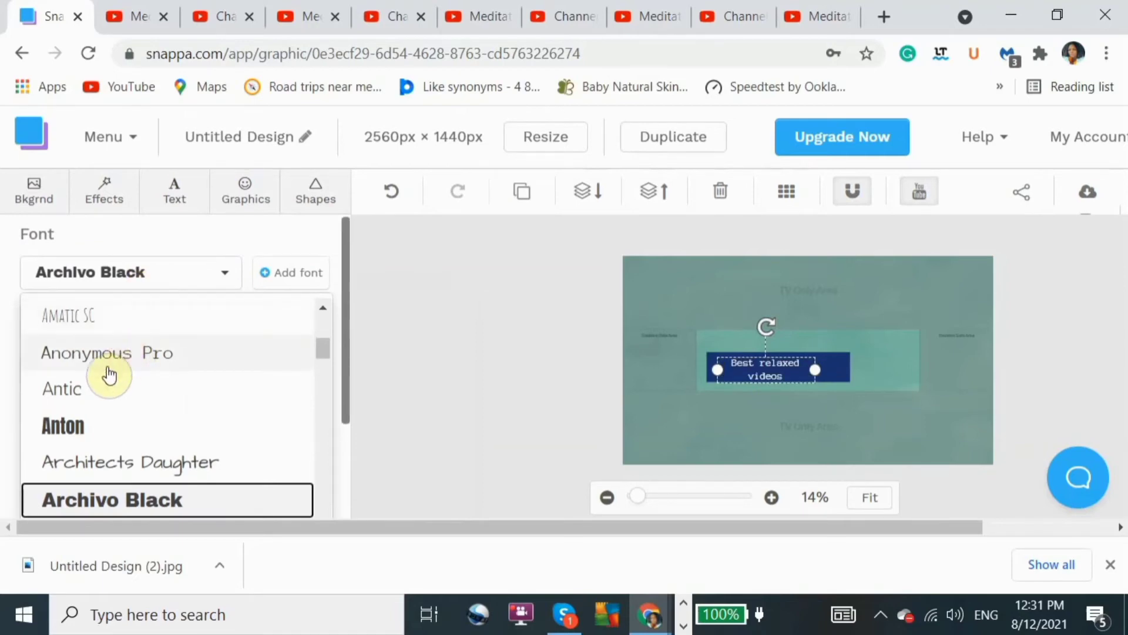
pyautogui.click(121, 461)
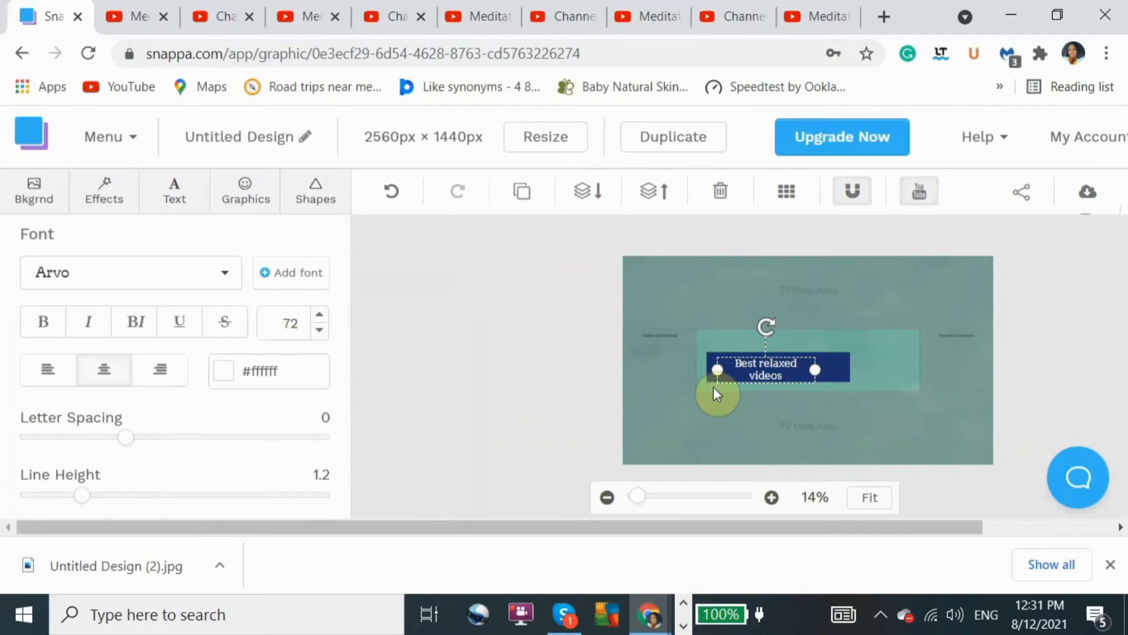
pyautogui.click(318, 317)
pyautogui.click(318, 317)
pyautogui.click(317, 318)
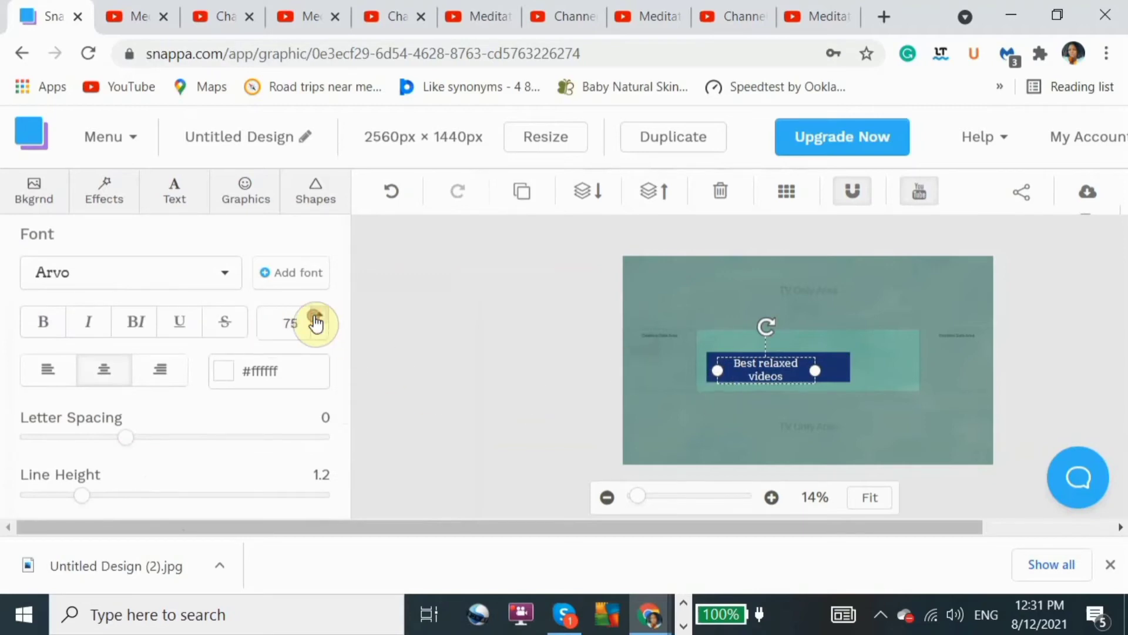
pyautogui.click(318, 317)
pyautogui.click(318, 317)
pyautogui.click(487, 379)
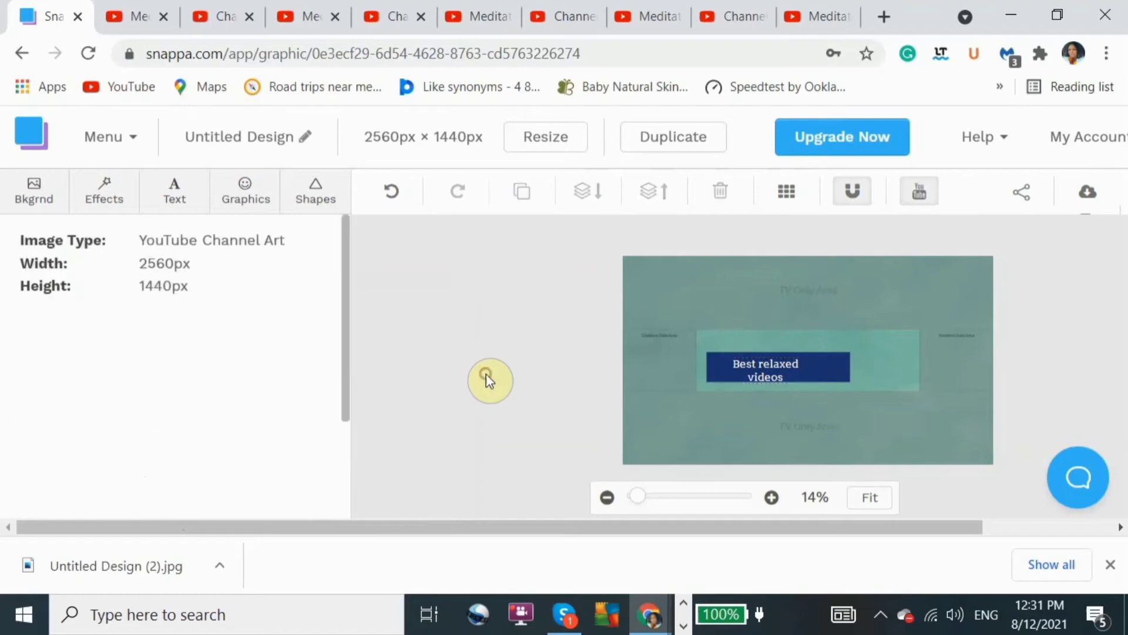
# - Move the heading slightly up on the blue bar and shorten the bar from both ends around the text
pyautogui.click(788, 368)
pyautogui.moveTo(787, 367); pyautogui.dragTo(787, 362)
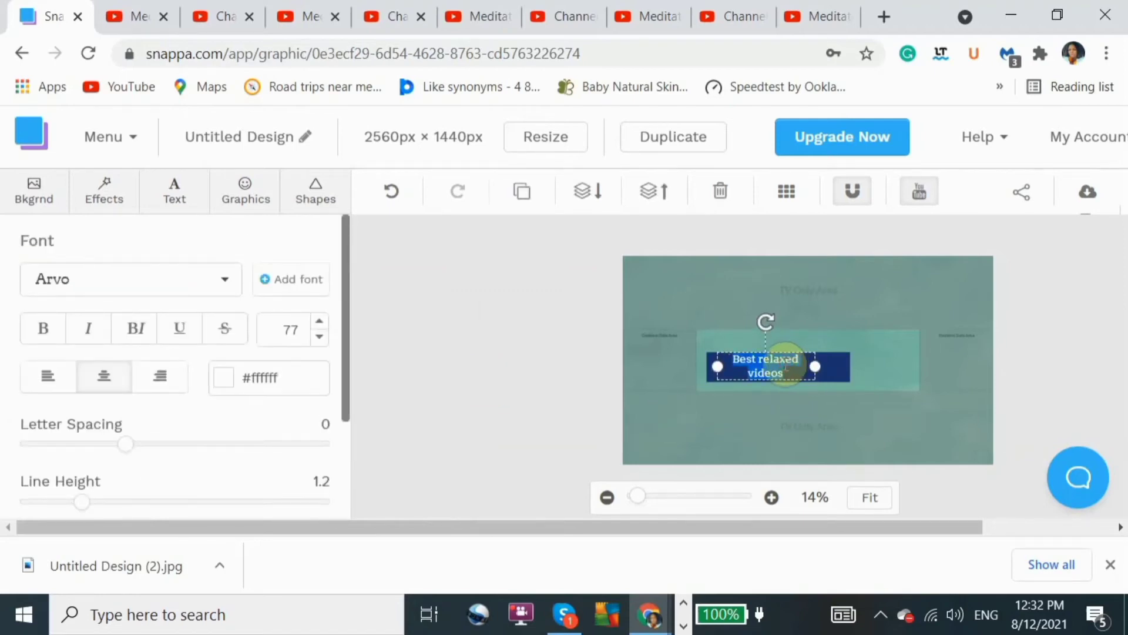
pyautogui.click(730, 295)
pyautogui.click(839, 367)
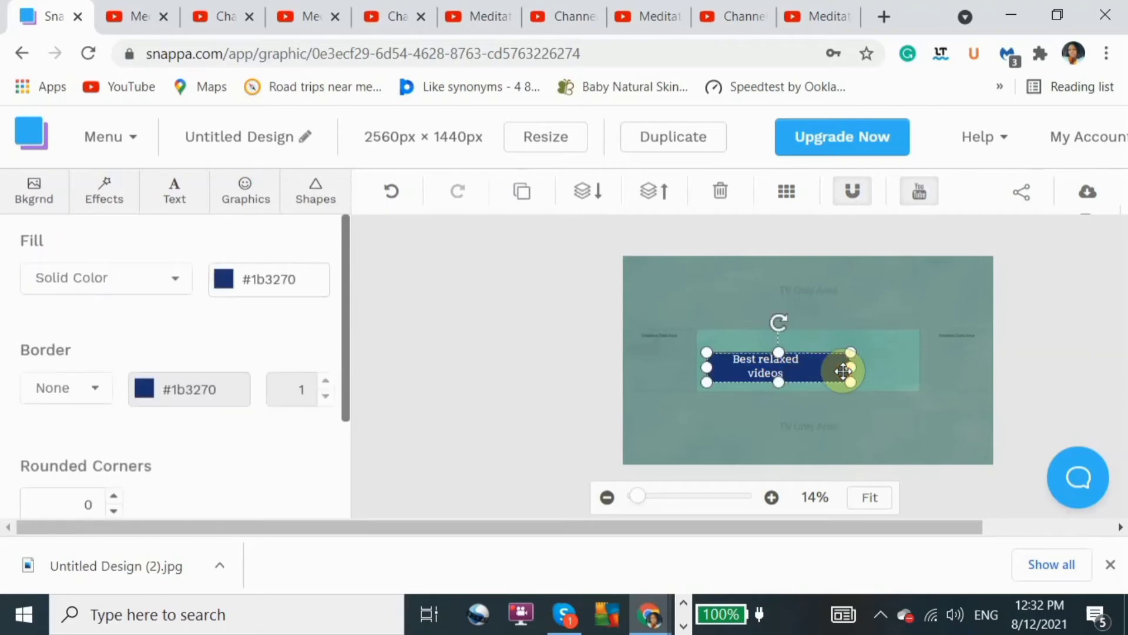
pyautogui.moveTo(853, 366); pyautogui.dragTo(814, 362)
pyautogui.moveTo(707, 367); pyautogui.dragTo(713, 366)
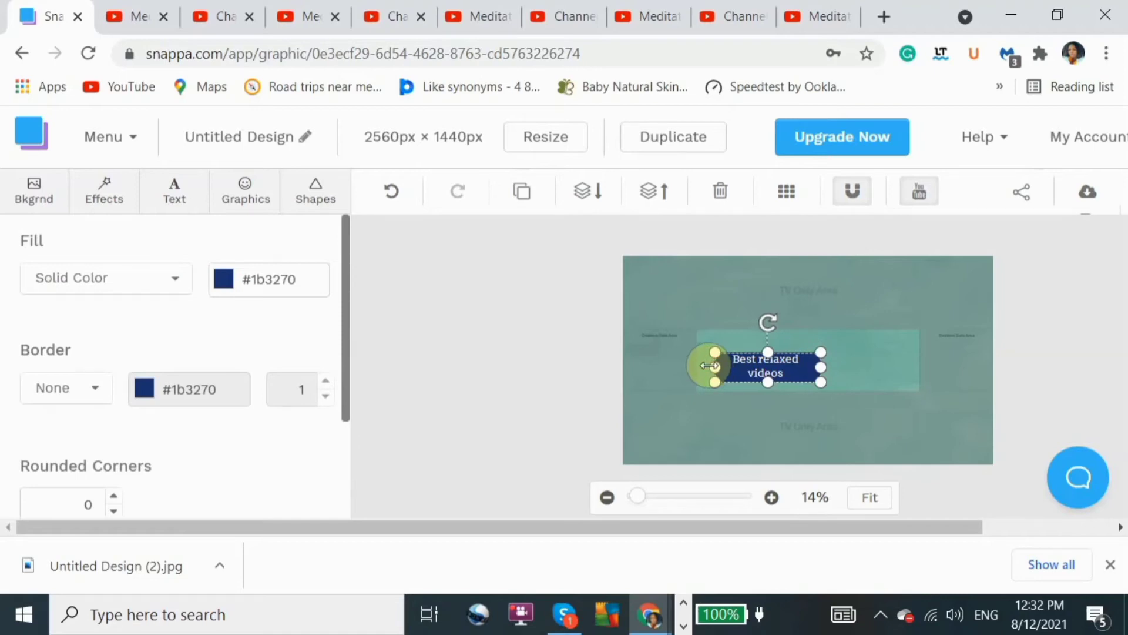
pyautogui.click(735, 366)
# - Preview the banner without the safe zone overlay, restore the overlay, and fit the heading and the blue bar closely together
pyautogui.click(911, 197)
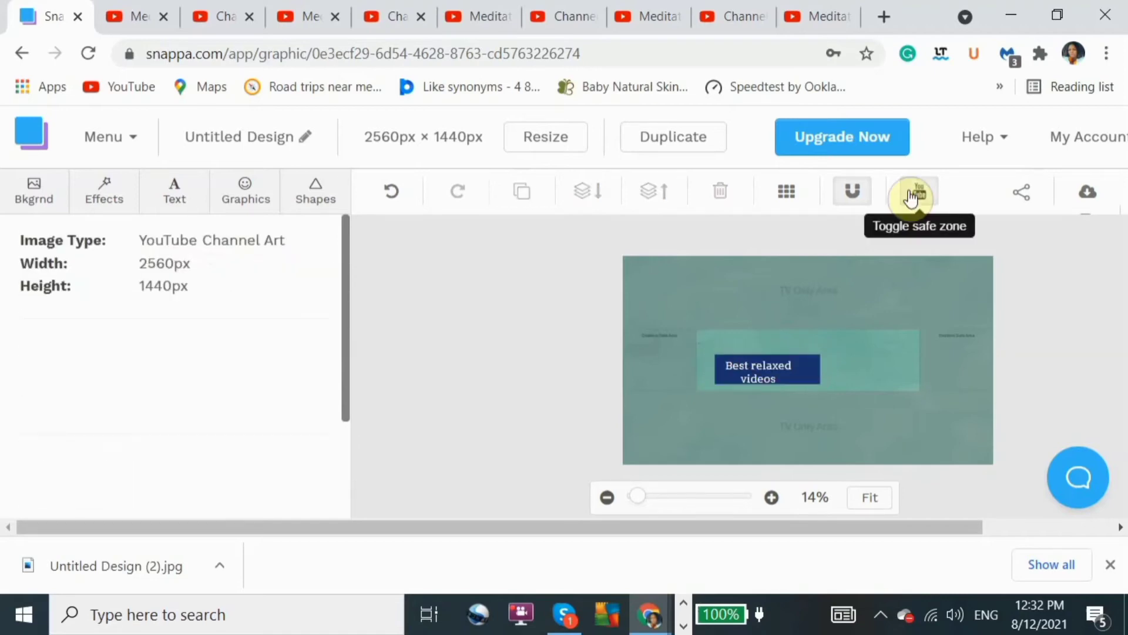
pyautogui.click(911, 197)
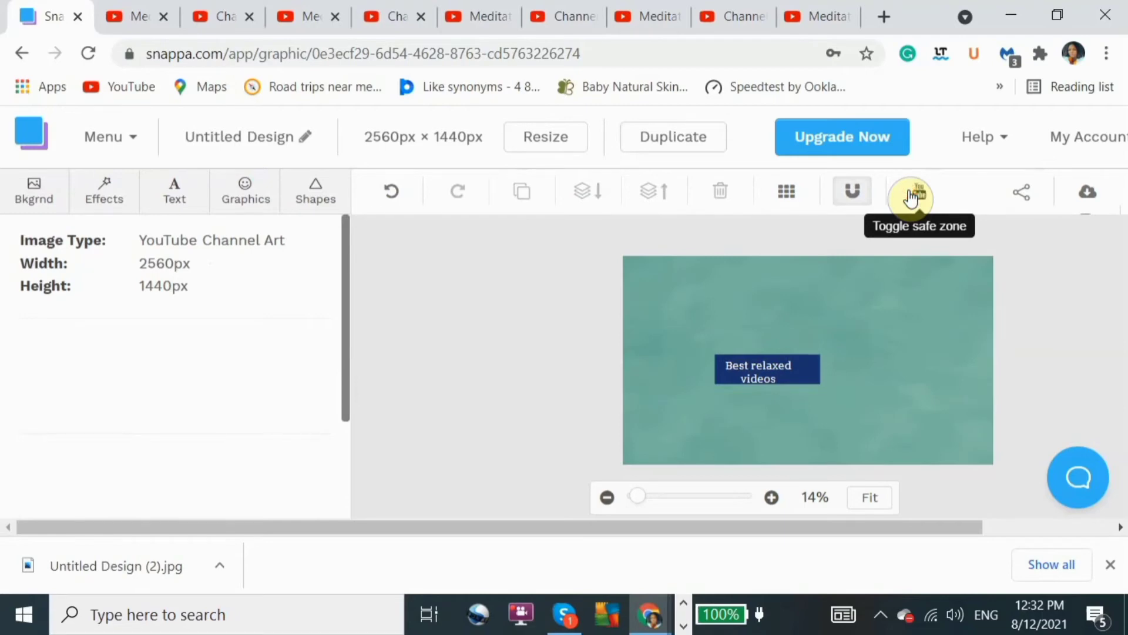
pyautogui.click(911, 197)
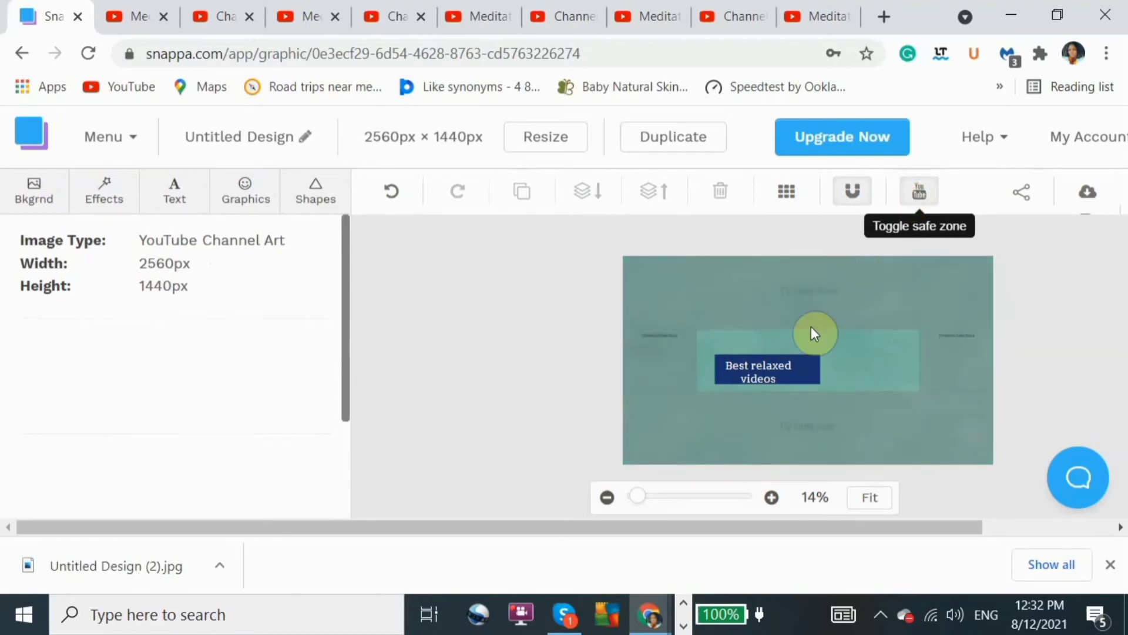
pyautogui.click(757, 378)
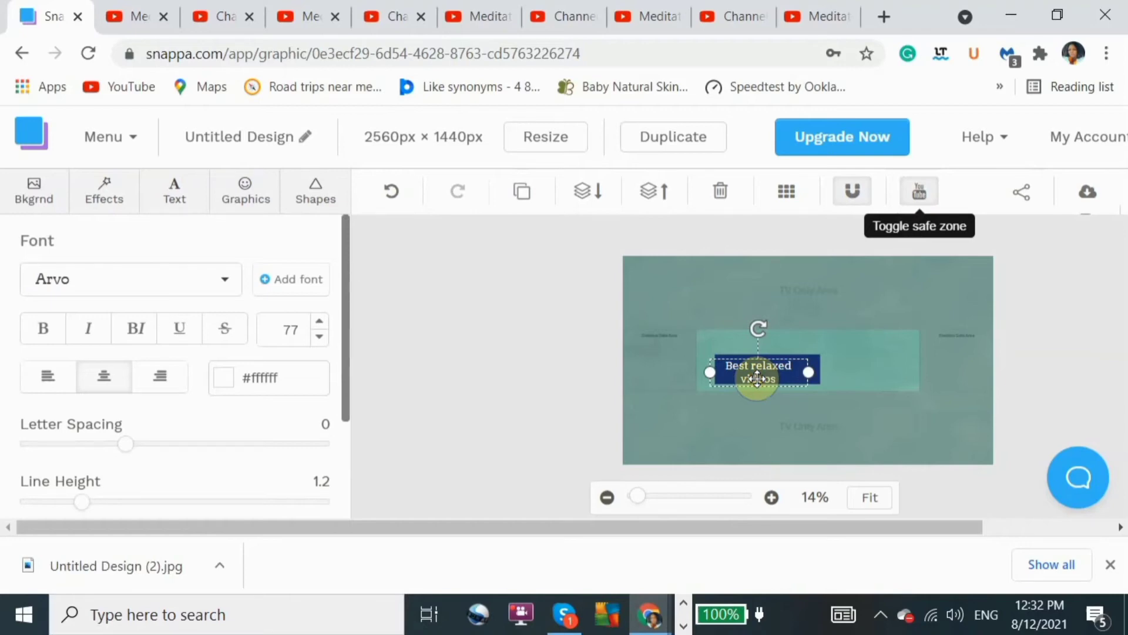
pyautogui.moveTo(757, 378); pyautogui.dragTo(758, 377)
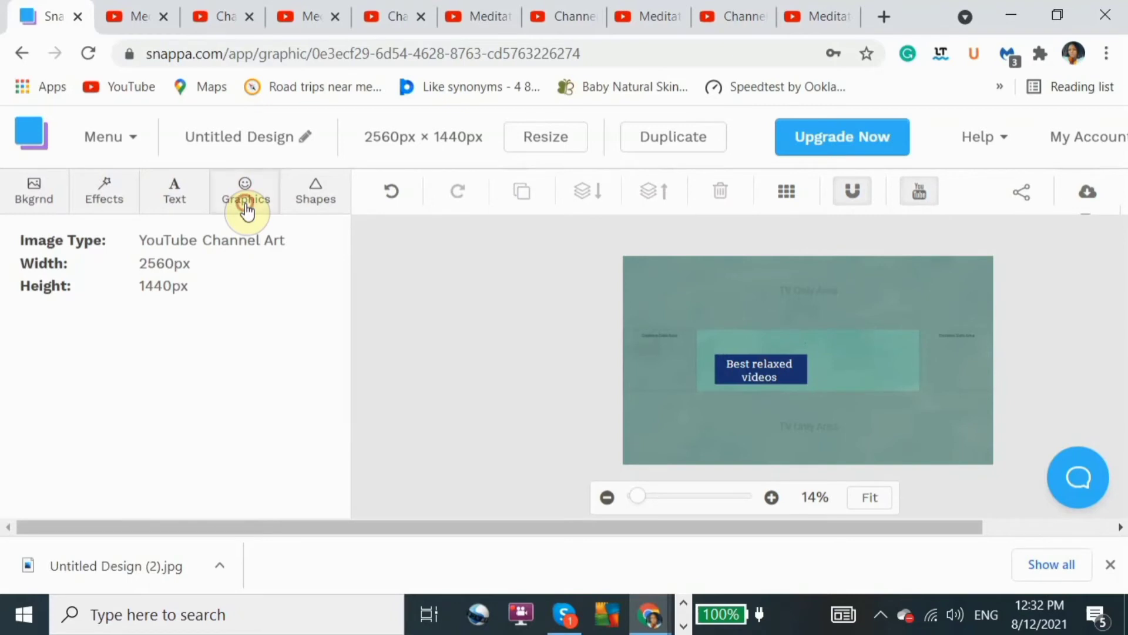
# - Add the first uploaded portrait photo to the banner as a graphic and shrink it to just over half size
pyautogui.click(247, 212)
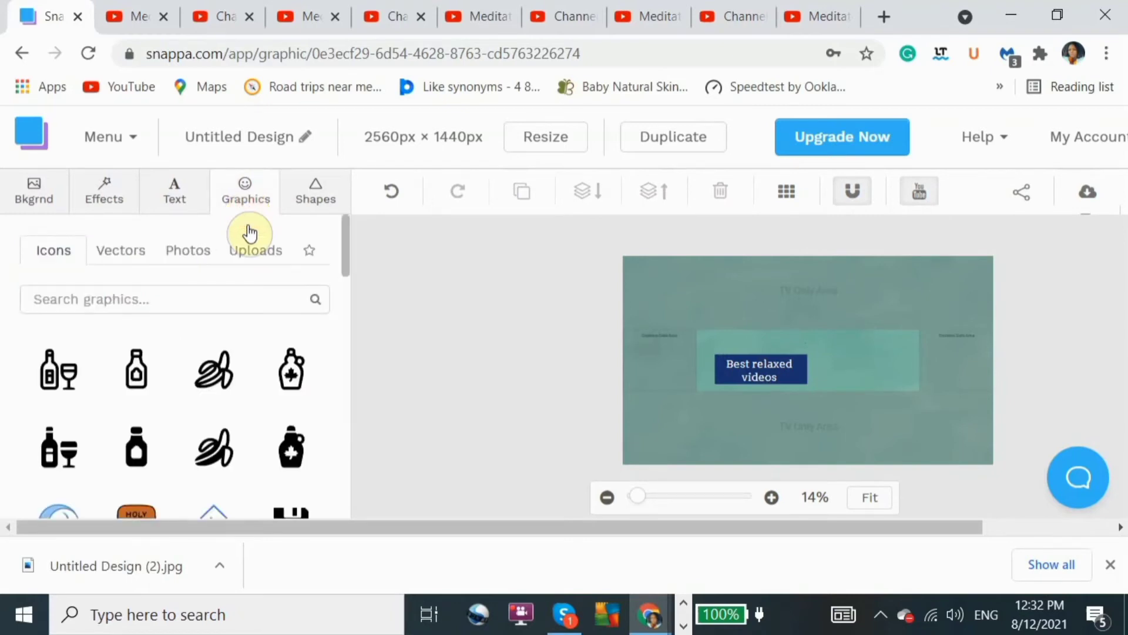
pyautogui.click(265, 255)
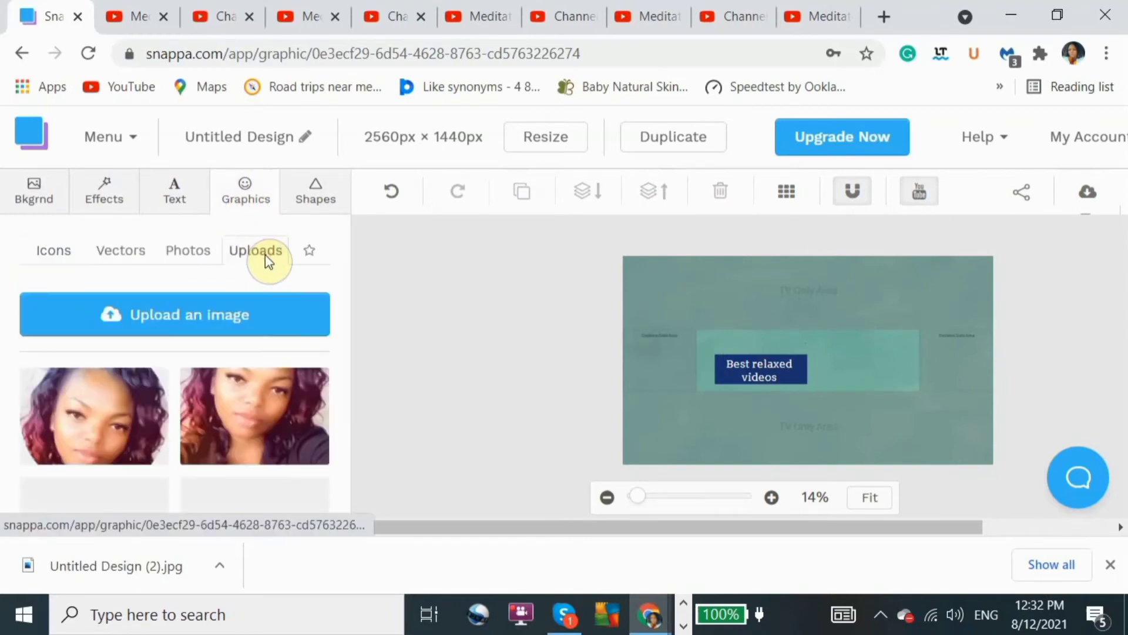
pyautogui.click(90, 415)
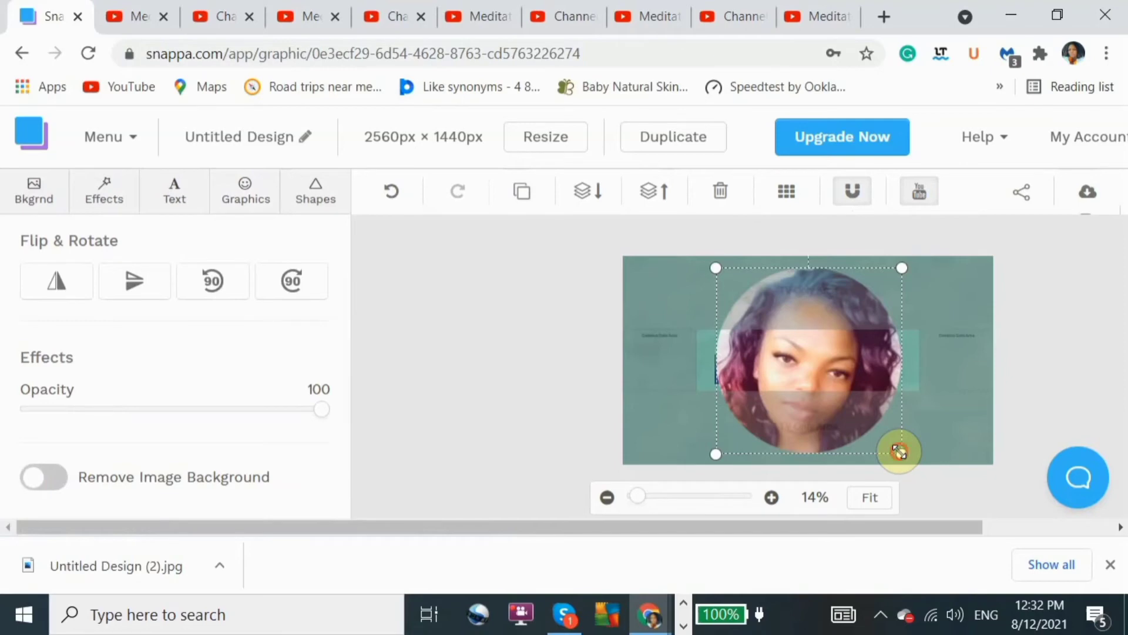
pyautogui.moveTo(900, 452); pyautogui.dragTo(837, 406)
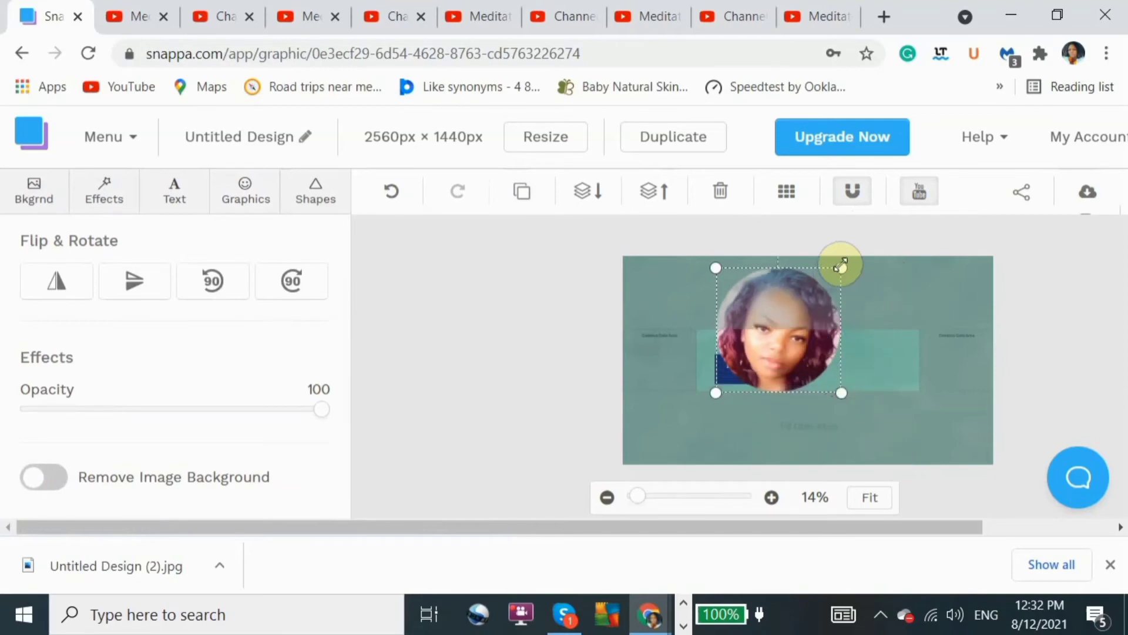
pyautogui.moveTo(841, 264); pyautogui.dragTo(820, 389)
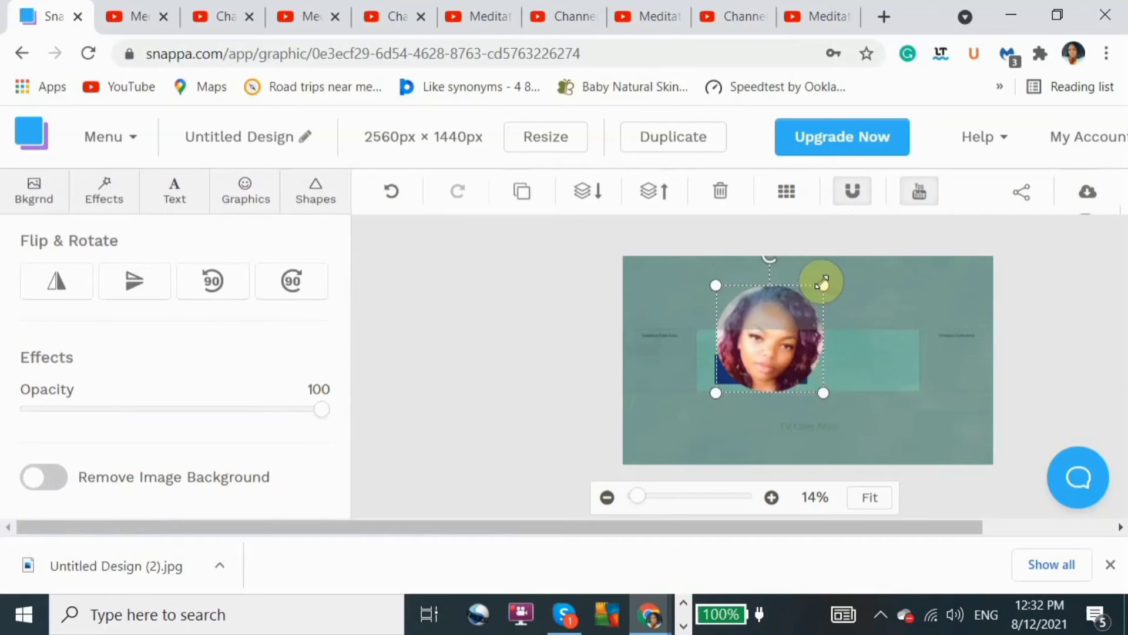
# - Place the round portrait near the safe zone's right end and shrink it to about the zone's height
pyautogui.moveTo(823, 282); pyautogui.dragTo(872, 356)
pyautogui.click(926, 400)
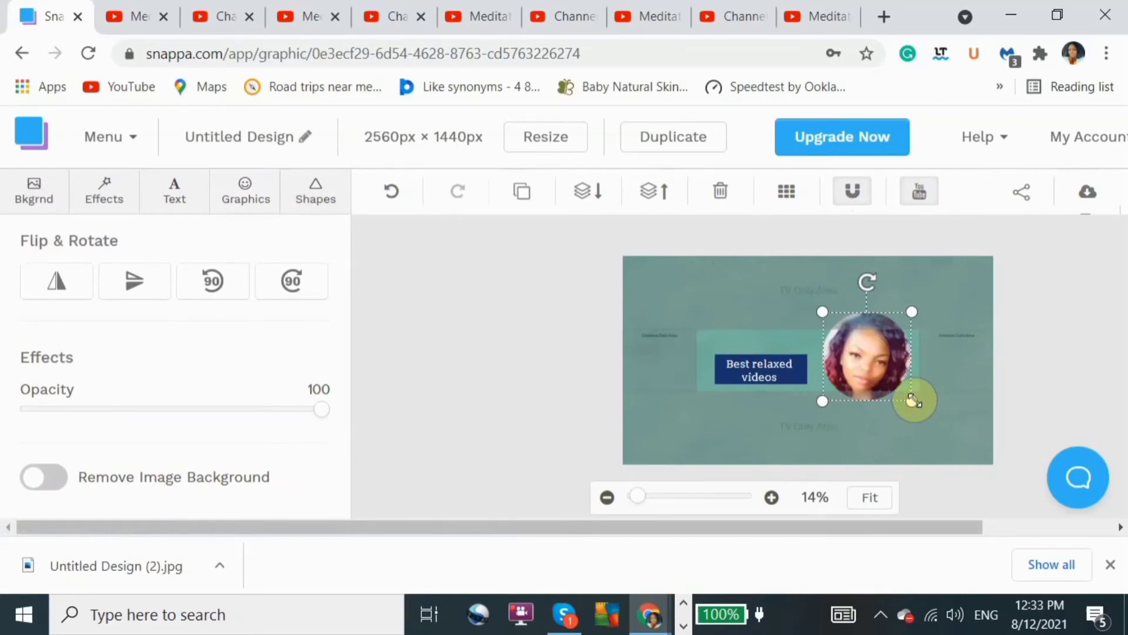
pyautogui.moveTo(920, 401); pyautogui.dragTo(872, 365)
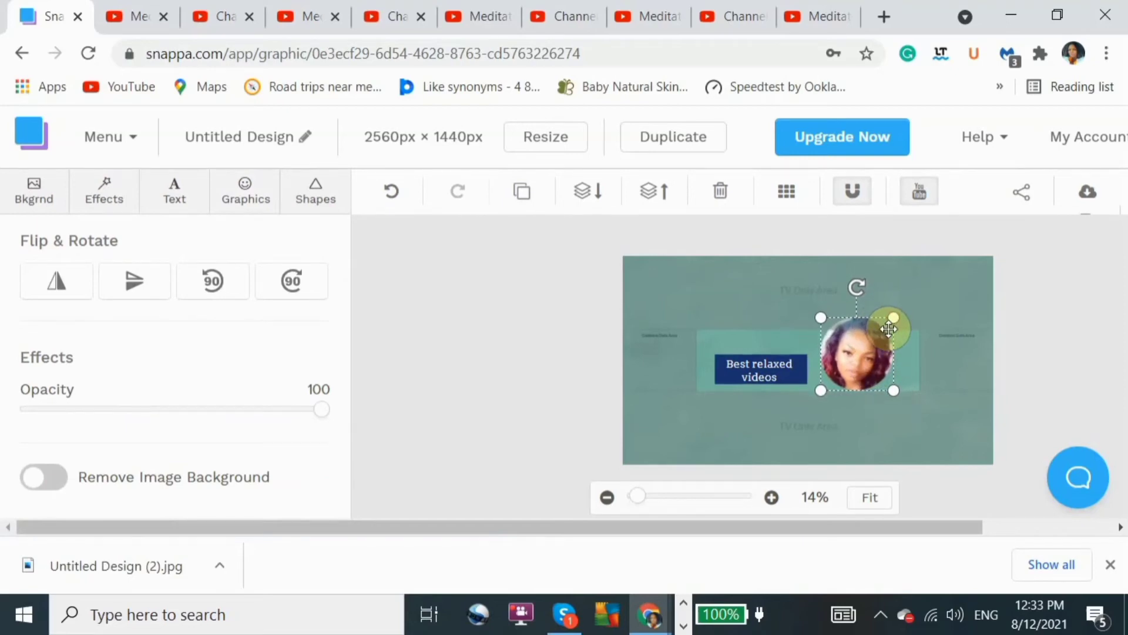
pyautogui.moveTo(892, 320); pyautogui.dragTo(872, 357)
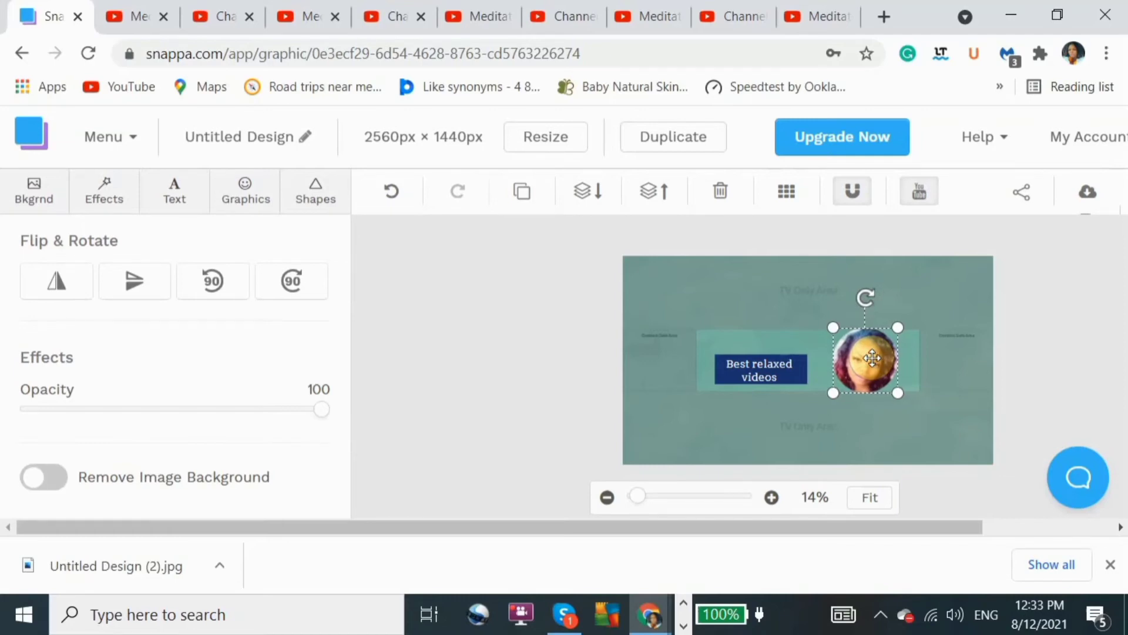
pyautogui.click(717, 297)
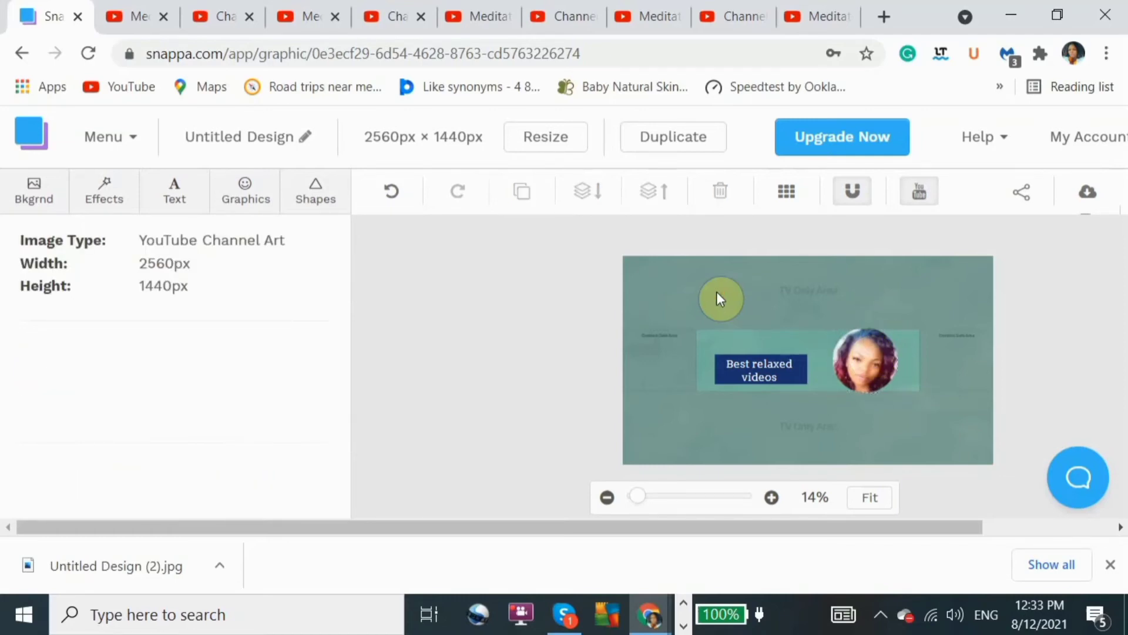
# - Move the heading and its blue bar together into the upper-left corner of the banner's safe zone
pyautogui.click(726, 374)
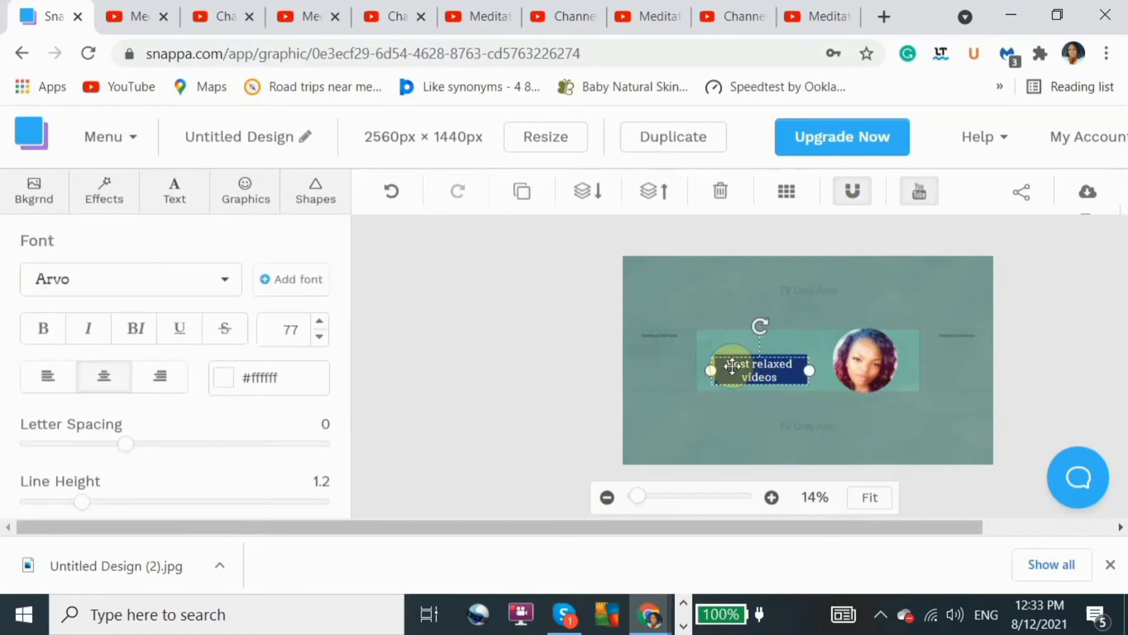
pyautogui.click(733, 355)
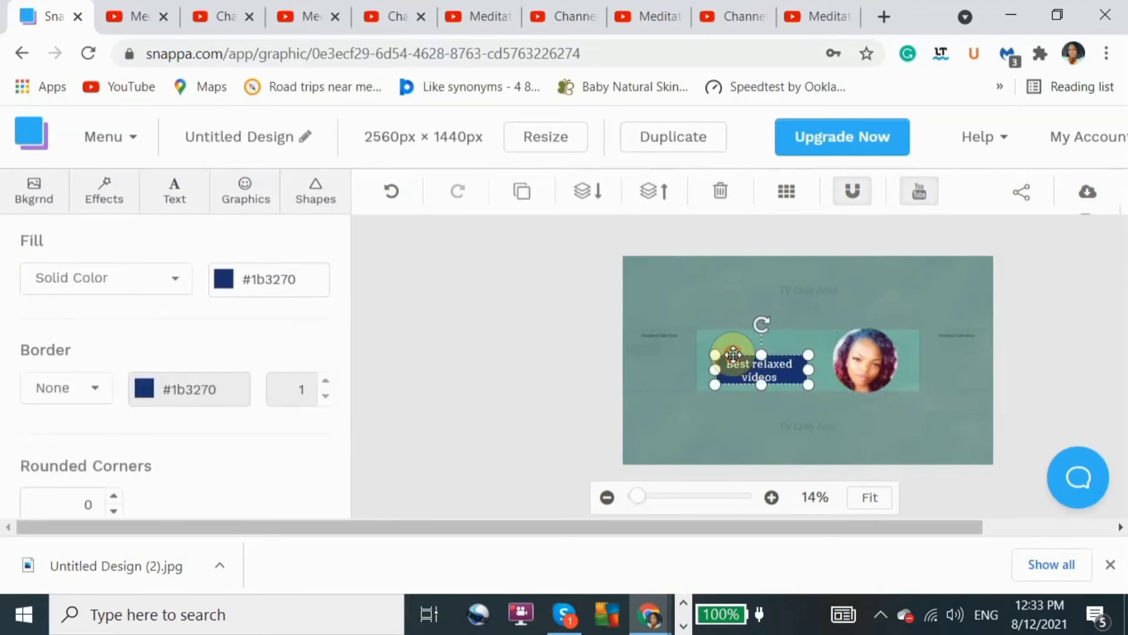
pyautogui.doubleClick(733, 353)
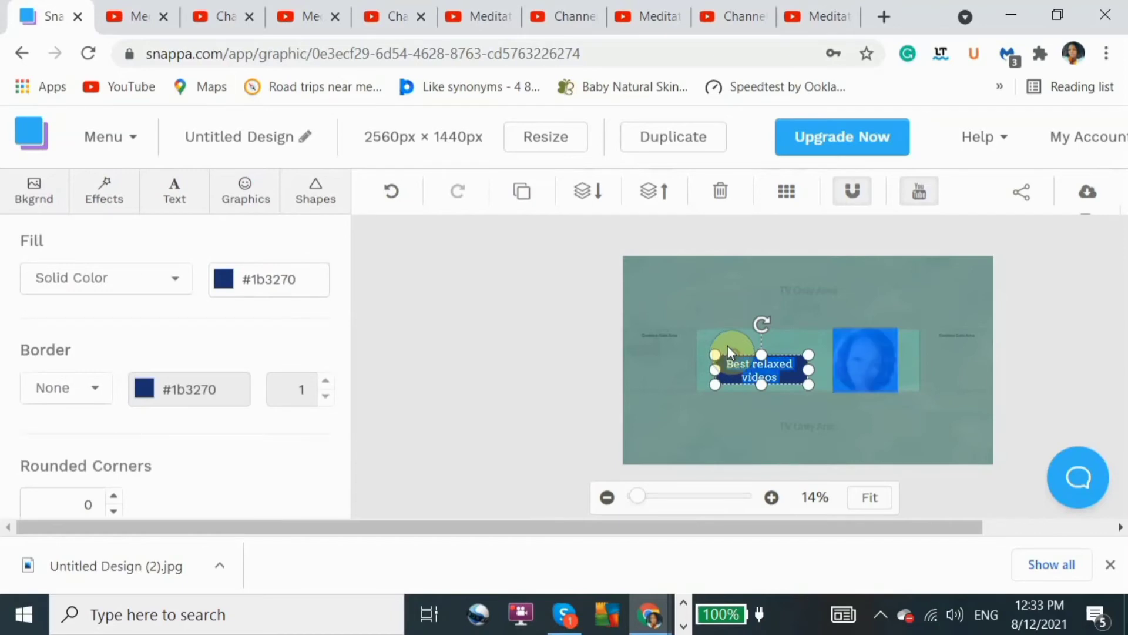
pyautogui.click(720, 337)
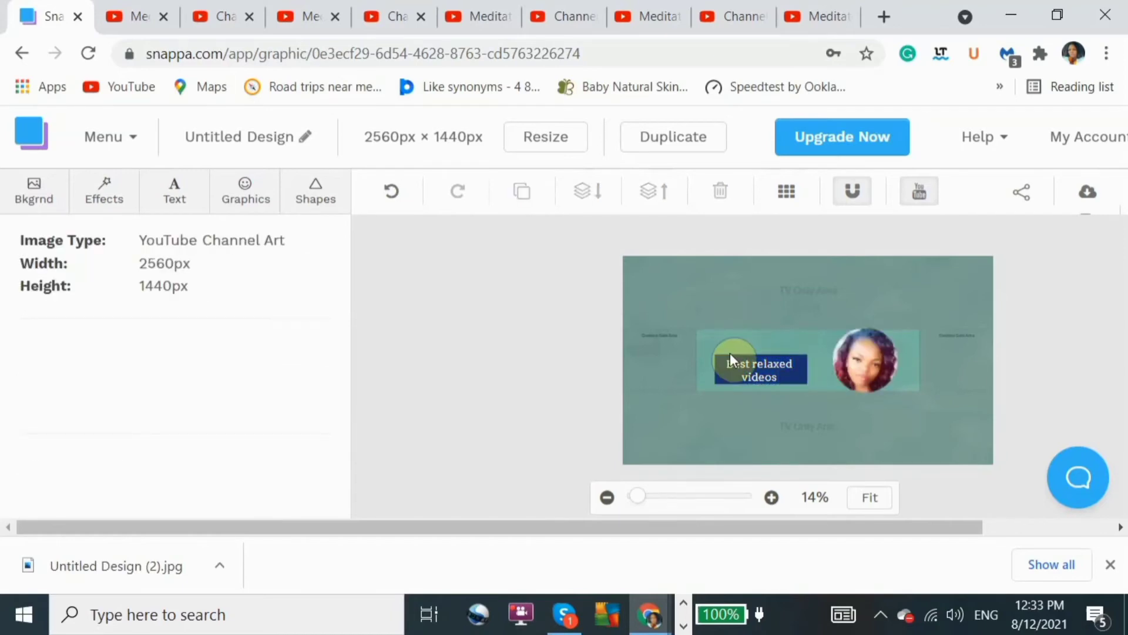
pyautogui.click(718, 370)
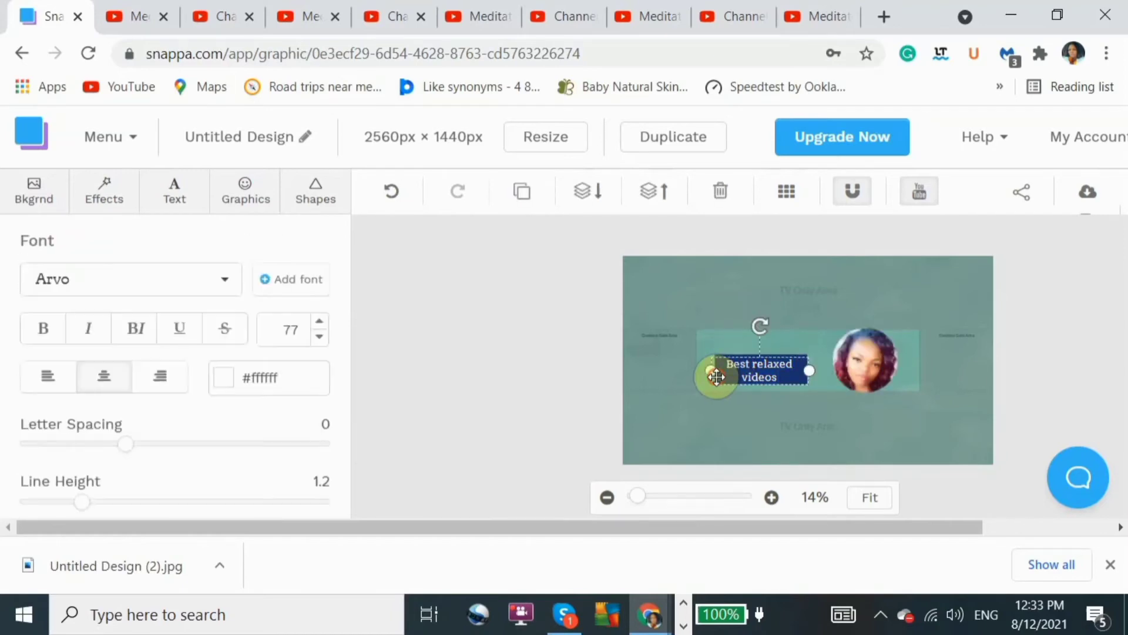
pyautogui.moveTo(727, 363); pyautogui.dragTo(718, 341)
pyautogui.click(731, 369)
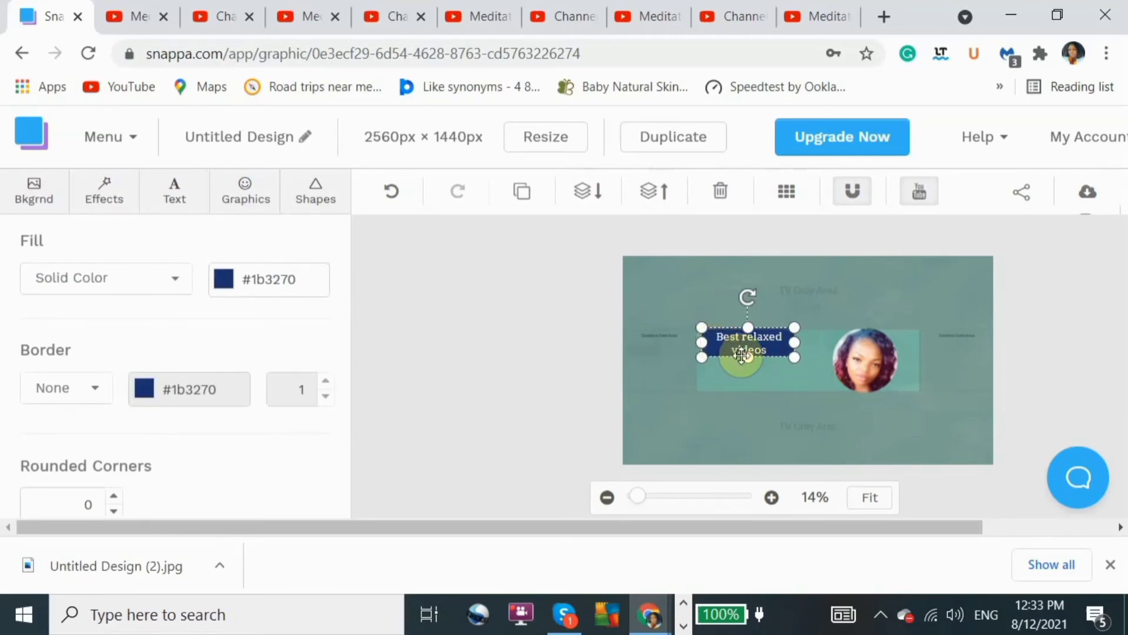
pyautogui.click(748, 373)
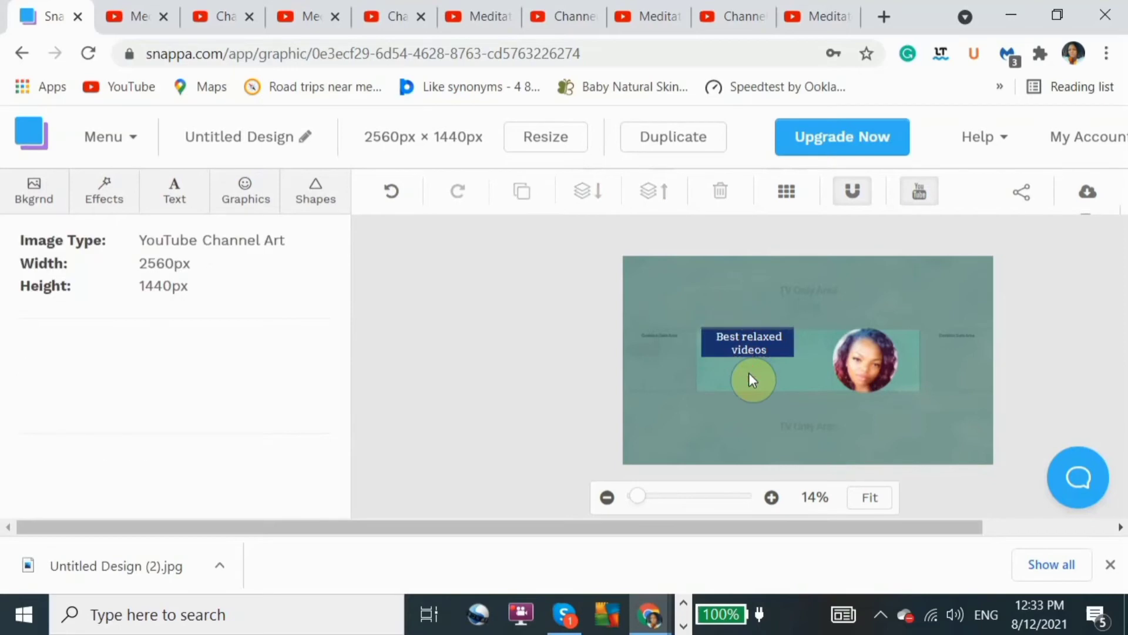
# - Shift the heading and its blue bar slightly down, leaving a small gap below the safe zone's upper edge
pyautogui.click(734, 331)
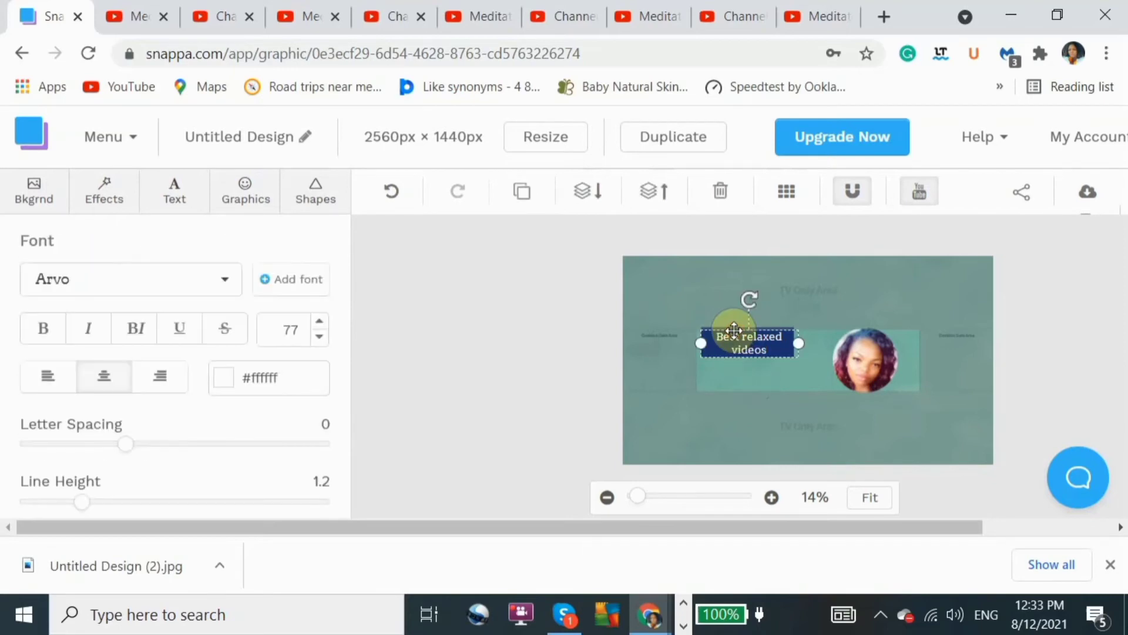
pyautogui.click(734, 327)
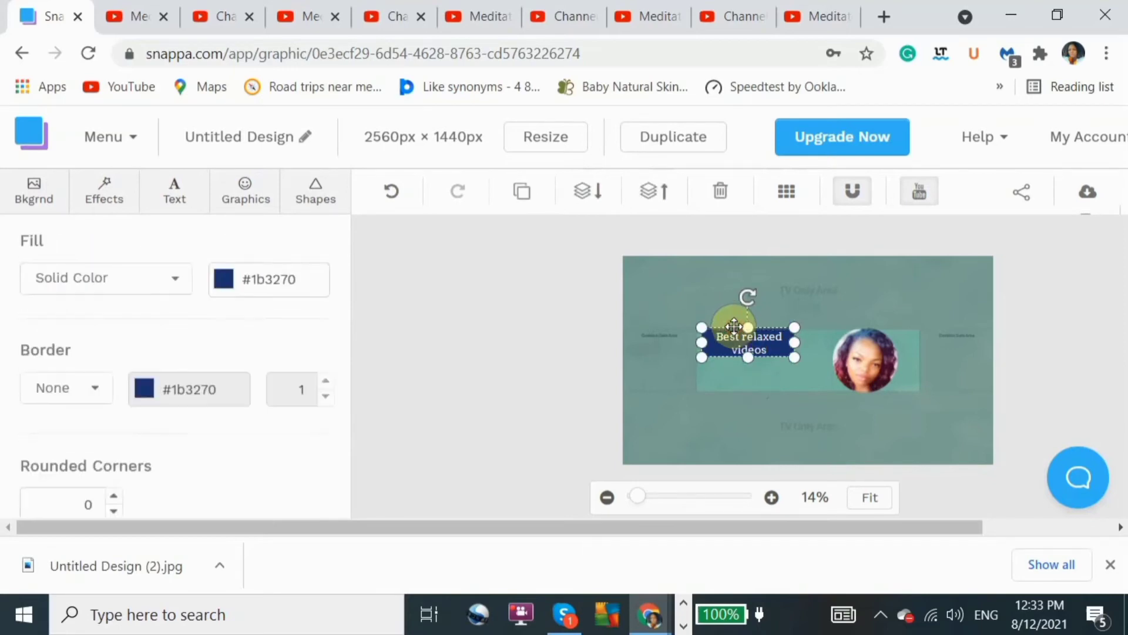
pyautogui.click(734, 332)
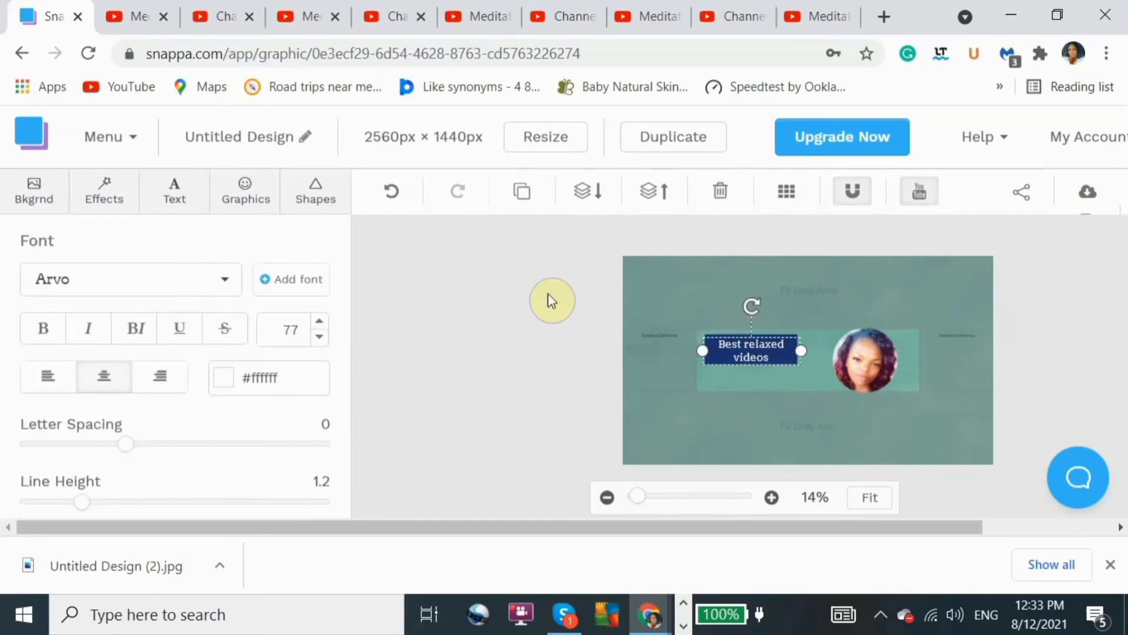
# - Change the heading's font to Carter One
pyautogui.click(211, 286)
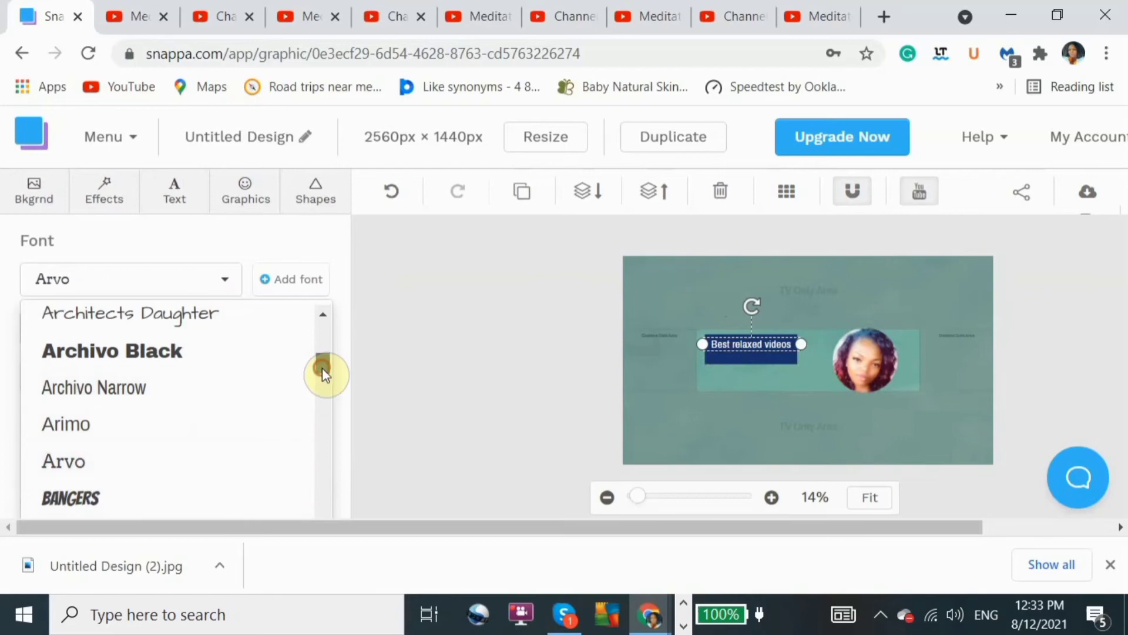
pyautogui.moveTo(322, 368); pyautogui.dragTo(326, 387)
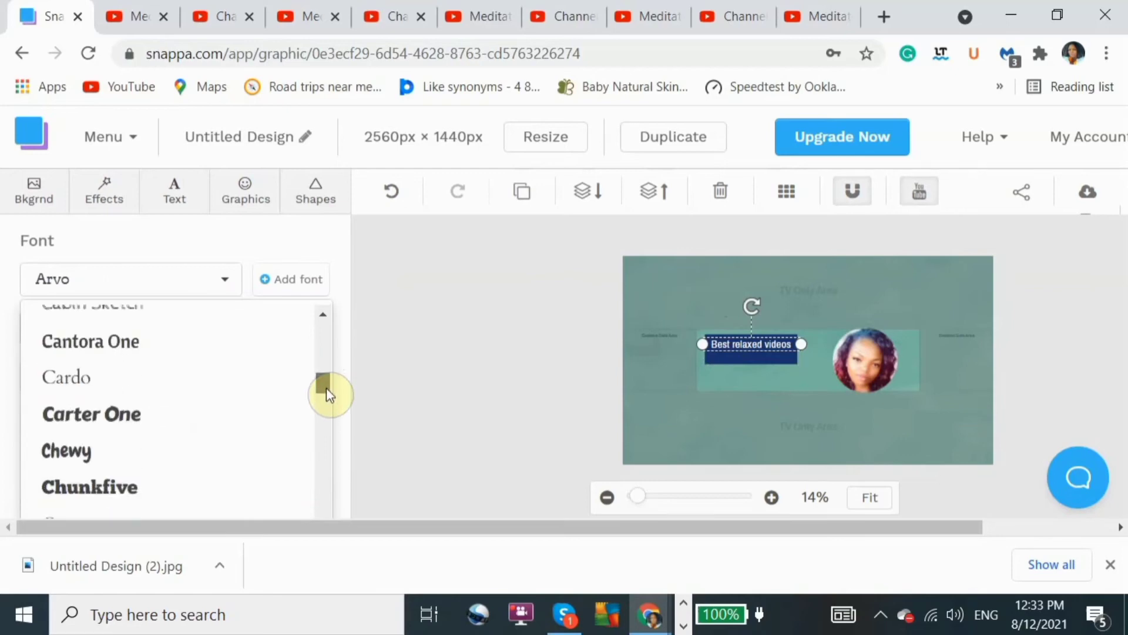
pyautogui.click(159, 422)
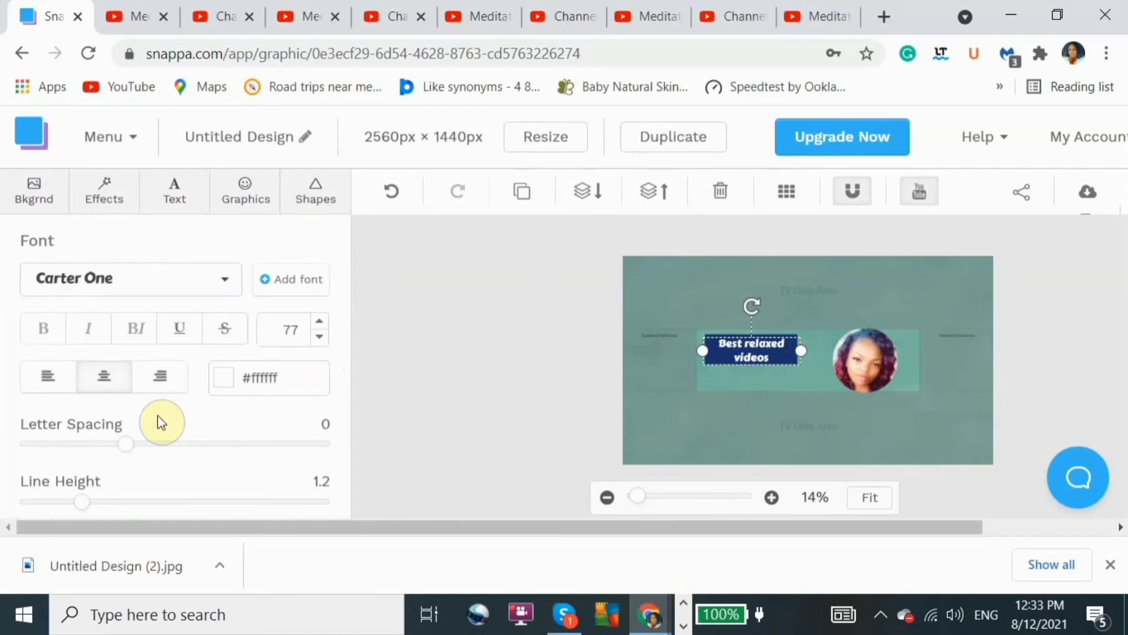
pyautogui.click(486, 383)
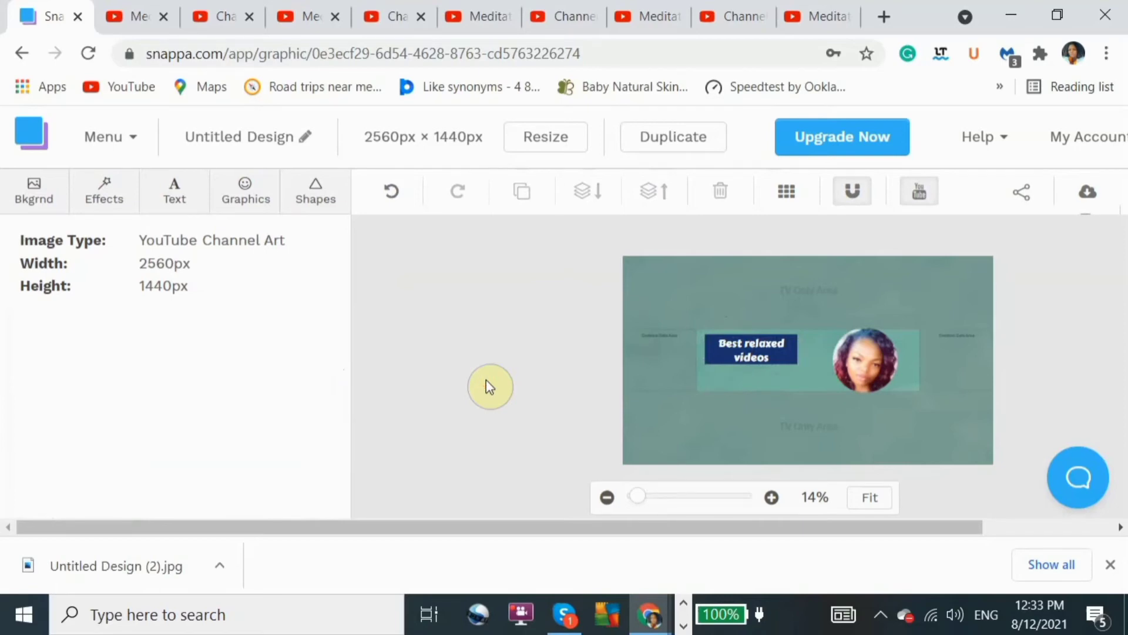
# - Send the blue title bar one layer back
pyautogui.click(720, 334)
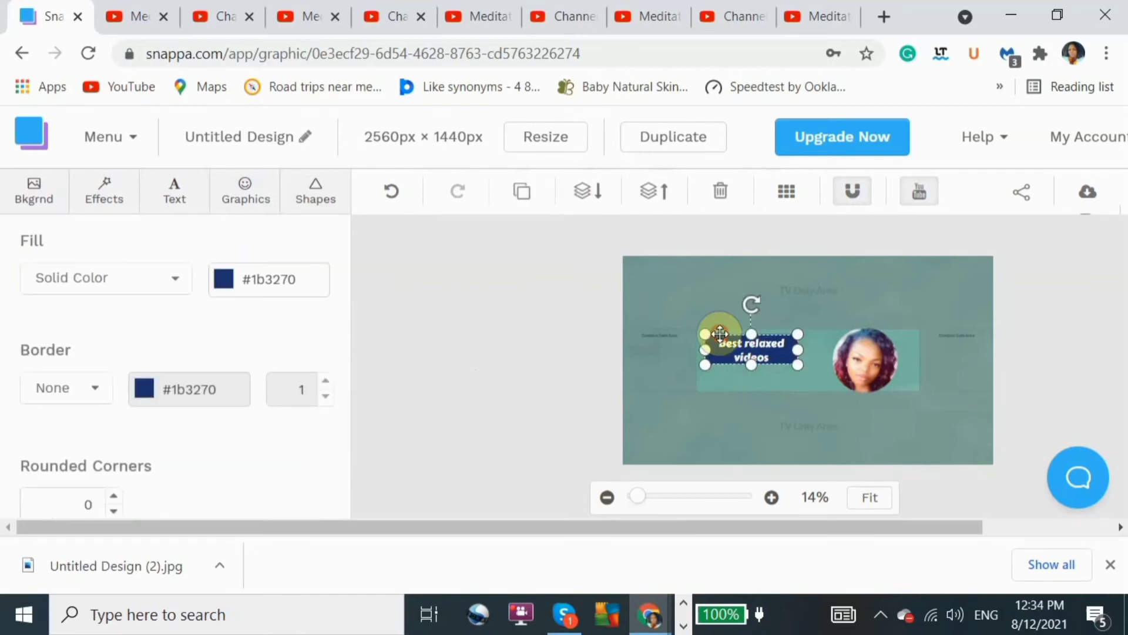
pyautogui.click(603, 194)
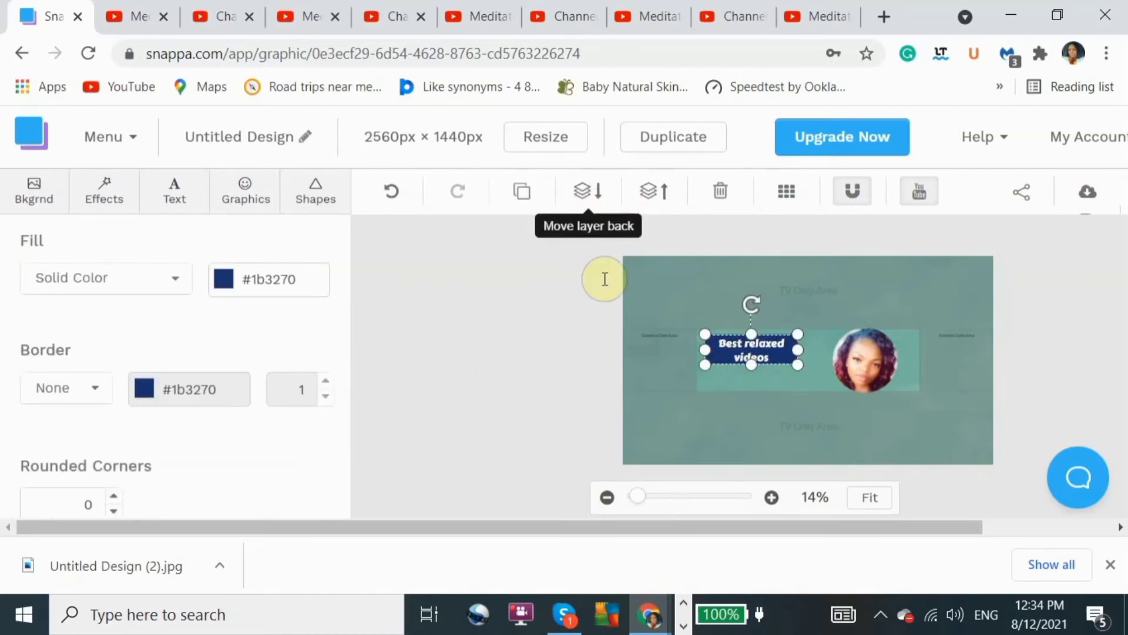
pyautogui.click(606, 309)
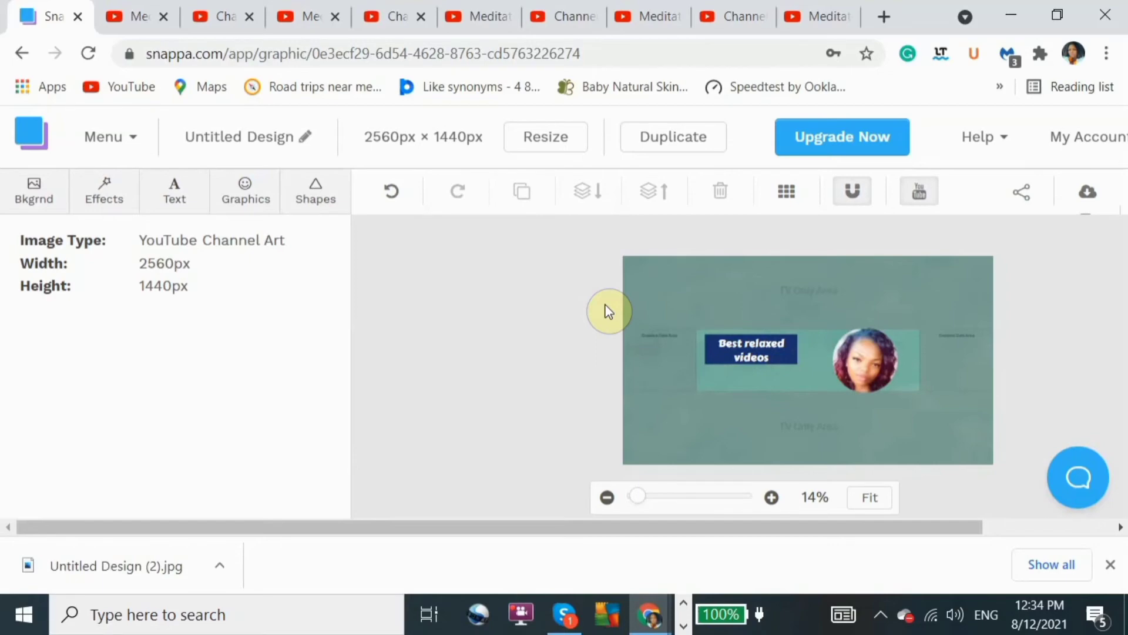
# - Reduce the heading's font size to 73, keeping the text on two lines within the blue bar
pyautogui.click(749, 344)
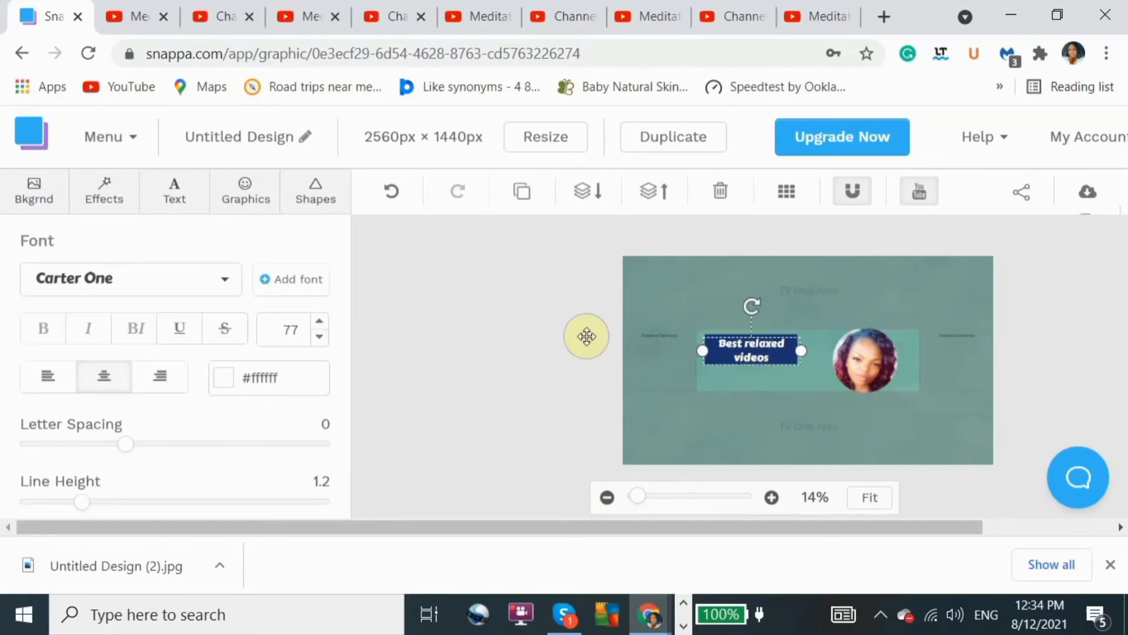
pyautogui.click(319, 337)
pyautogui.click(319, 337)
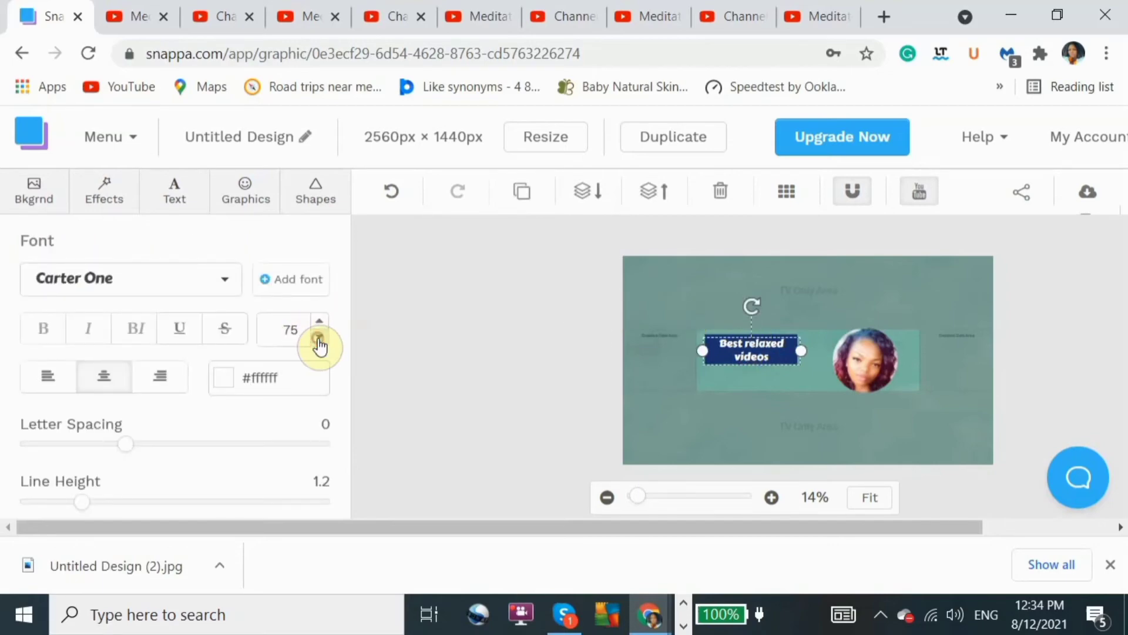
pyautogui.click(319, 337)
pyautogui.click(319, 338)
pyautogui.click(319, 338)
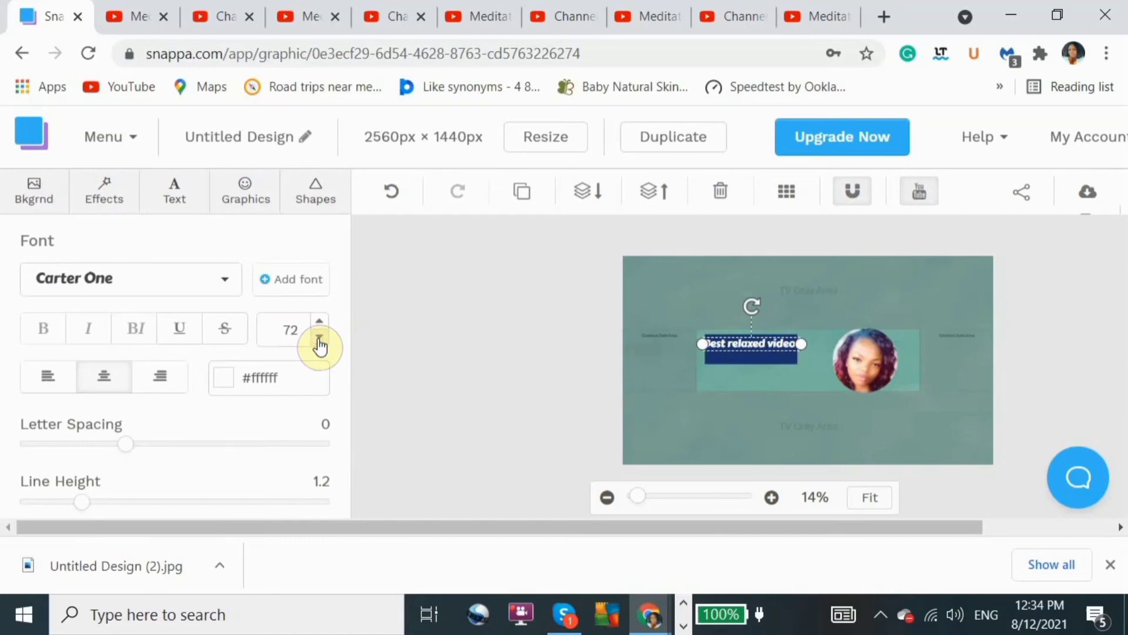
pyautogui.click(320, 322)
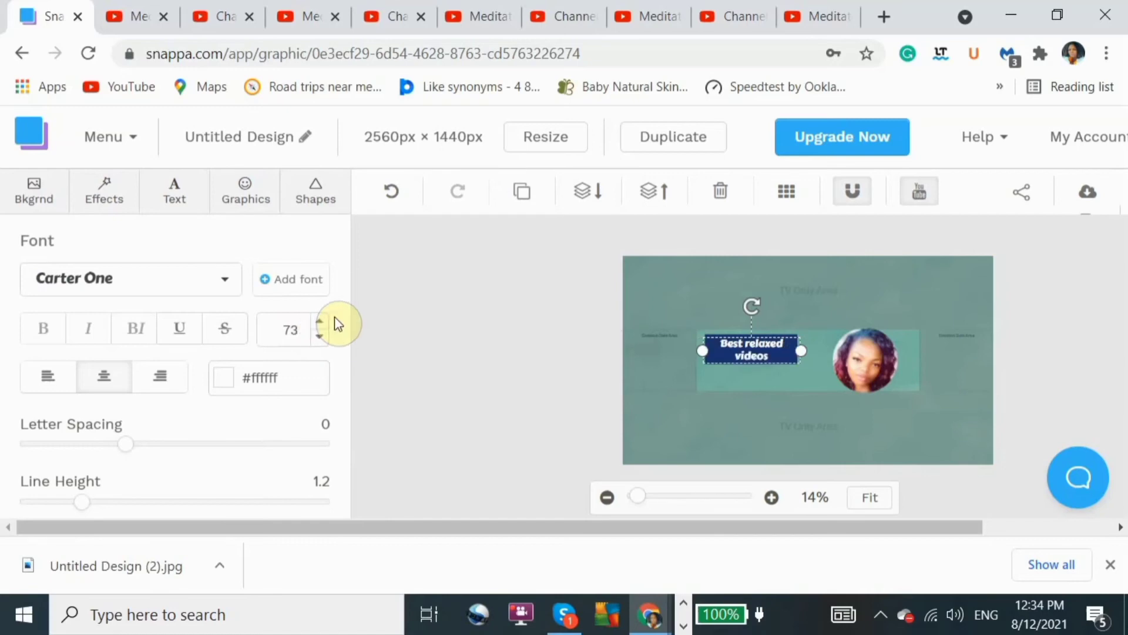
pyautogui.click(452, 330)
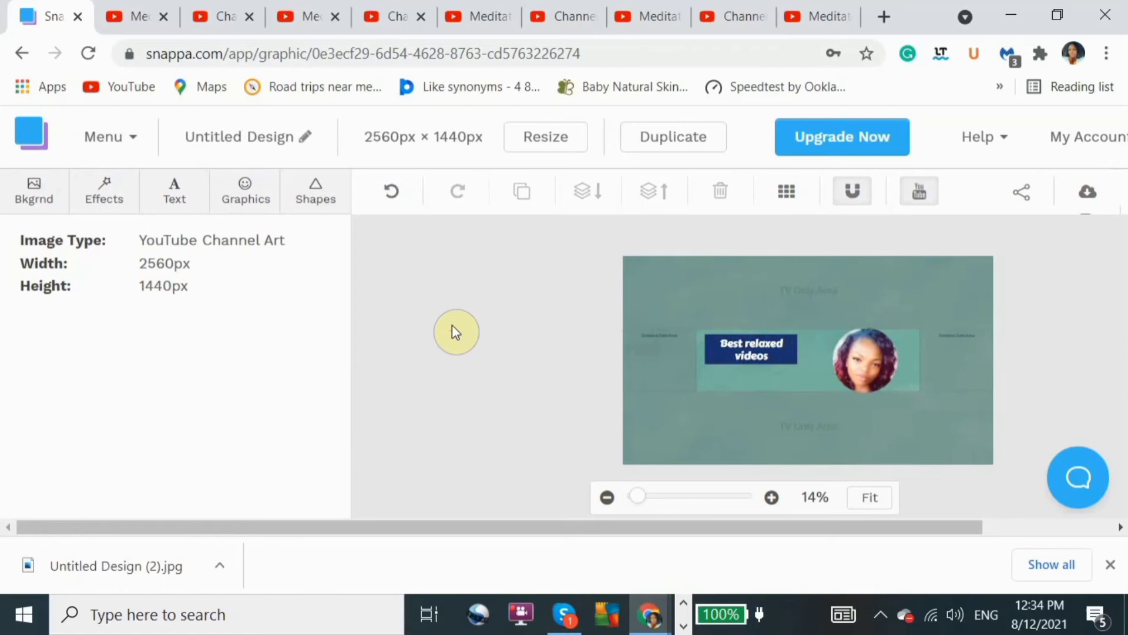
# - Add a solid rectangle, flatten it to about half its height and place it just below the blue title bar
pyautogui.click(312, 200)
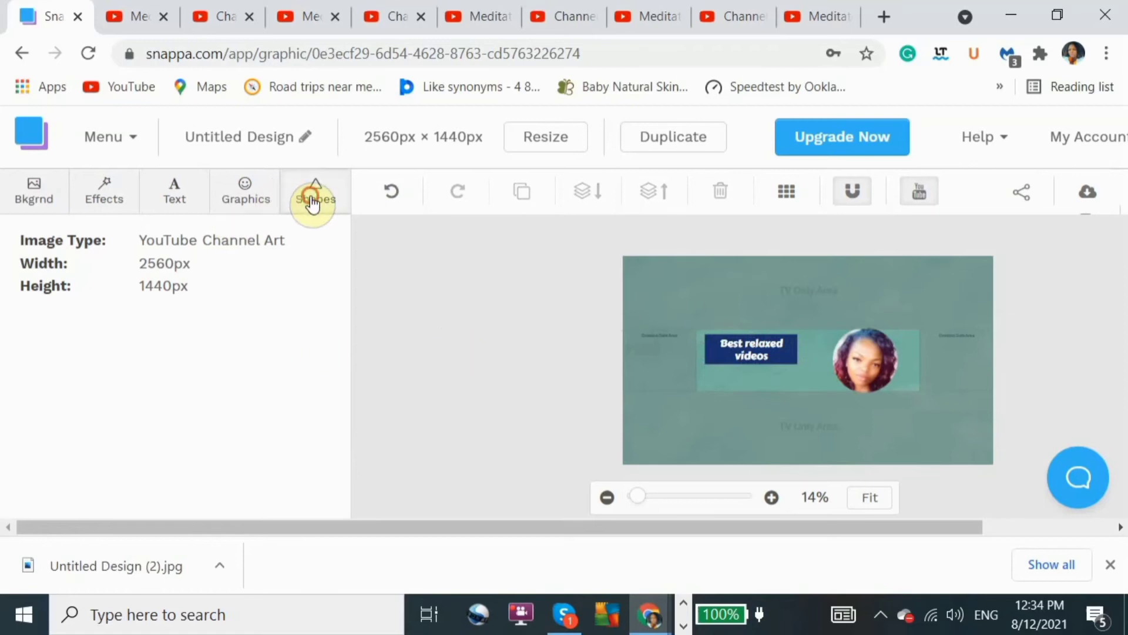
pyautogui.click(232, 281)
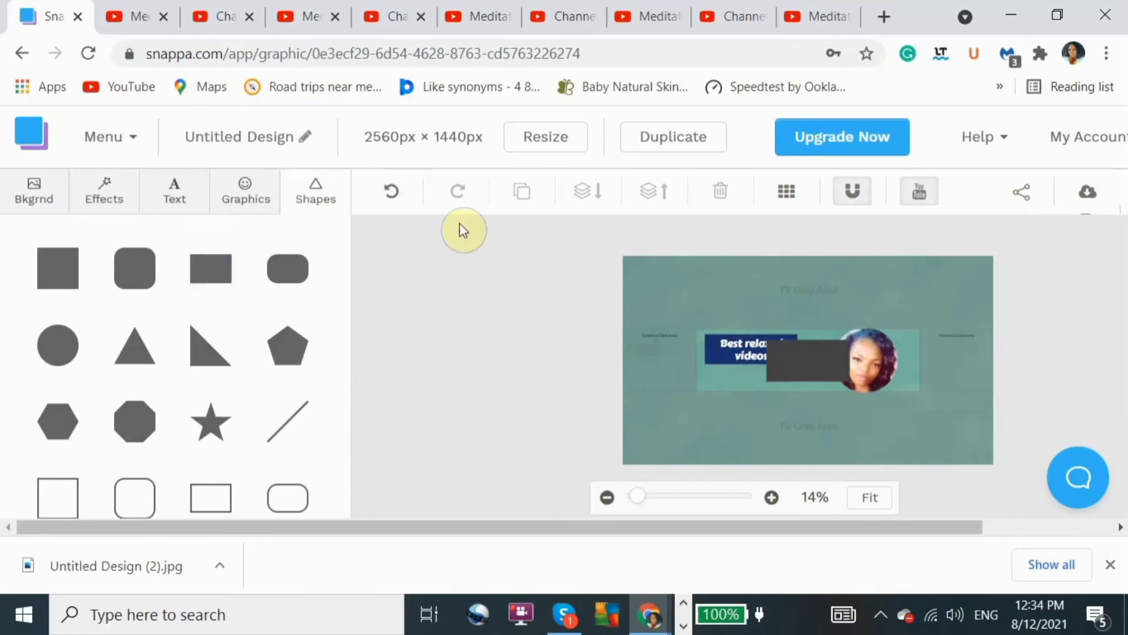
pyautogui.click(798, 362)
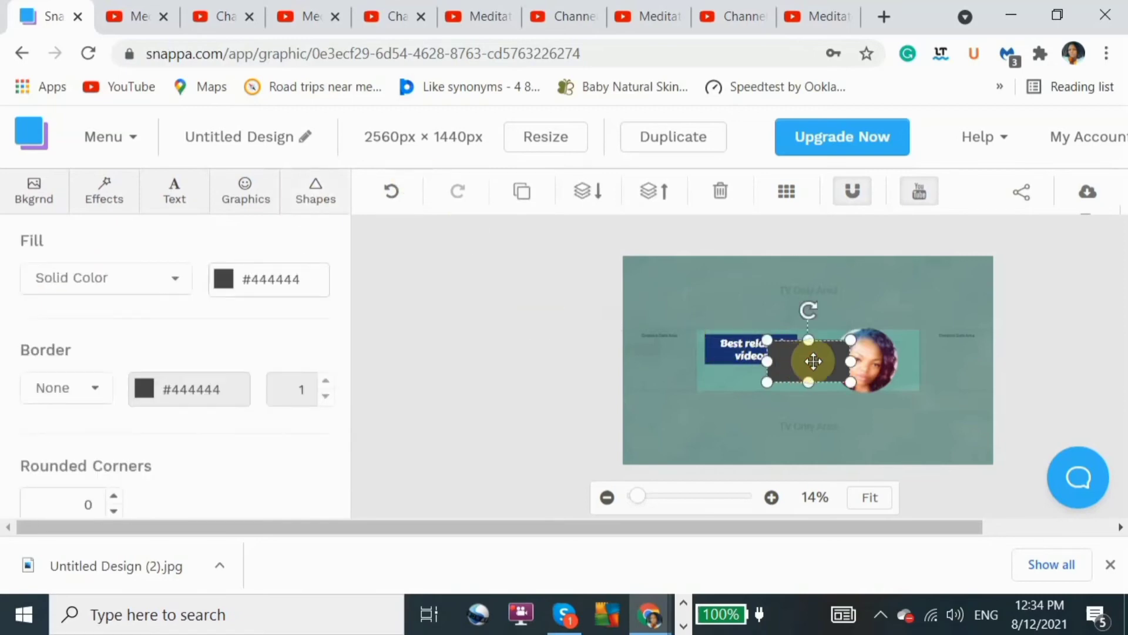
pyautogui.moveTo(808, 340); pyautogui.dragTo(751, 374)
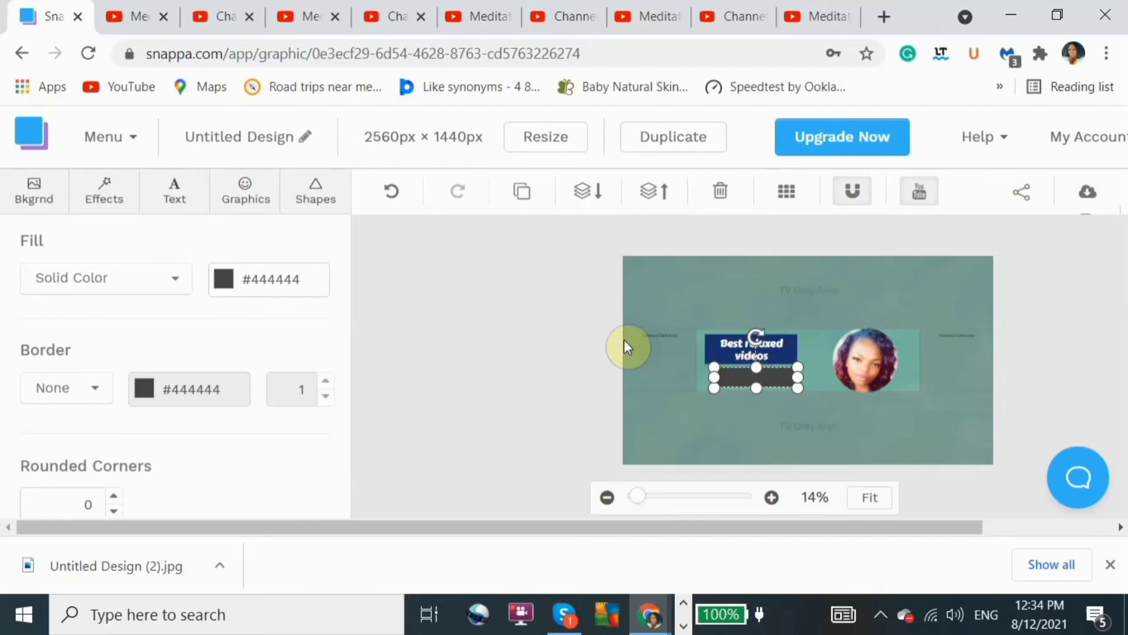
# - Try custom green shades for the new rectangle's fill and settle on the bright blue #22ace3
pyautogui.click(231, 288)
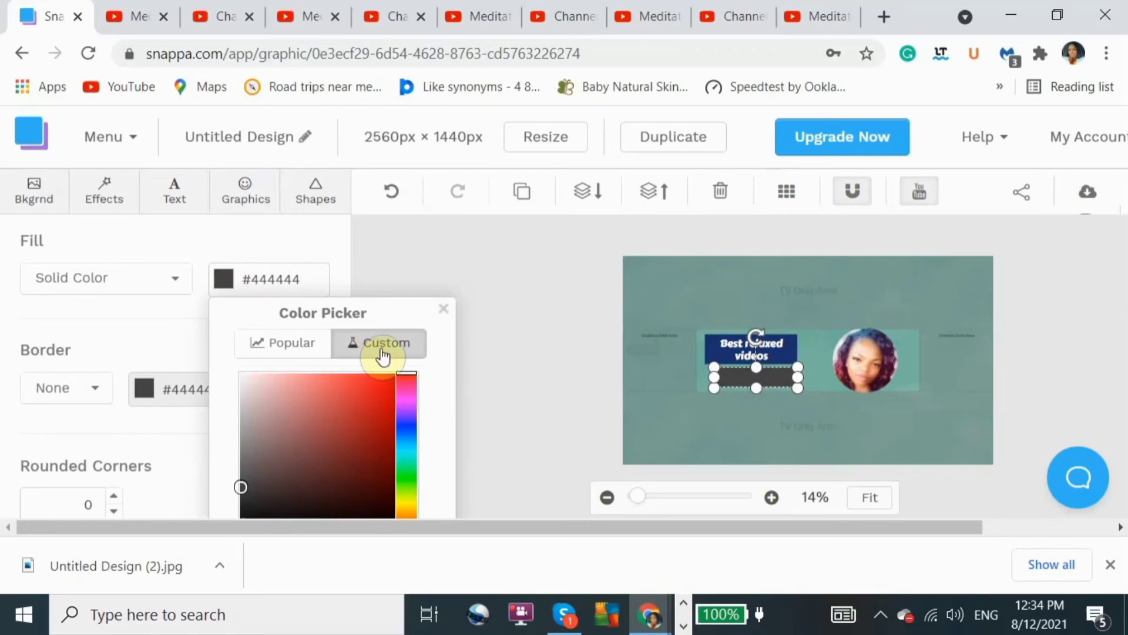
pyautogui.click(412, 419)
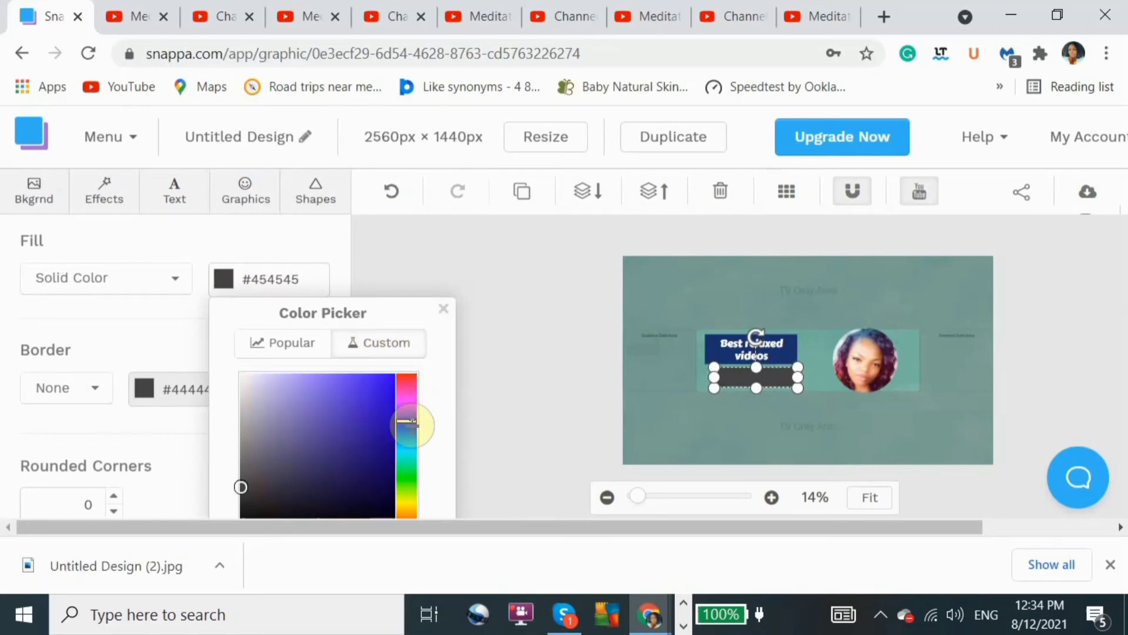
pyautogui.click(410, 449)
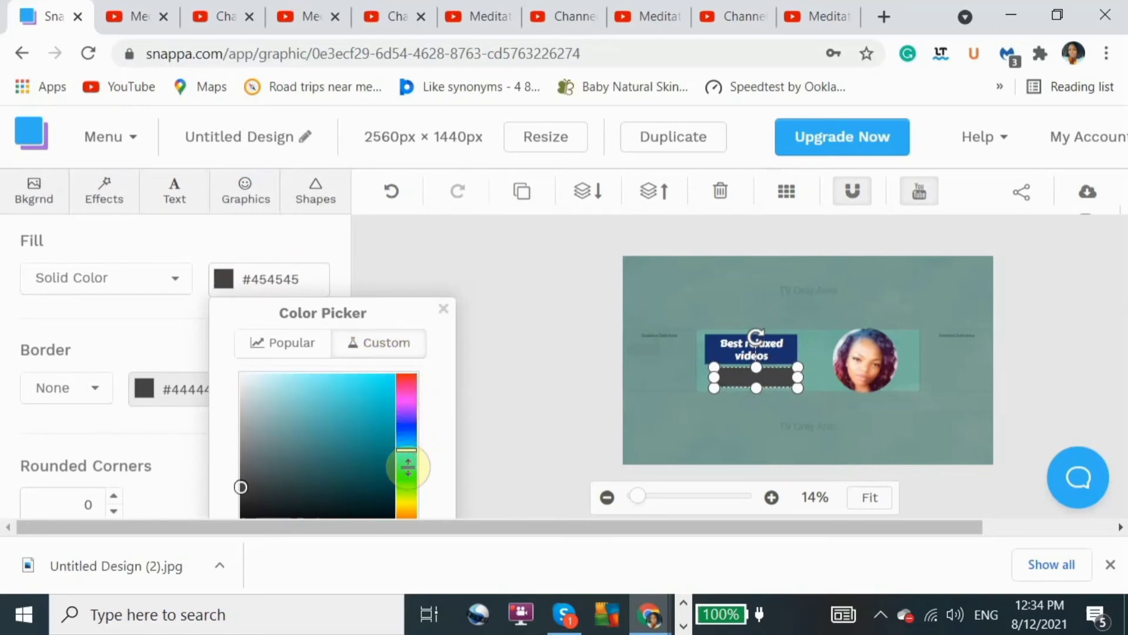
pyautogui.click(407, 473)
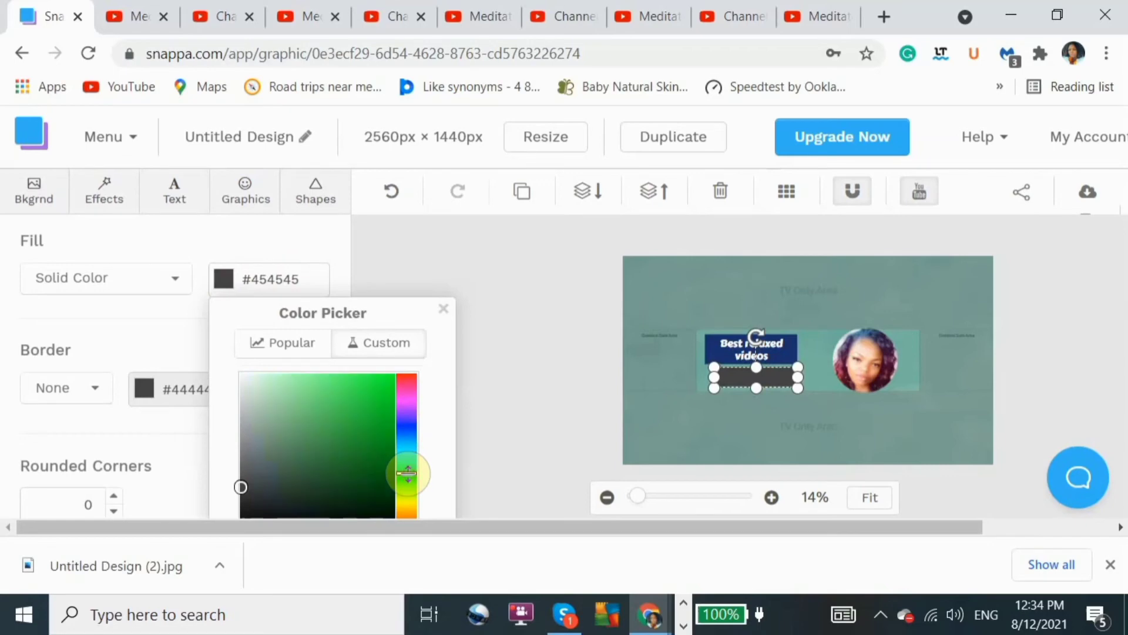
pyautogui.click(373, 456)
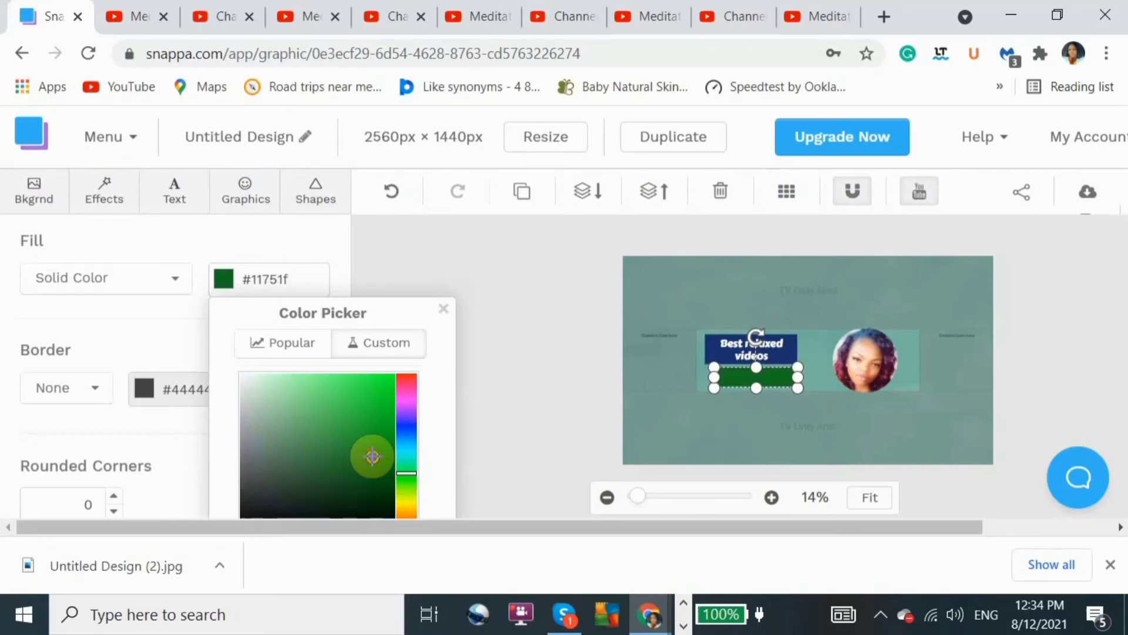
pyautogui.click(411, 495)
pyautogui.click(372, 415)
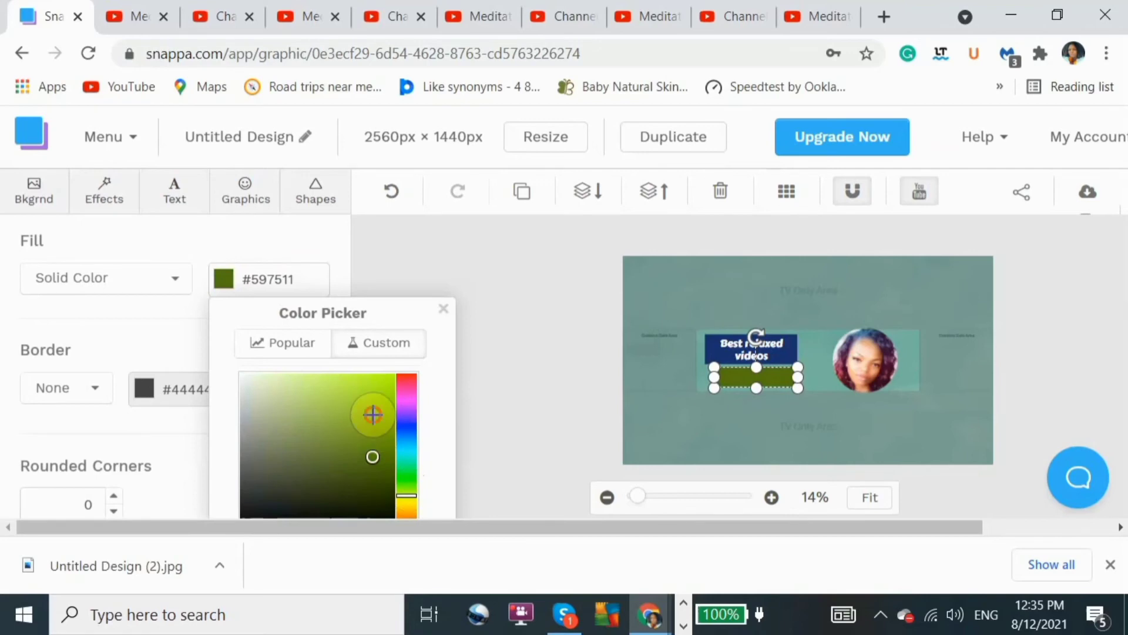
pyautogui.moveTo(373, 415); pyautogui.dragTo(372, 389)
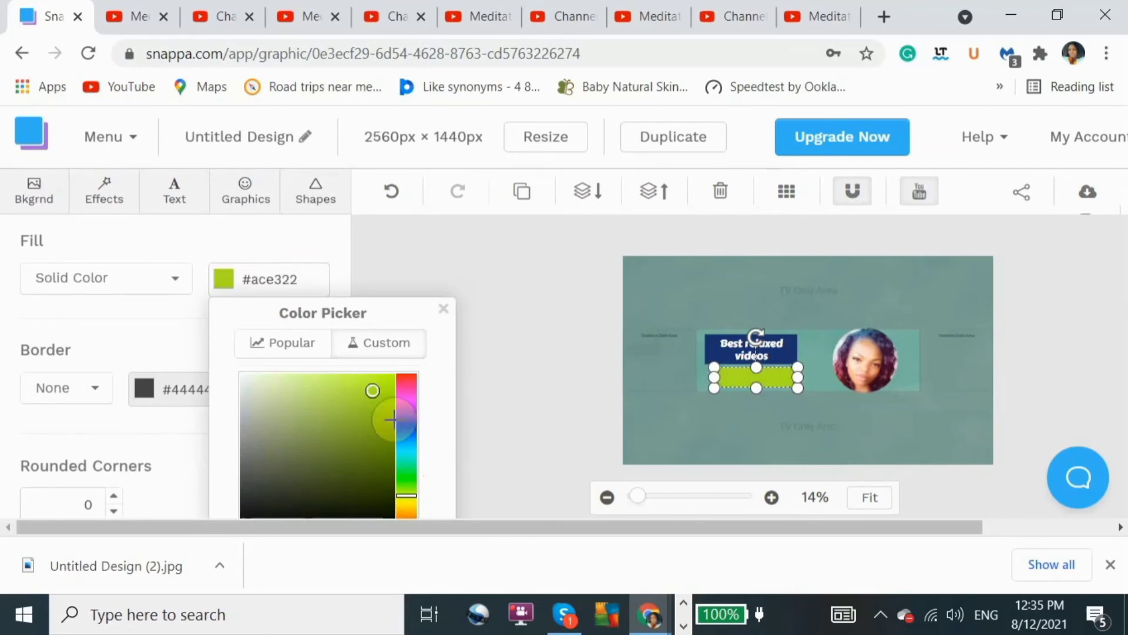
pyautogui.click(410, 445)
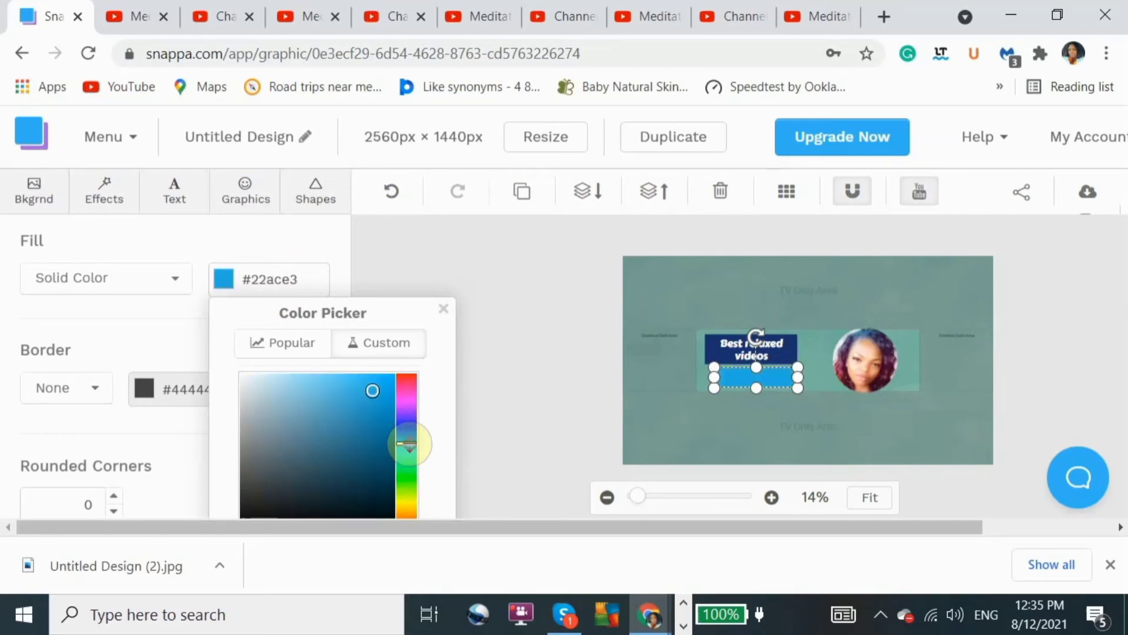
pyautogui.click(700, 291)
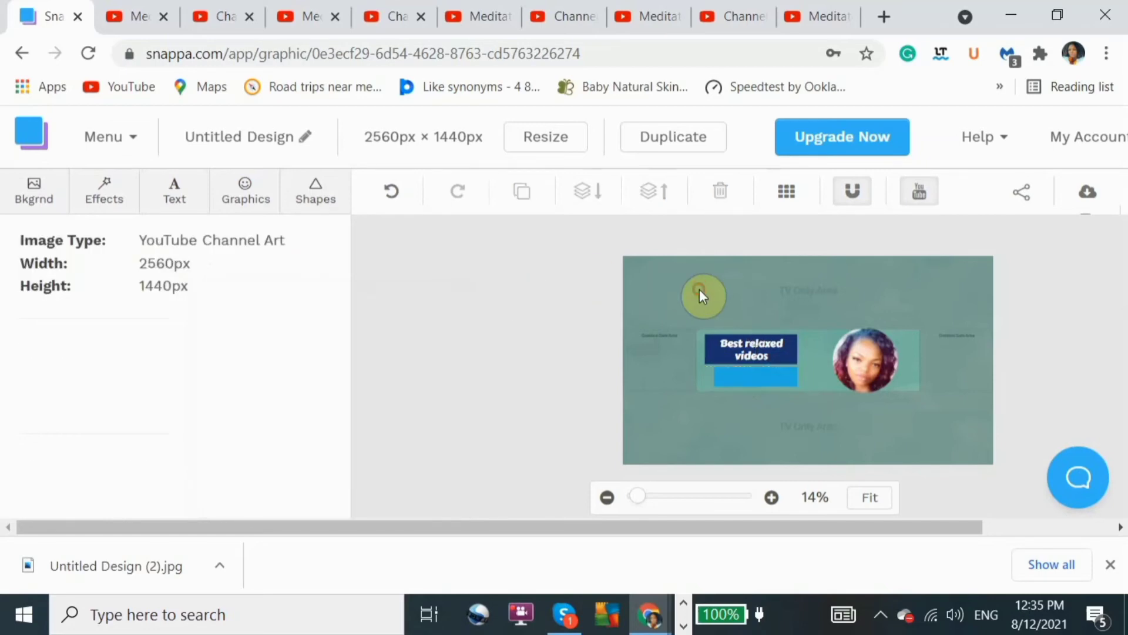
# - Add a heading text and place it over the bright blue bar below the title bar
pyautogui.click(754, 385)
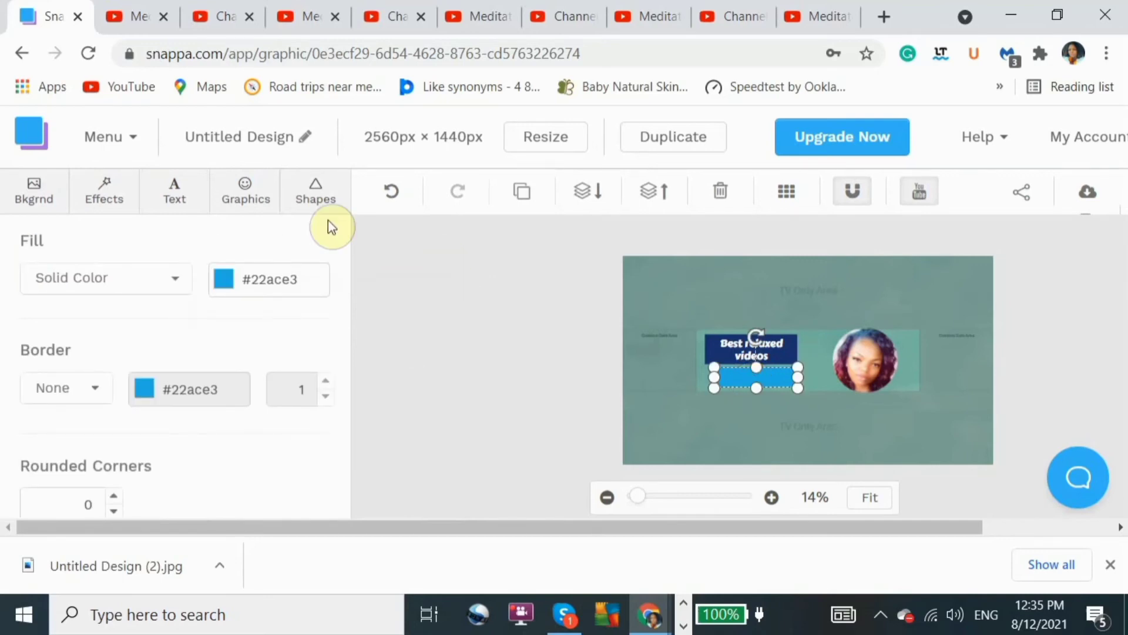
pyautogui.click(188, 194)
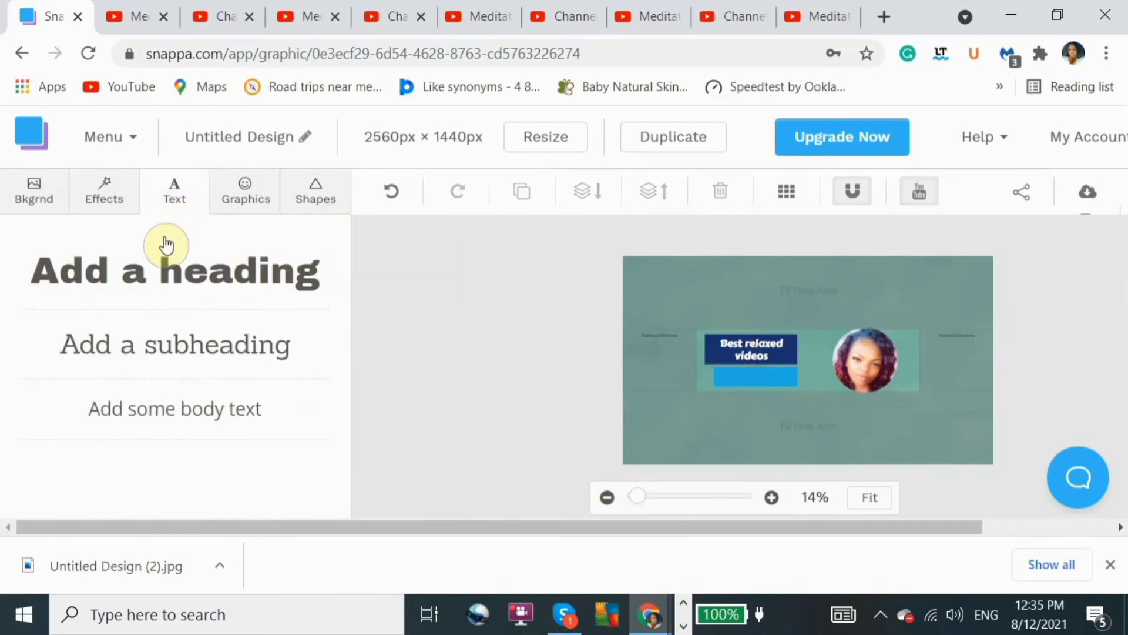
pyautogui.click(164, 271)
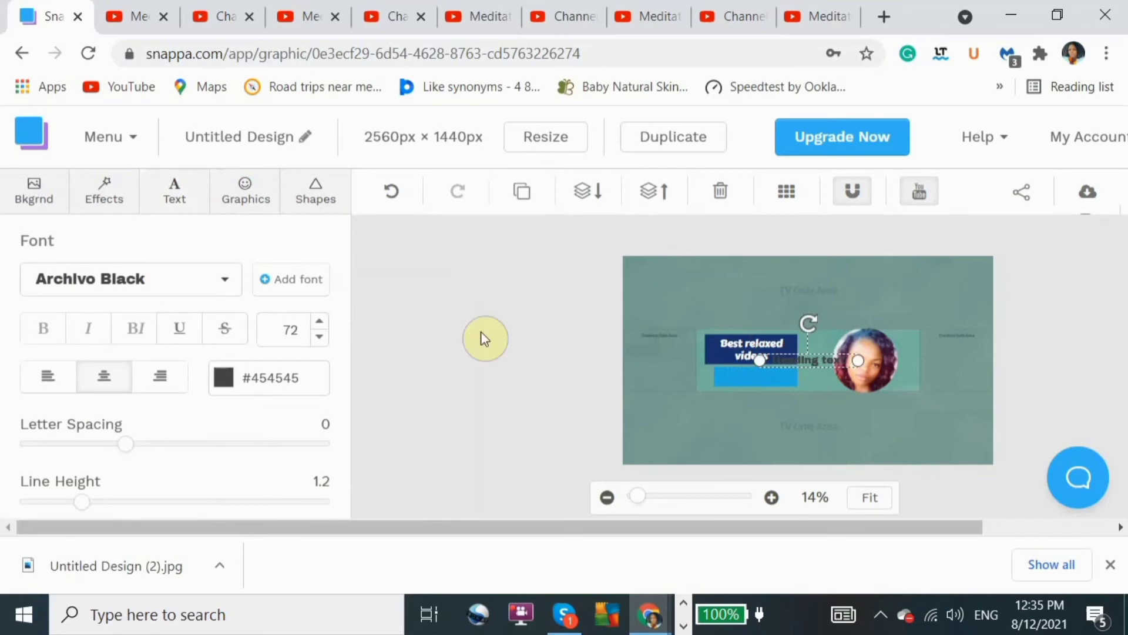
pyautogui.moveTo(794, 359); pyautogui.dragTo(747, 372)
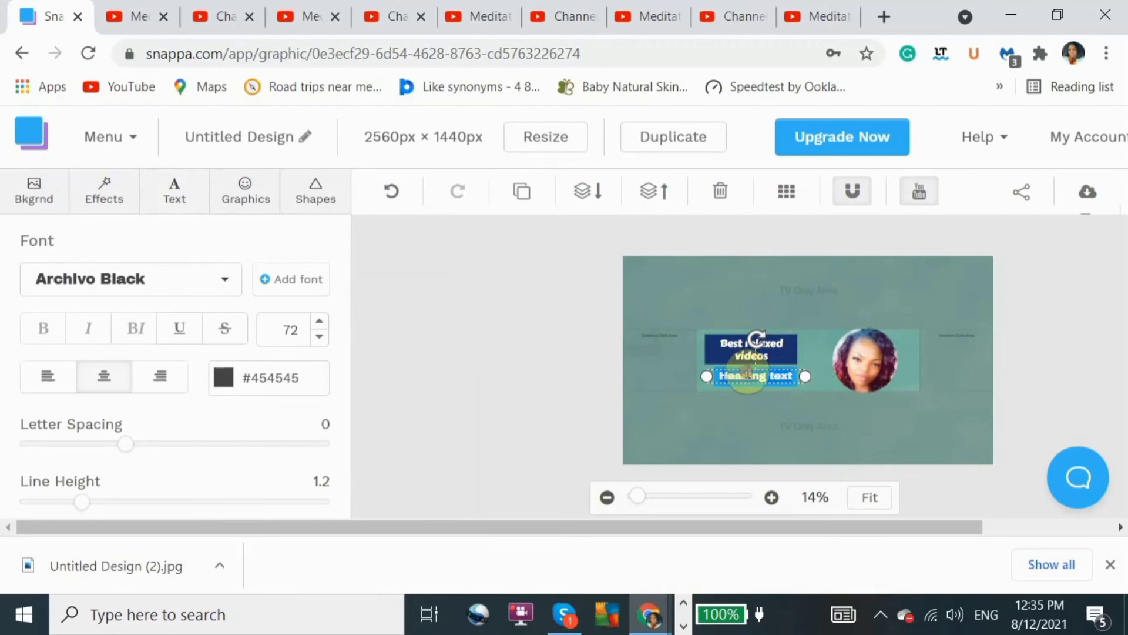
# - Replace the placeholder in the new heading with the text "Weekly videos"
pyautogui.press('capslock')
pyautogui.doubleClick(749, 373)
pyautogui.press('capslock')
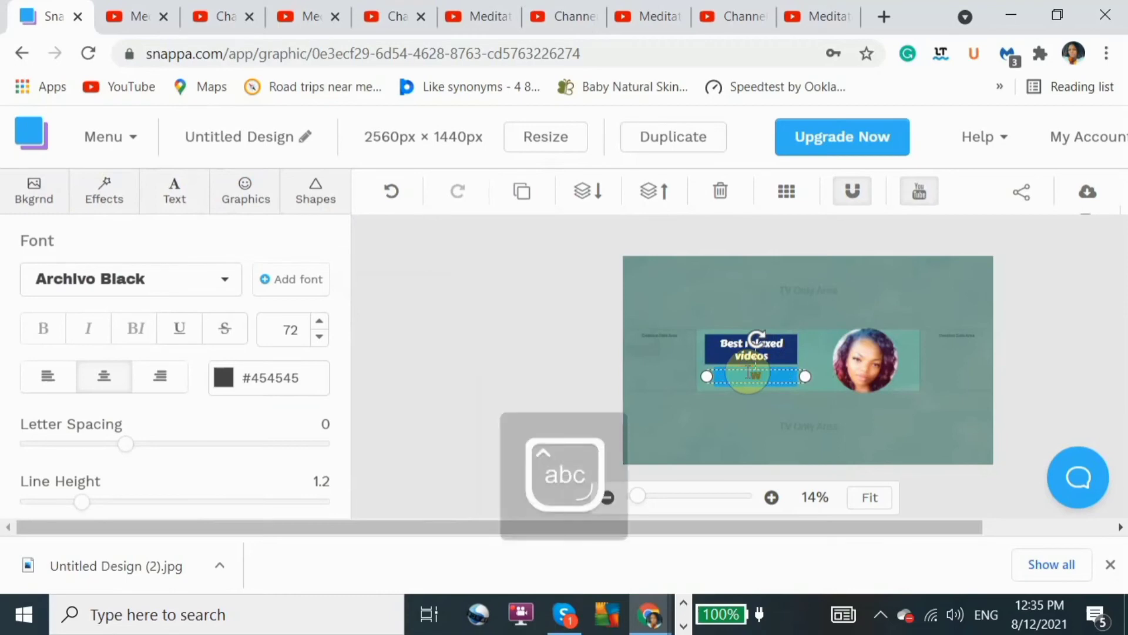
pyautogui.write('Wee')
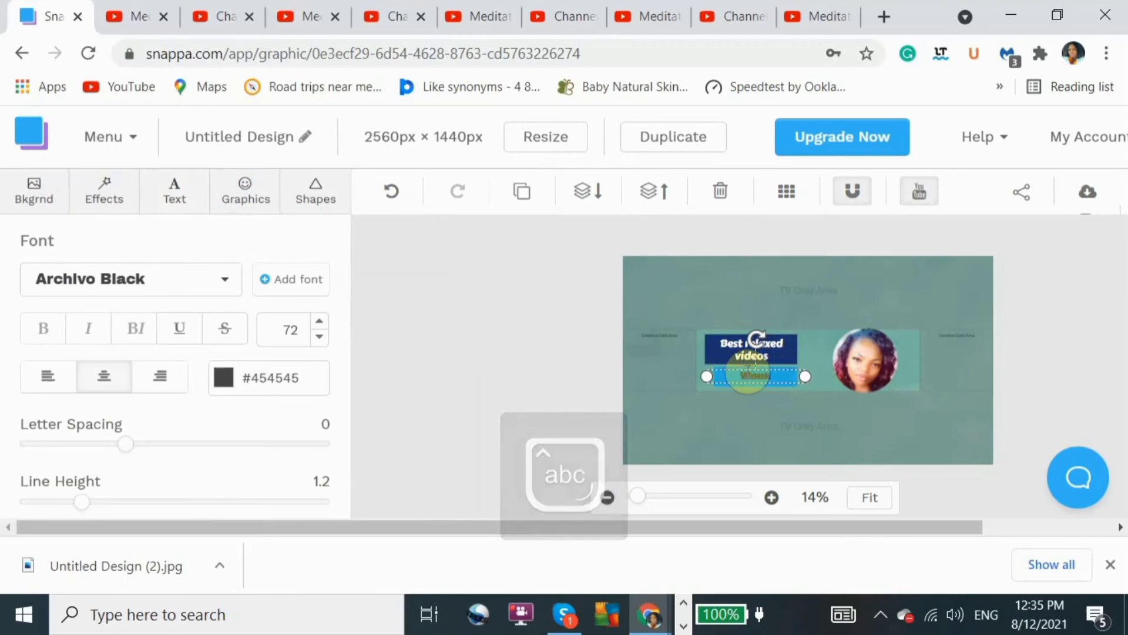
pyautogui.write('kly Videos')
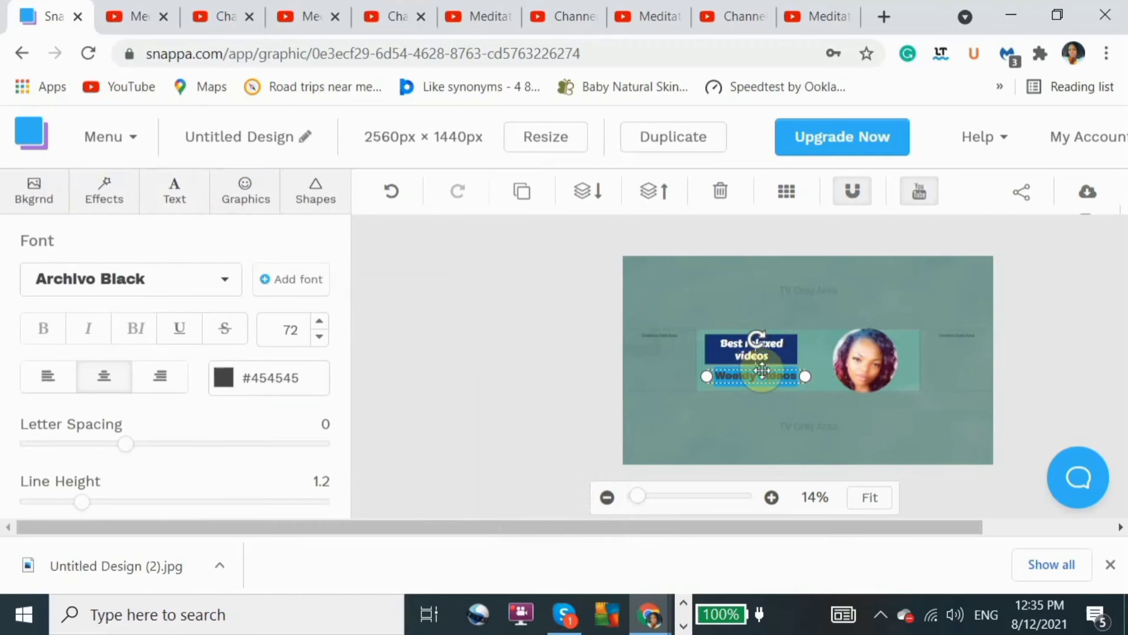
pyautogui.click(827, 354)
# - Reduce the "Weekly videos" text's font size to 67
pyautogui.click(756, 377)
pyautogui.click(320, 338)
pyautogui.click(321, 337)
pyautogui.click(320, 337)
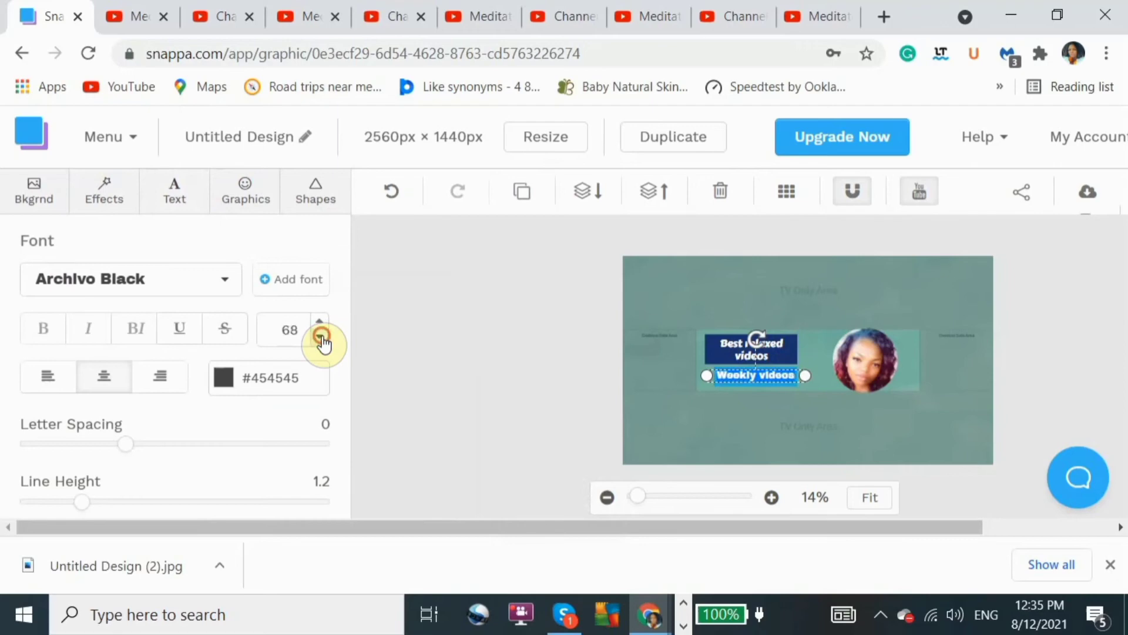
pyautogui.click(321, 337)
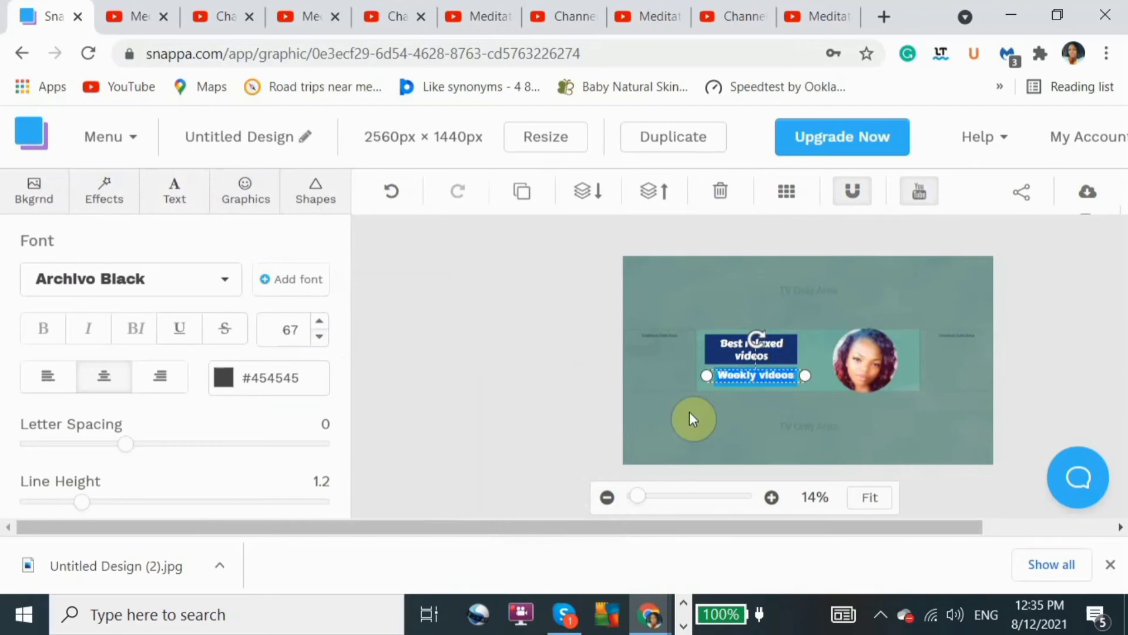
pyautogui.click(690, 412)
# - Shift the "Weekly videos" text slightly so it sits centred on the bright blue bar
pyautogui.click(754, 375)
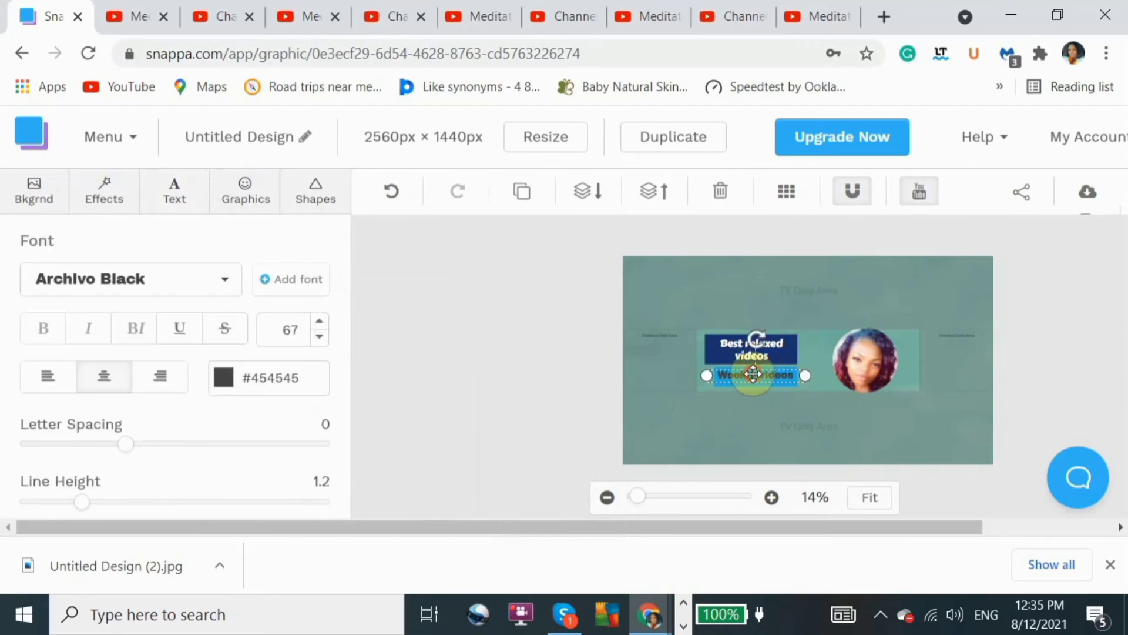
pyautogui.moveTo(753, 374); pyautogui.dragTo(749, 376)
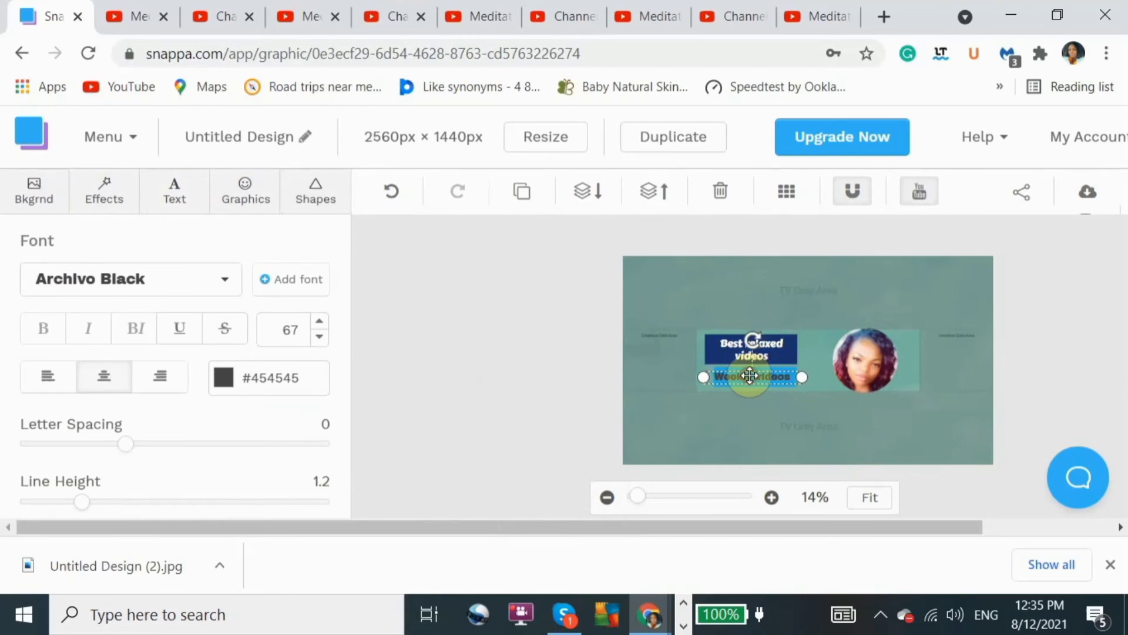
pyautogui.click(677, 397)
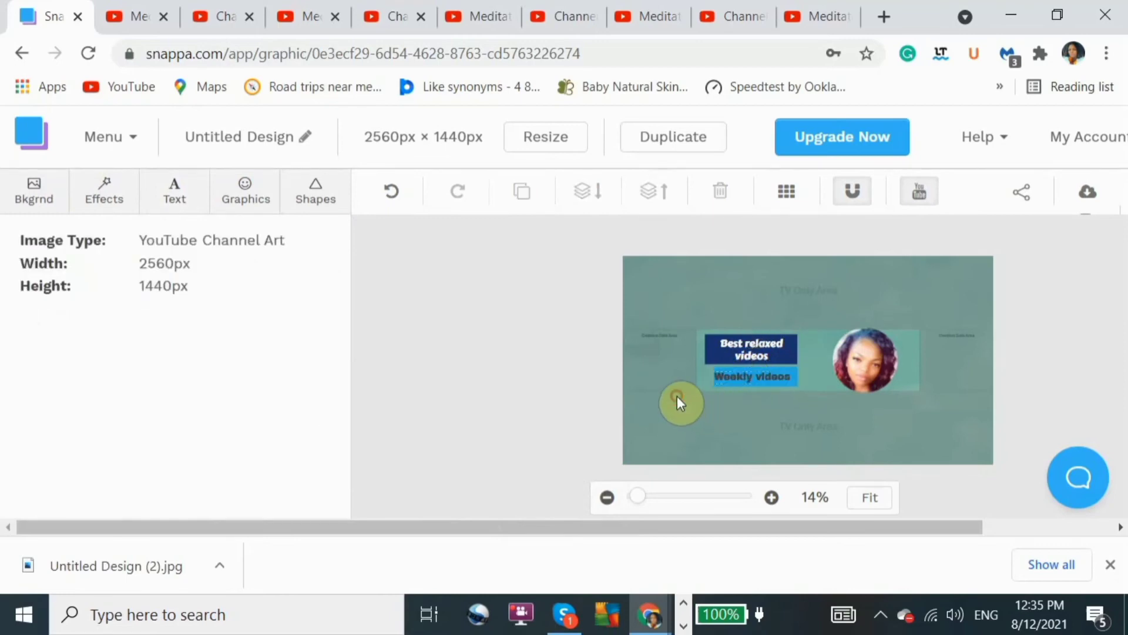
pyautogui.click(727, 378)
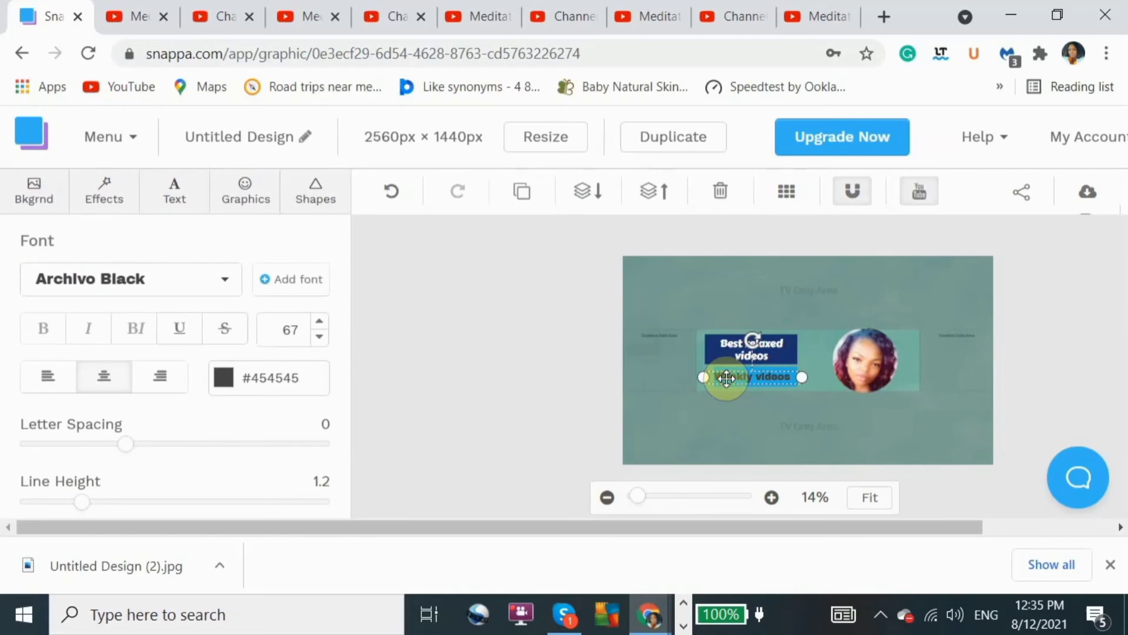
pyautogui.click(556, 385)
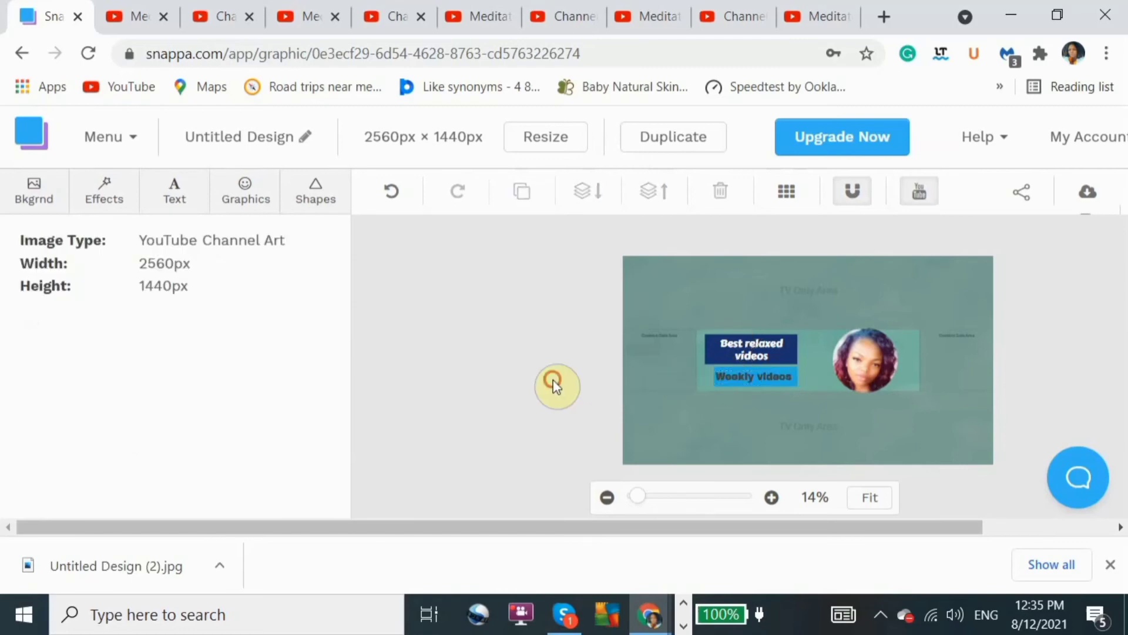
# - Try the Carter One font on the "Weekly videos" text
pyautogui.click(736, 374)
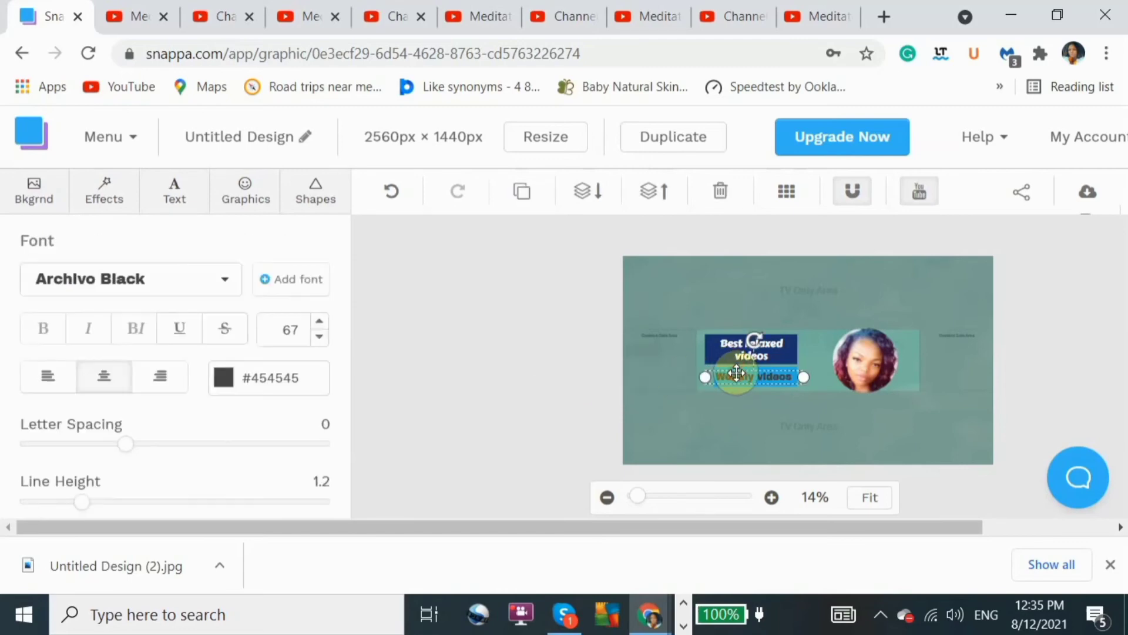
pyautogui.click(219, 279)
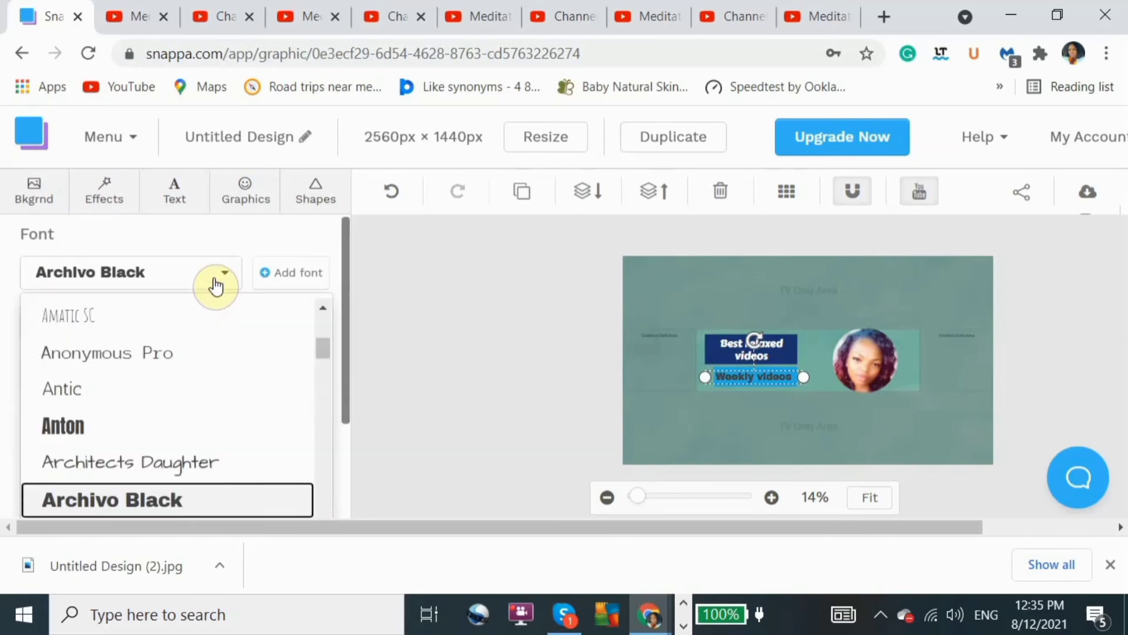
pyautogui.scroll(-2, 327, 354)
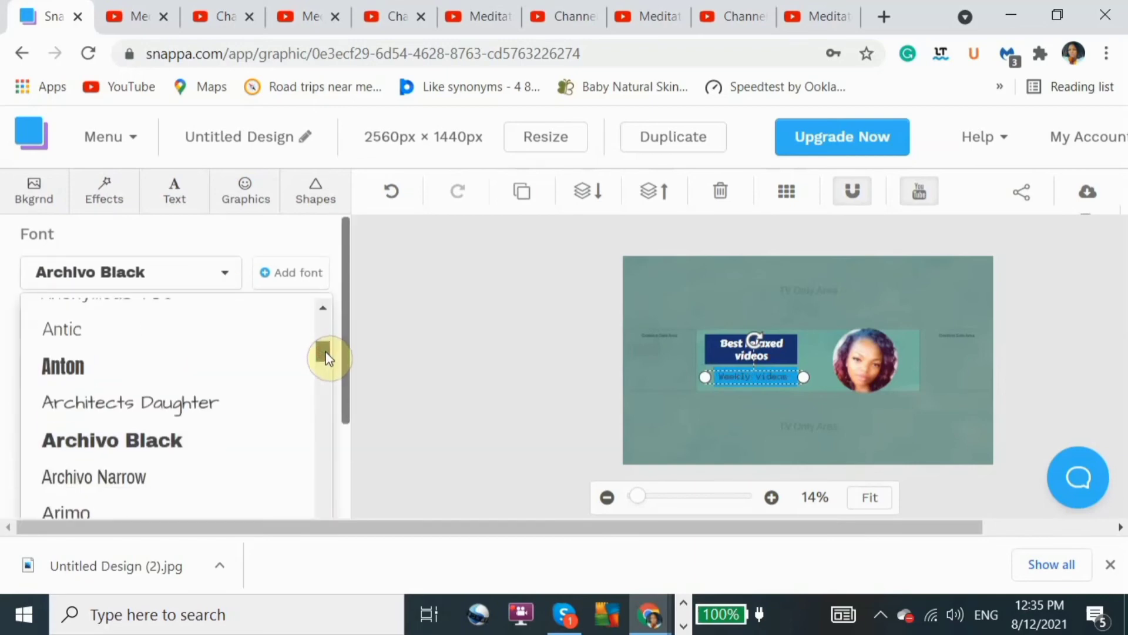
pyautogui.moveTo(326, 354); pyautogui.dragTo(329, 374)
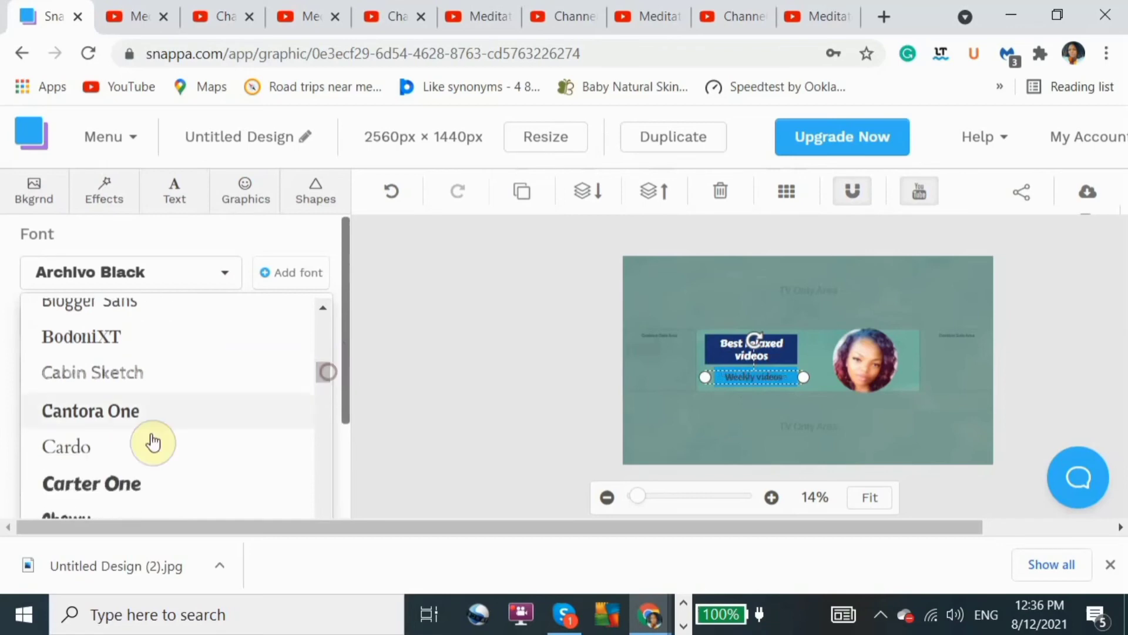
pyautogui.click(134, 483)
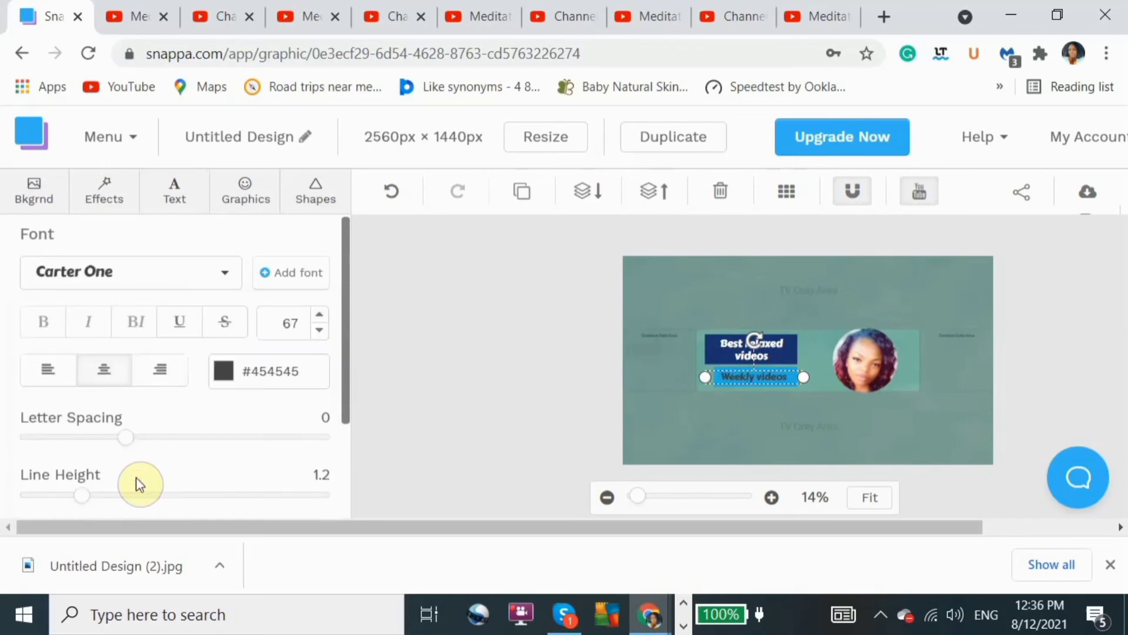
# - Set the "Weekly videos" text's font to Abril Fatface
pyautogui.click(92, 272)
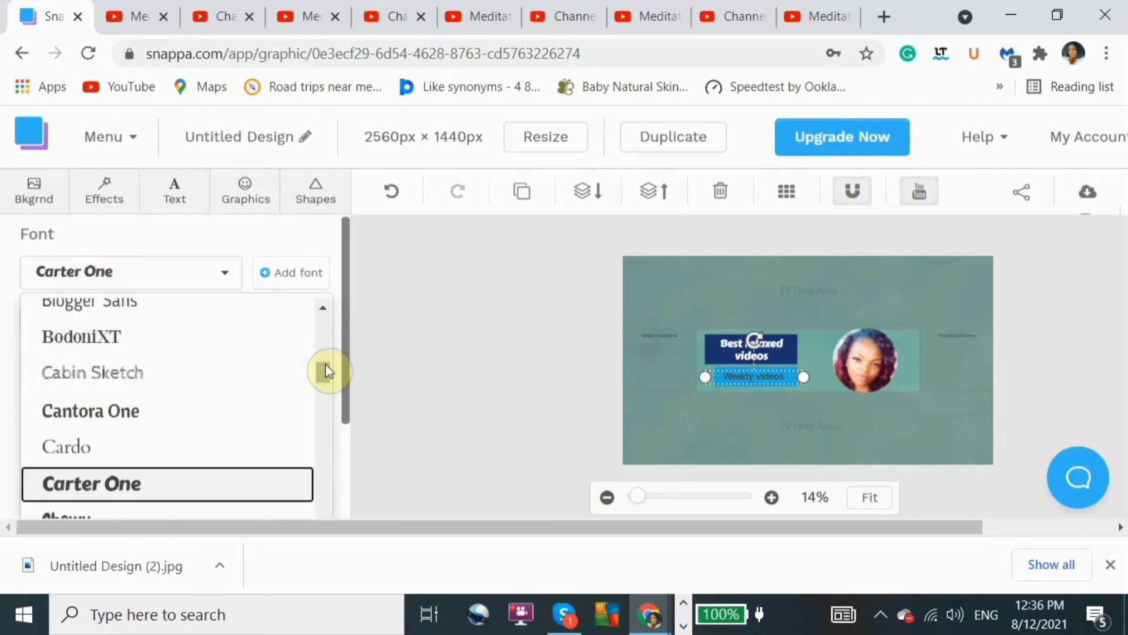
pyautogui.moveTo(323, 370); pyautogui.dragTo(311, 315)
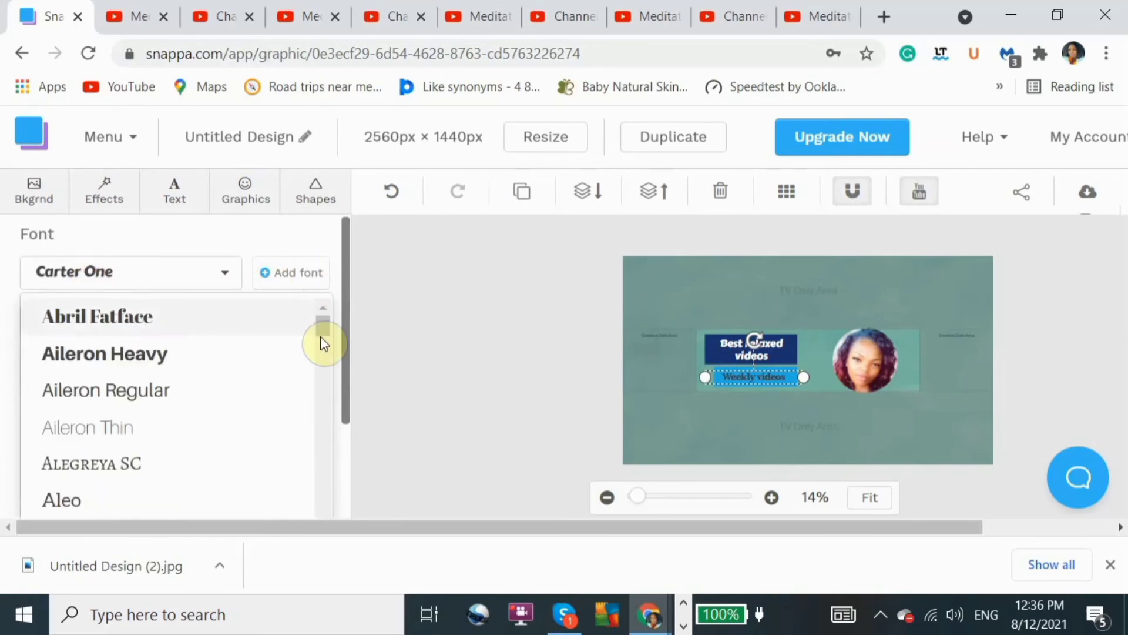
pyautogui.click(221, 320)
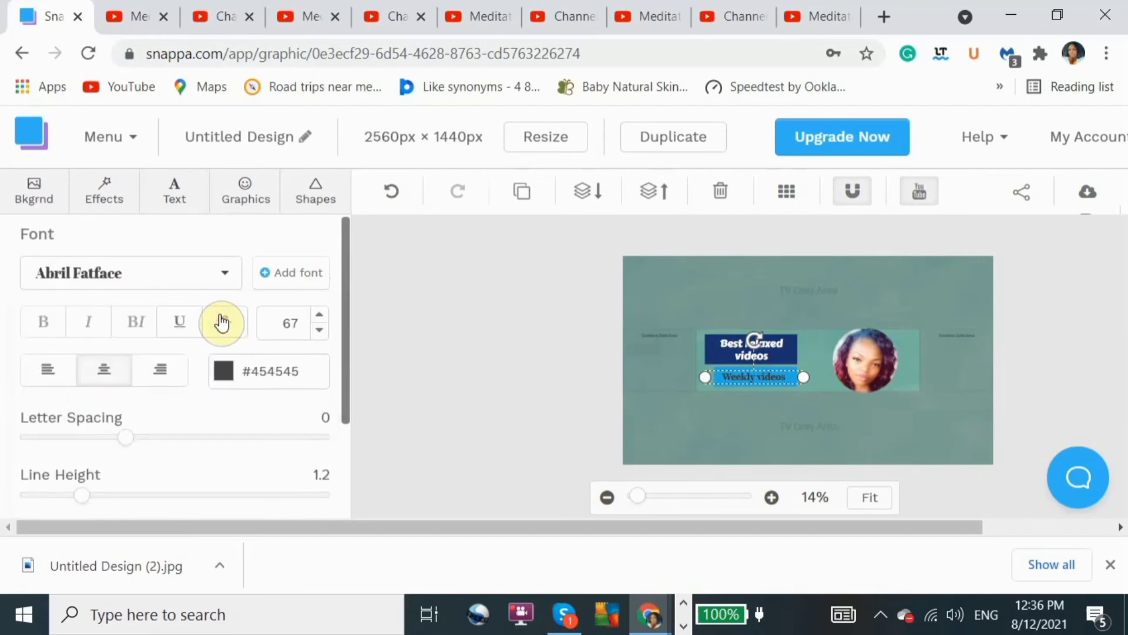
# - Colour the "Weekly videos" text red with the custom shade #e82e2e
pyautogui.click(230, 379)
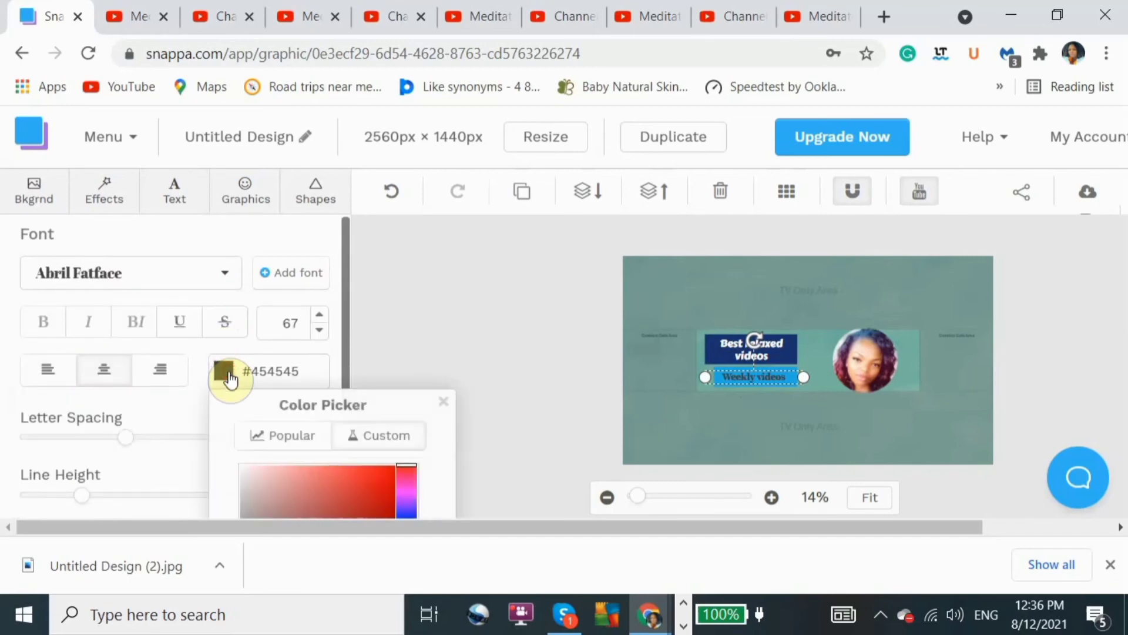
pyautogui.click(364, 479)
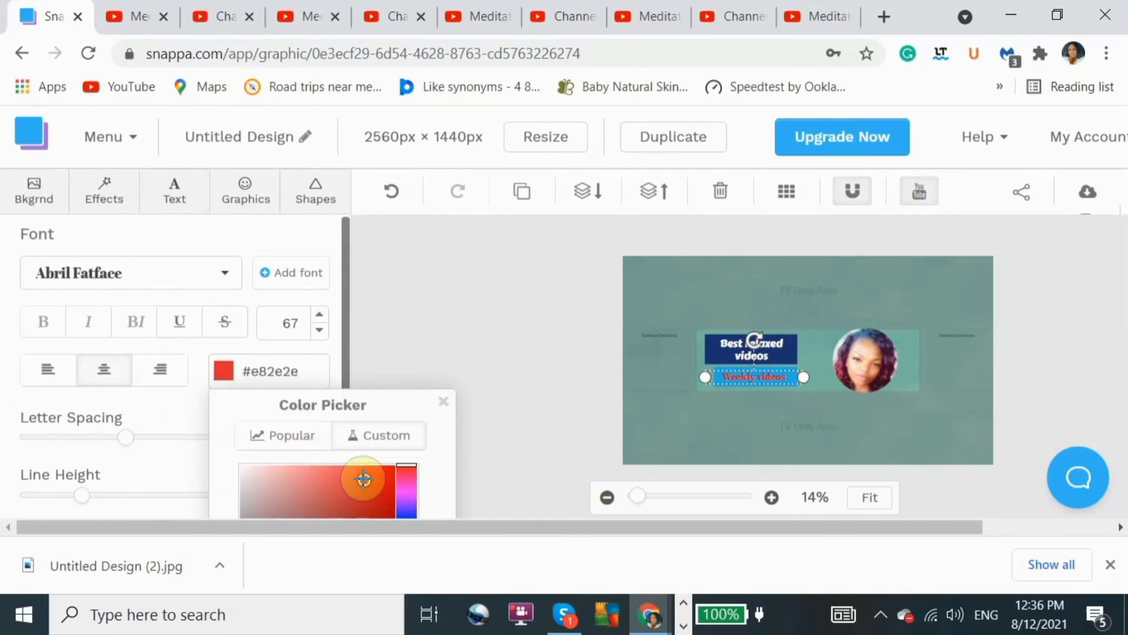
pyautogui.click(499, 342)
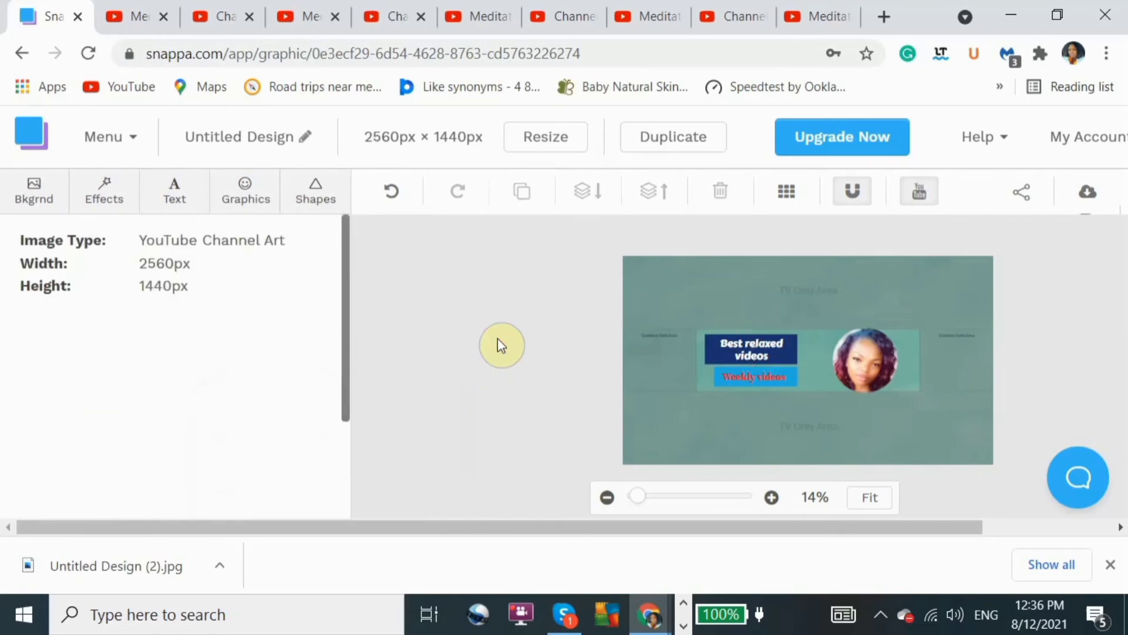
# - Send the bright blue bar one layer back and slightly enlarge the "Weekly videos" text on it
pyautogui.click(721, 382)
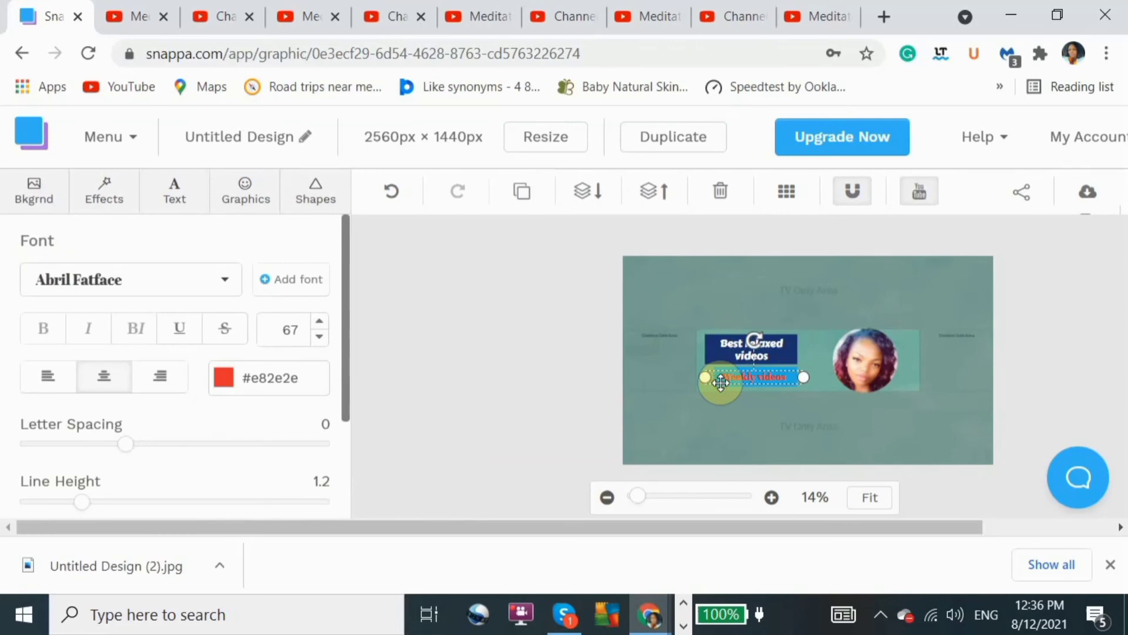
pyautogui.click(728, 368)
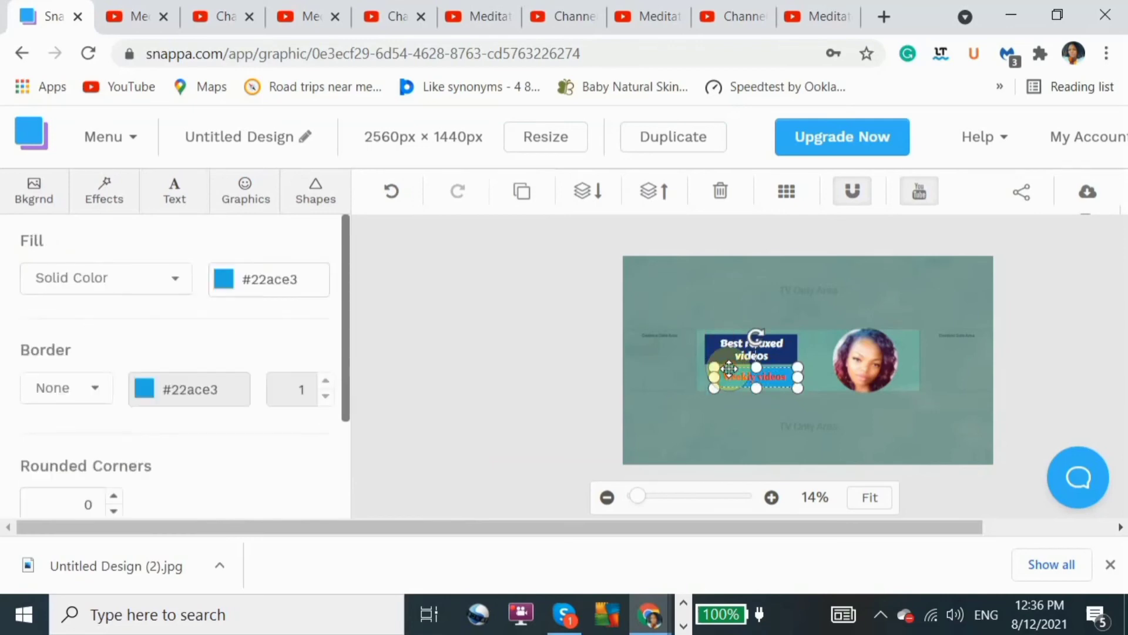
pyautogui.click(604, 201)
pyautogui.click(549, 336)
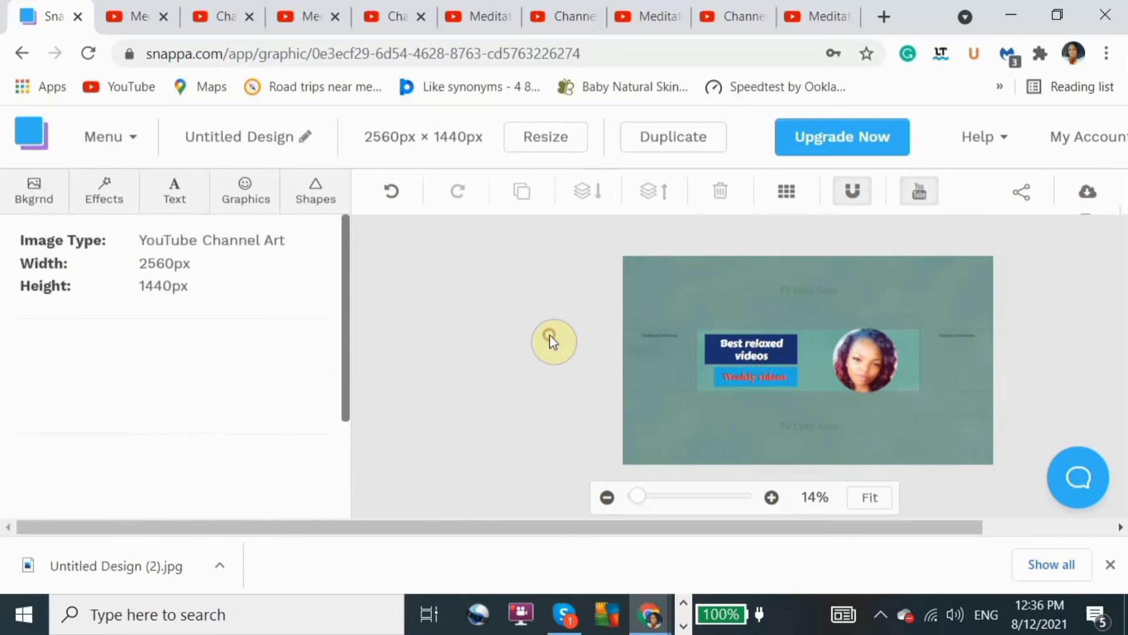
pyautogui.click(720, 374)
pyautogui.click(610, 329)
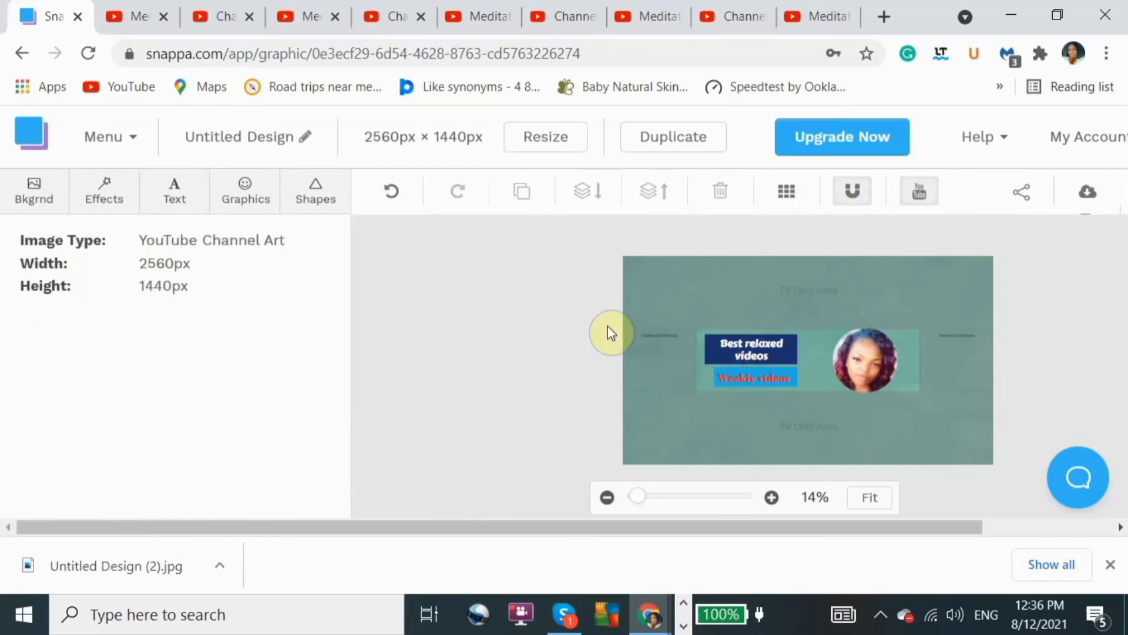
# - Preview the banner without the YouTube safe zone overlay, leaving the overlay switched on
pyautogui.click(920, 194)
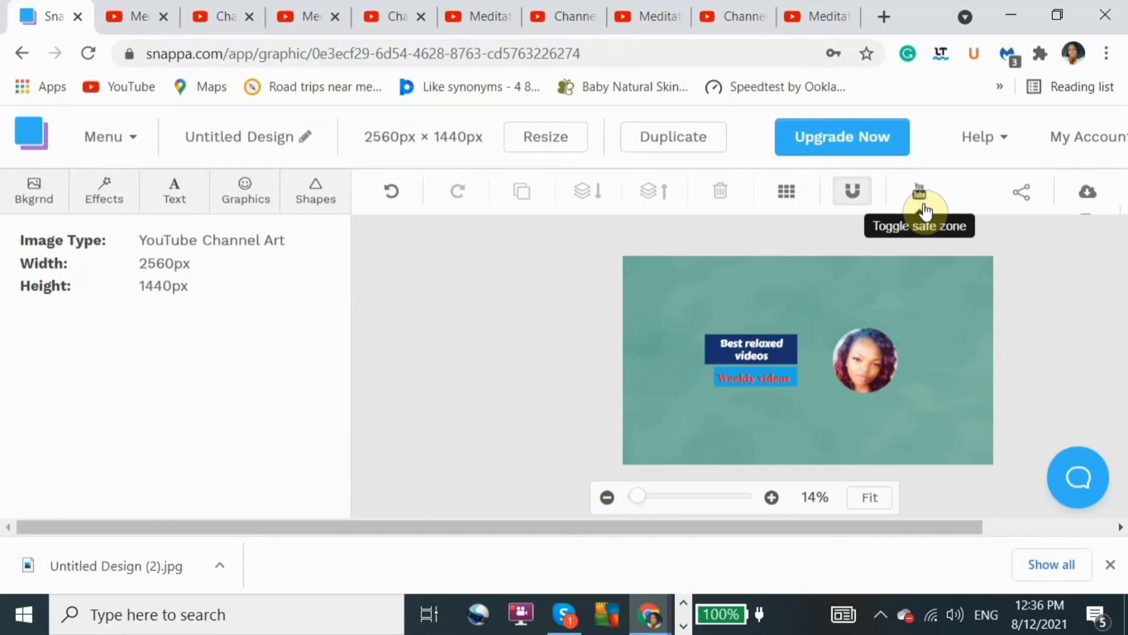
pyautogui.click(920, 194)
pyautogui.click(920, 194)
pyautogui.click(924, 207)
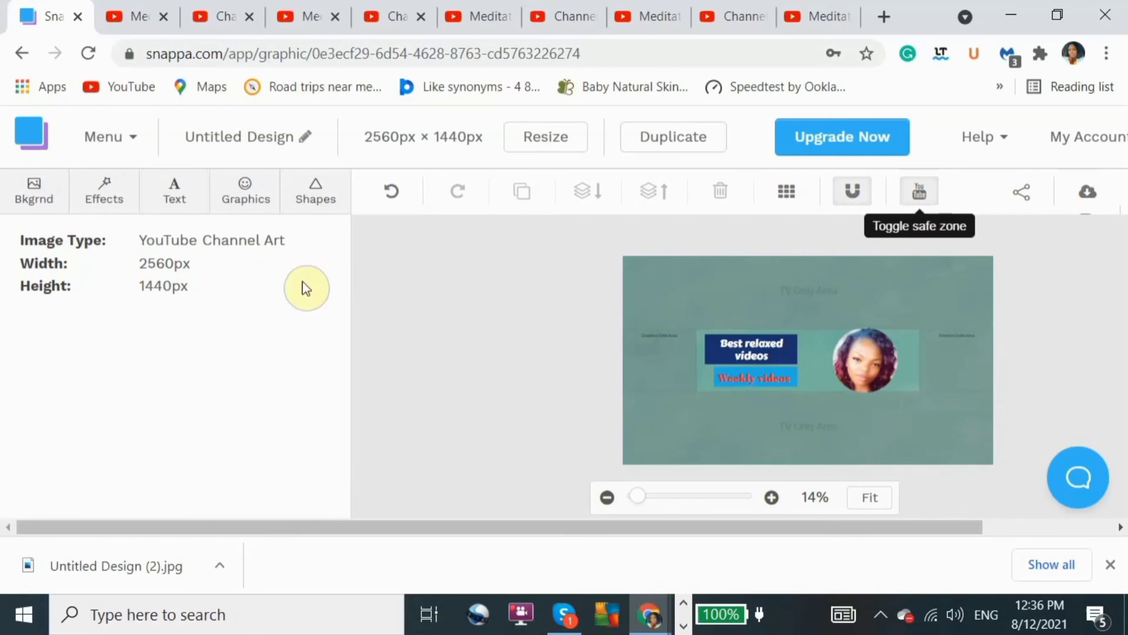
# - Search the graphics library's icons for "youtube"
pyautogui.click(256, 204)
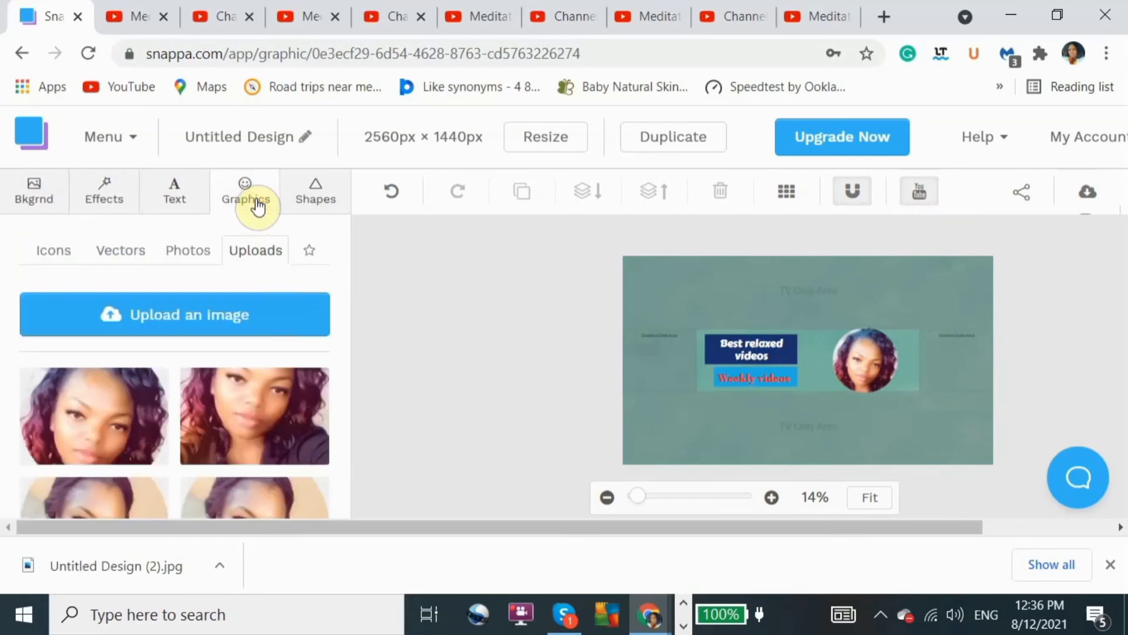
pyautogui.click(55, 249)
pyautogui.click(57, 297)
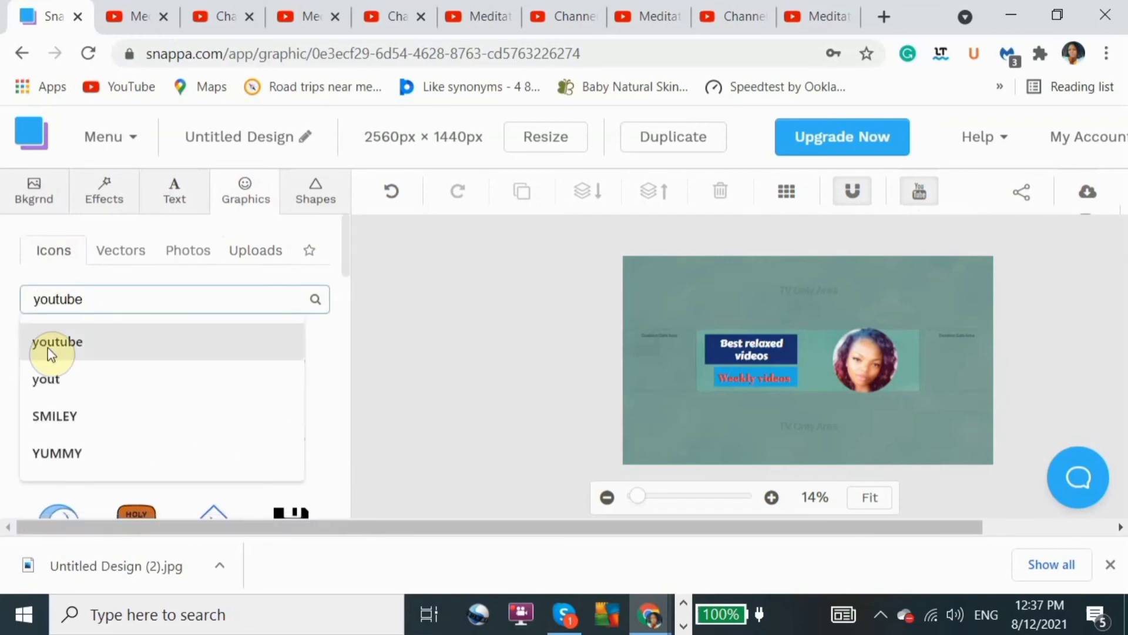
pyautogui.click(71, 349)
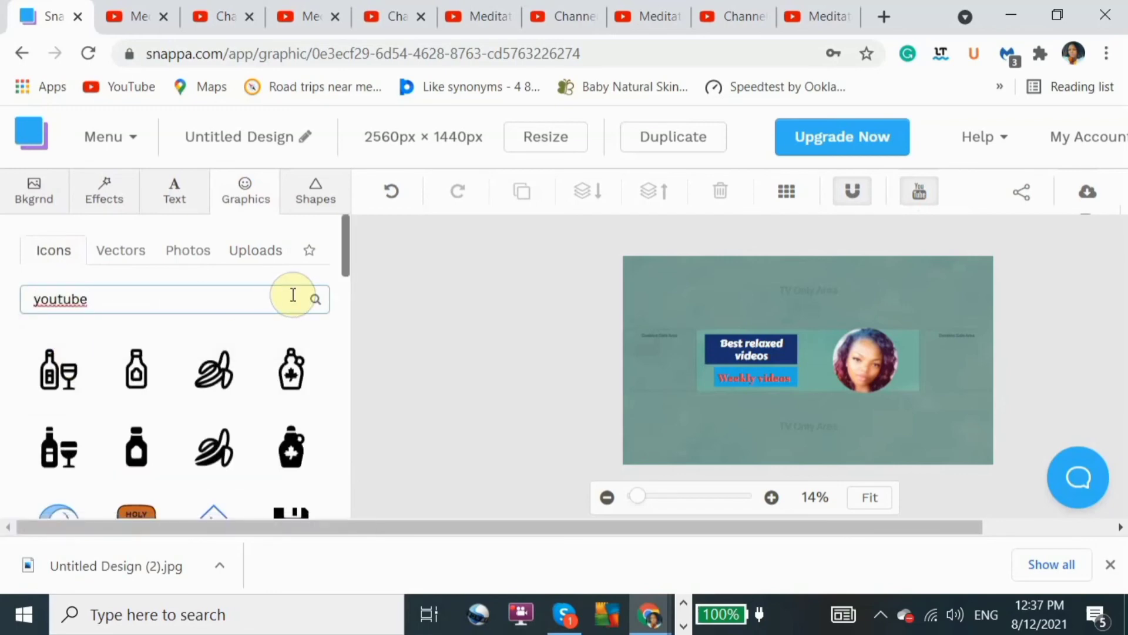
pyautogui.press('Return')
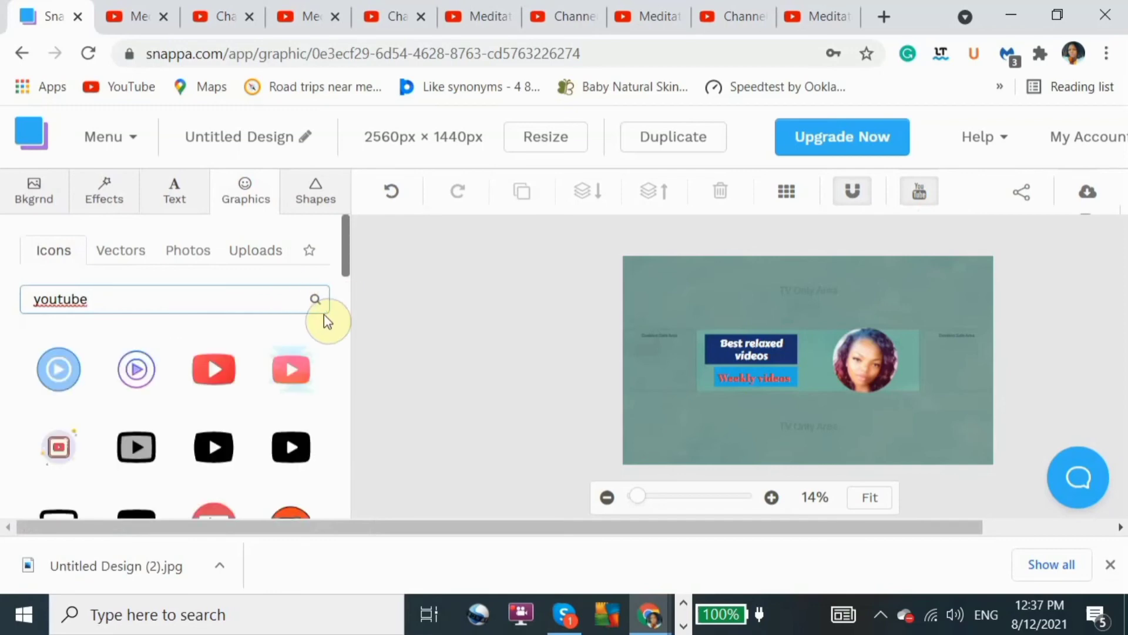
# - Add the solid red YouTube play icon, shrink it and place it at the start of the "Weekly videos" bar
pyautogui.moveTo(345, 263)
pyautogui.mouseDown()
pyautogui.moveTo(357, 299)
pyautogui.moveTo(346, 255)
pyautogui.mouseUp()
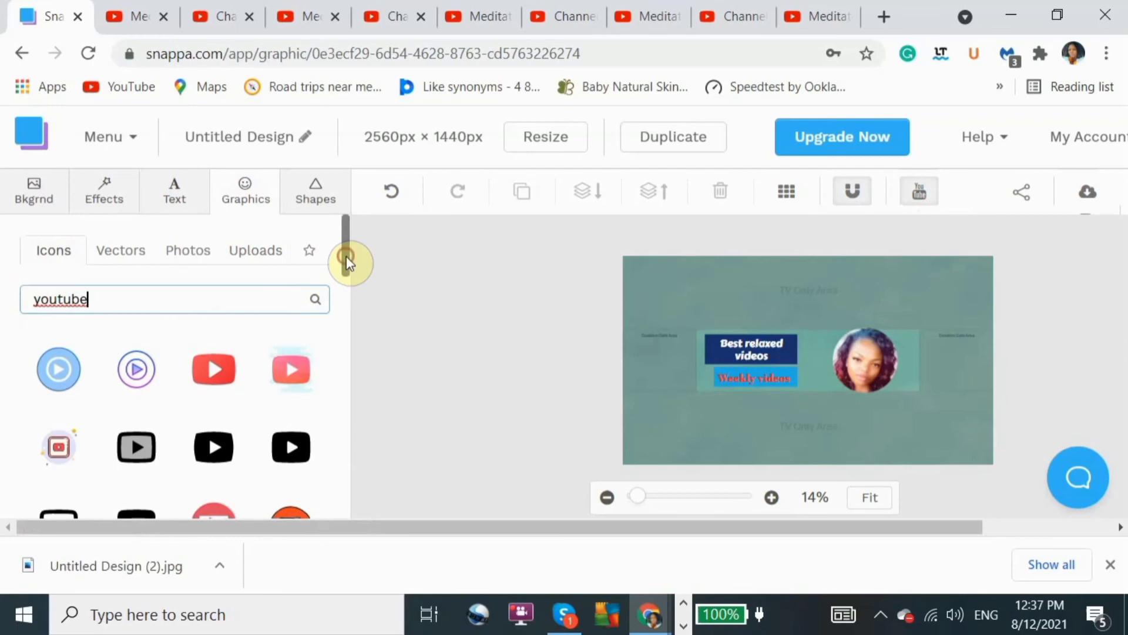
pyautogui.click(218, 387)
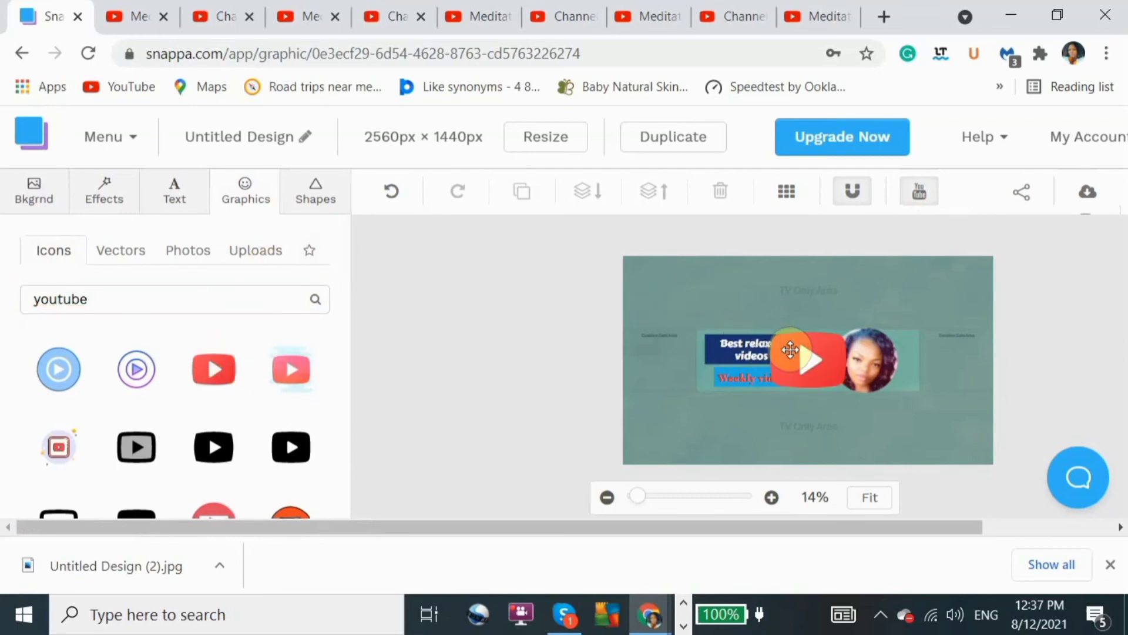
pyautogui.click(790, 350)
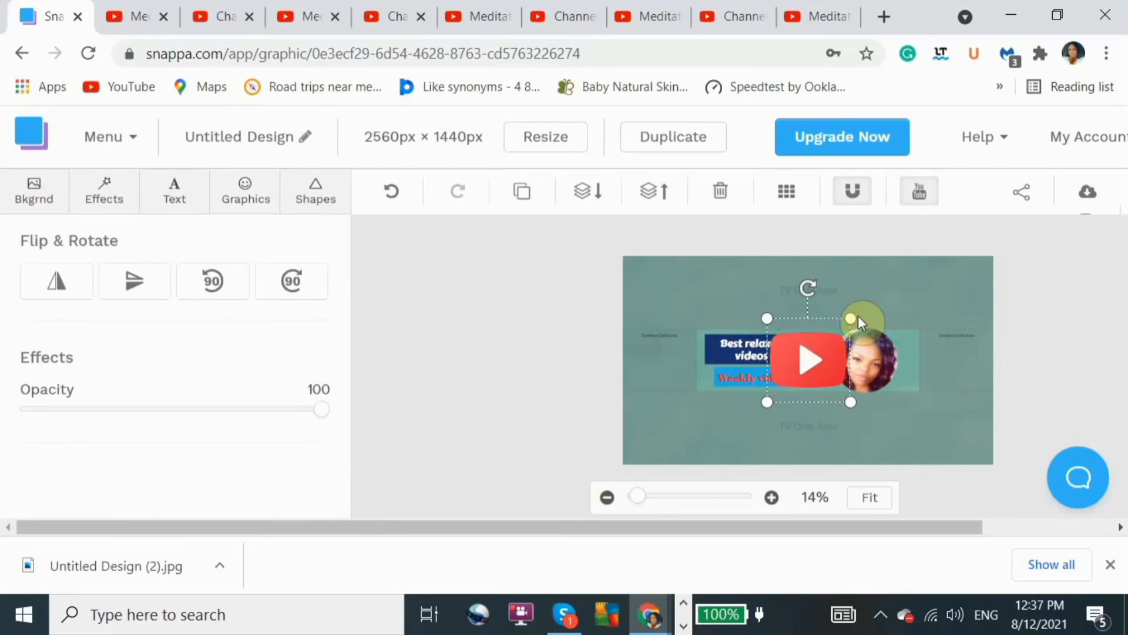
pyautogui.moveTo(858, 317); pyautogui.dragTo(847, 321)
pyautogui.moveTo(827, 364); pyautogui.dragTo(805, 443)
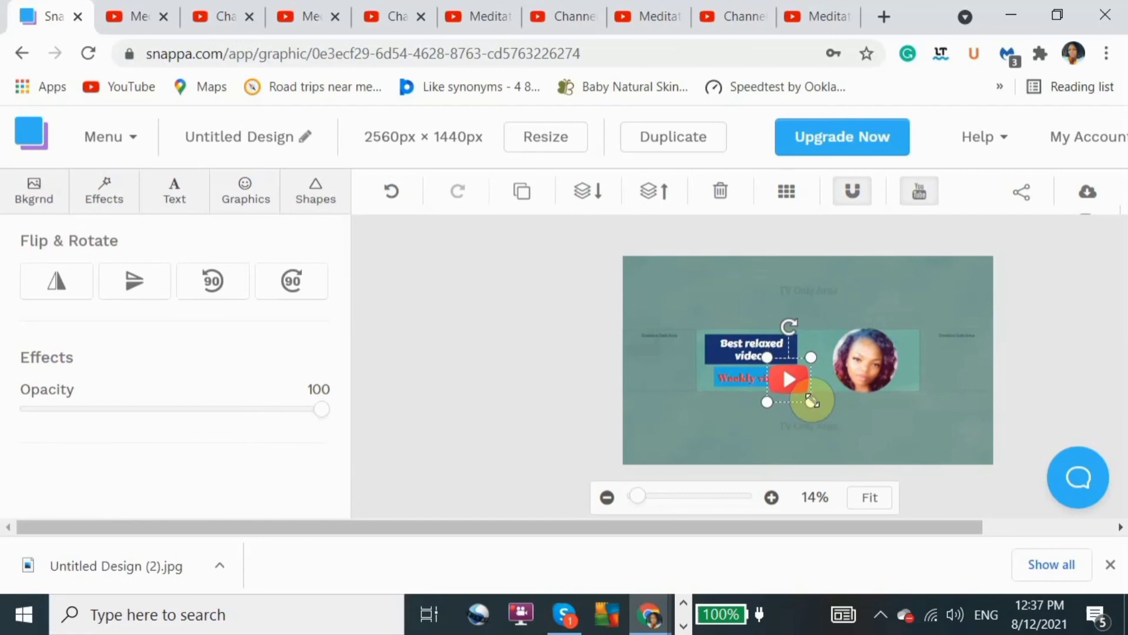
pyautogui.moveTo(810, 403); pyautogui.dragTo(713, 382)
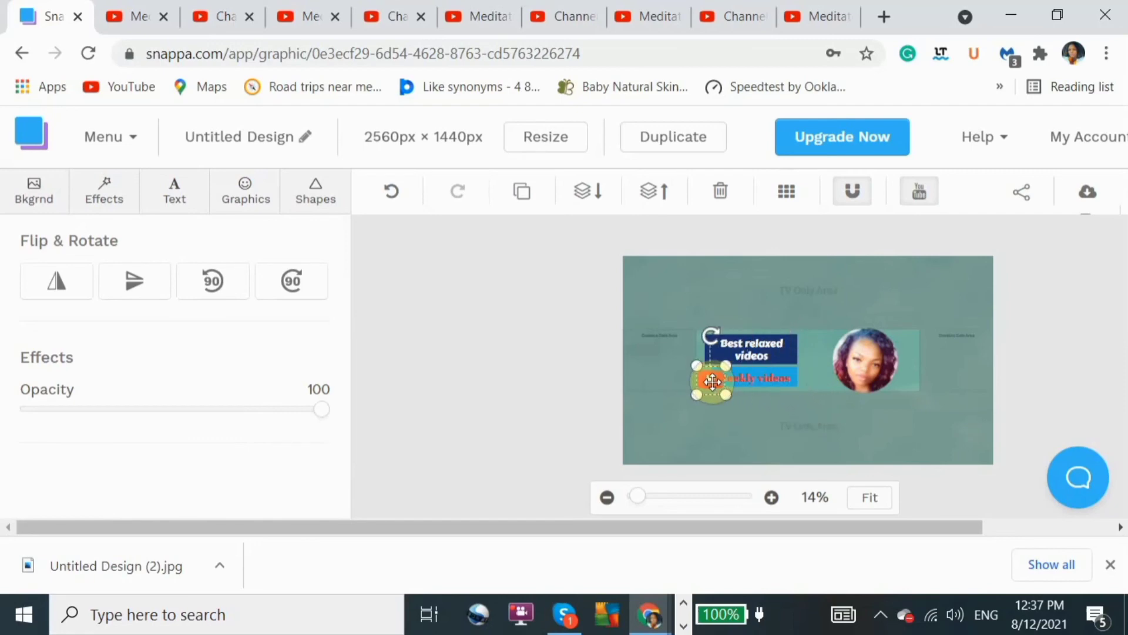
# - Shift the "Weekly videos" text and its bright blue bar sideways so they follow the YouTube icon
pyautogui.click(753, 384)
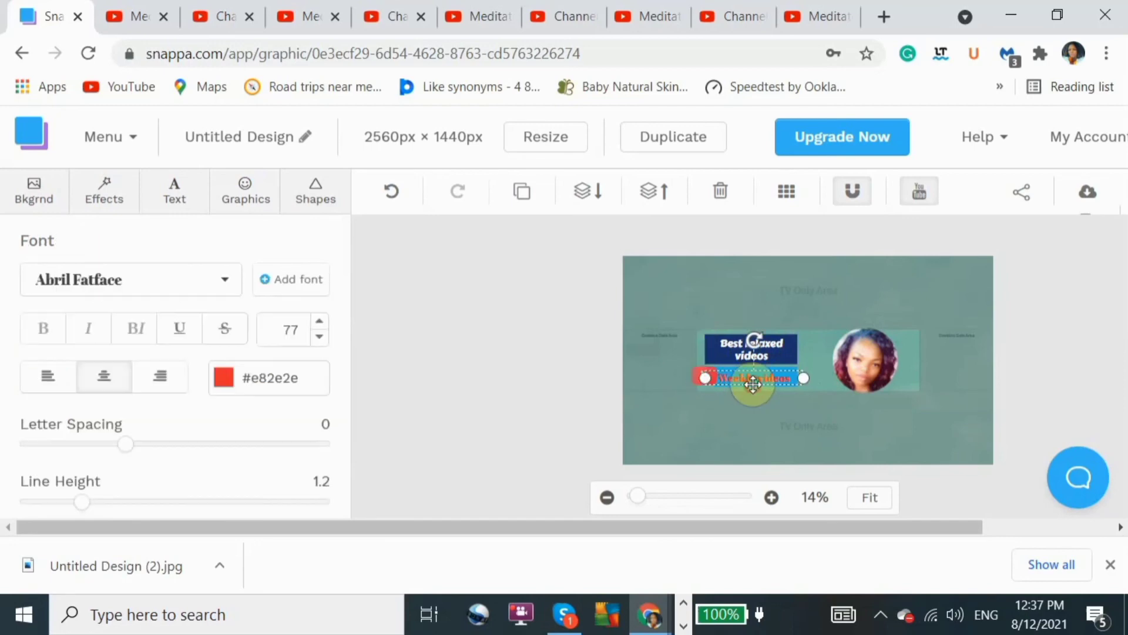
pyautogui.moveTo(700, 376); pyautogui.dragTo(701, 375)
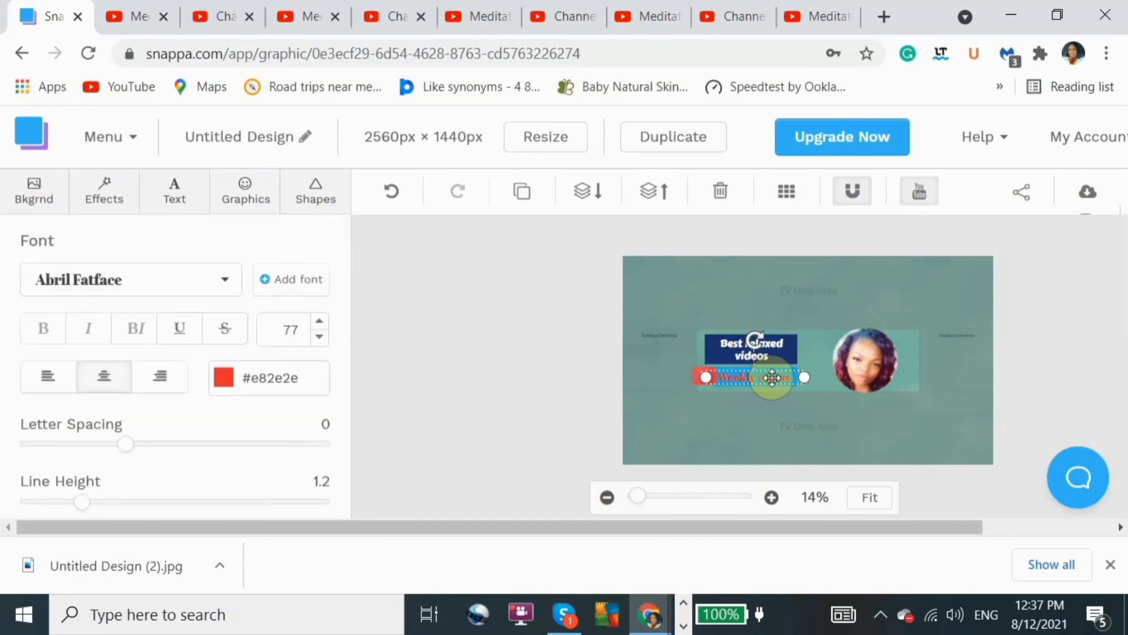
pyautogui.moveTo(773, 378); pyautogui.dragTo(791, 377)
# - Set the dark blue bar's fill to the custom shade #1c3780
pyautogui.click(752, 350)
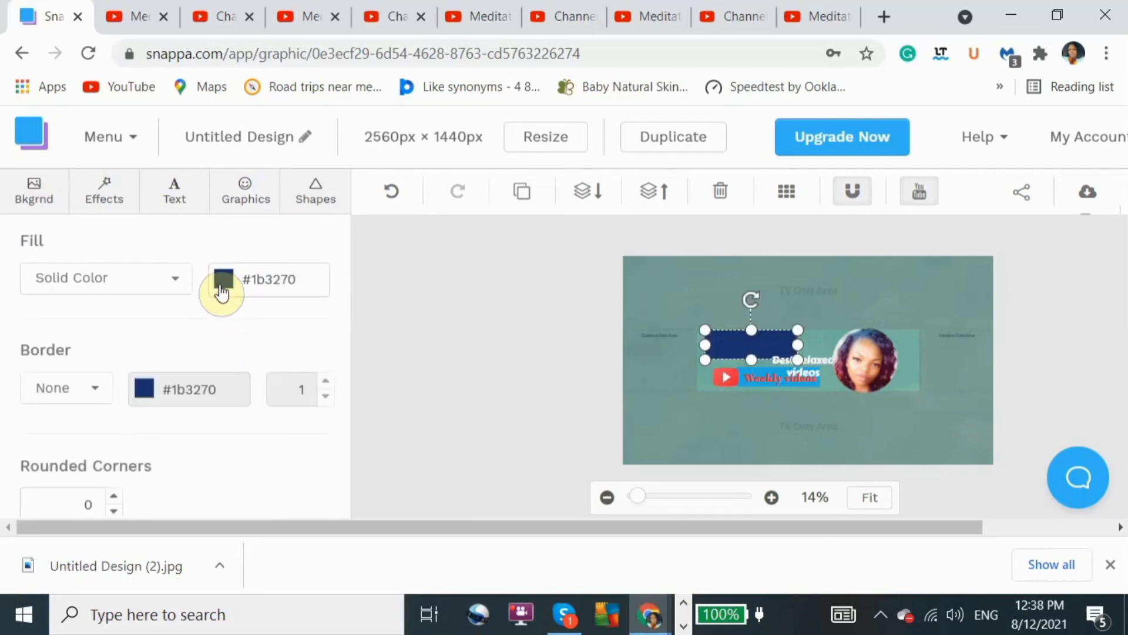
pyautogui.click(223, 279)
pyautogui.click(406, 380)
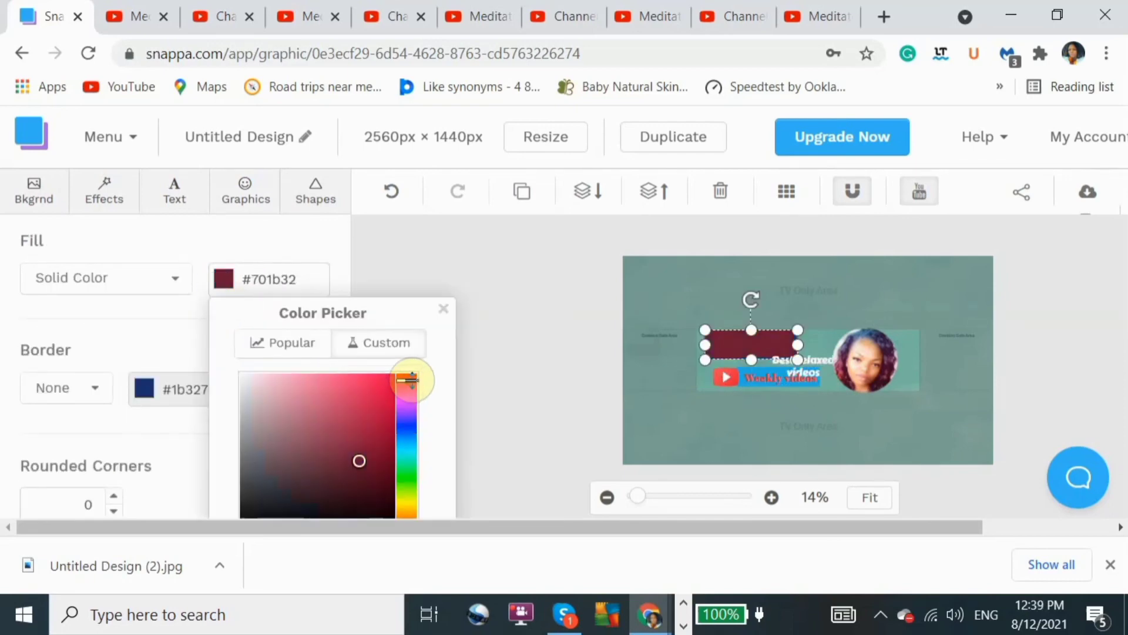
pyautogui.click(360, 404)
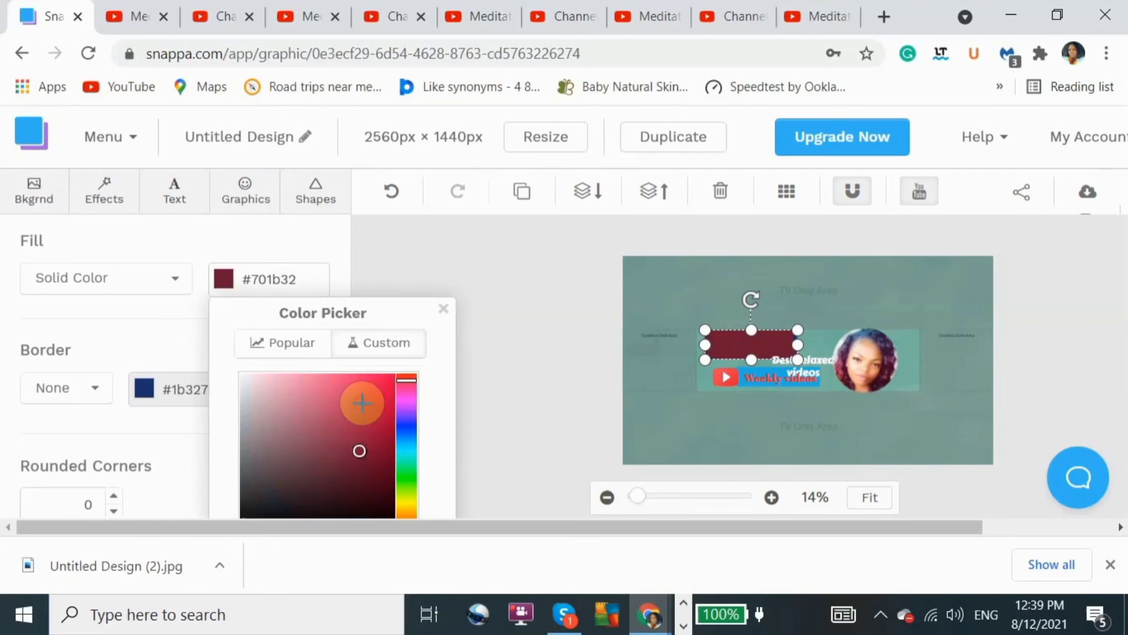
pyautogui.click(409, 376)
pyautogui.click(382, 380)
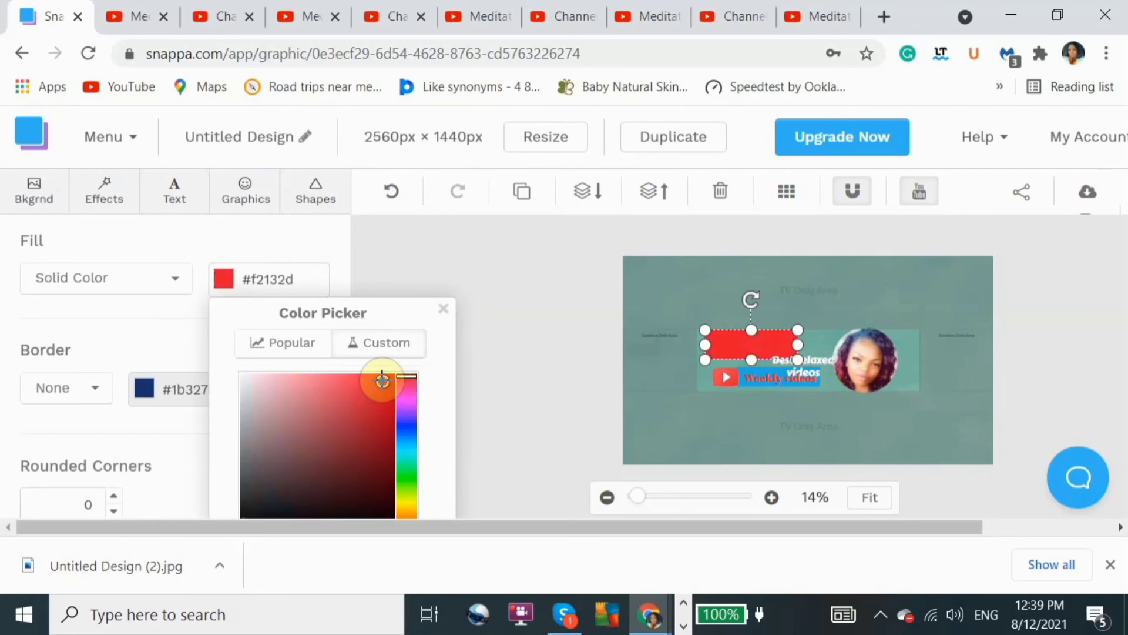
pyautogui.click(381, 464)
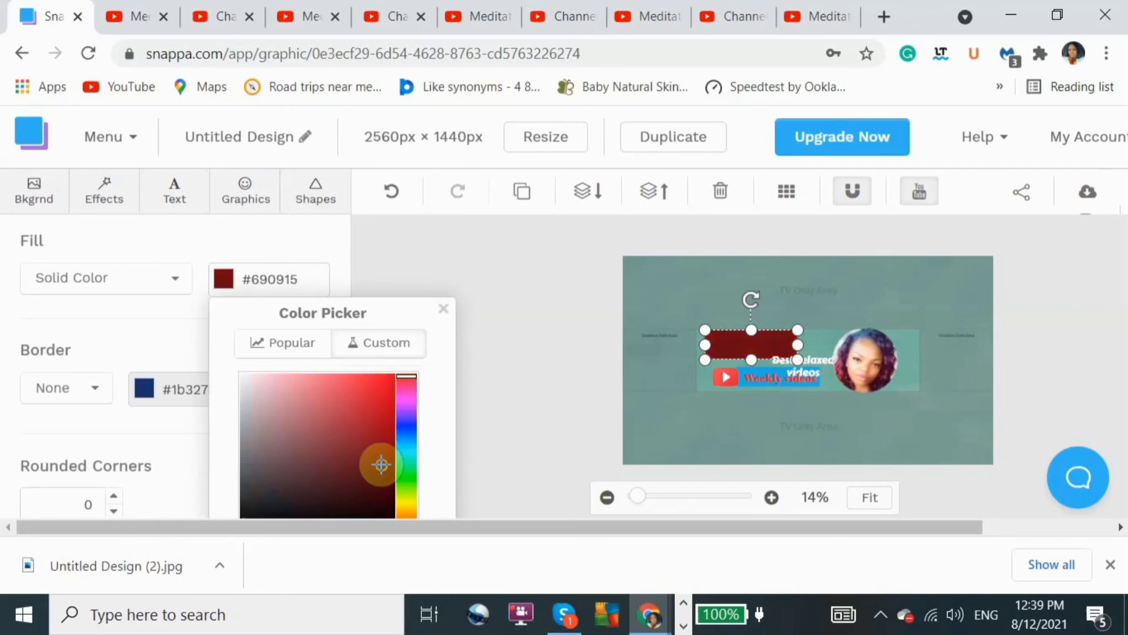
pyautogui.click(404, 449)
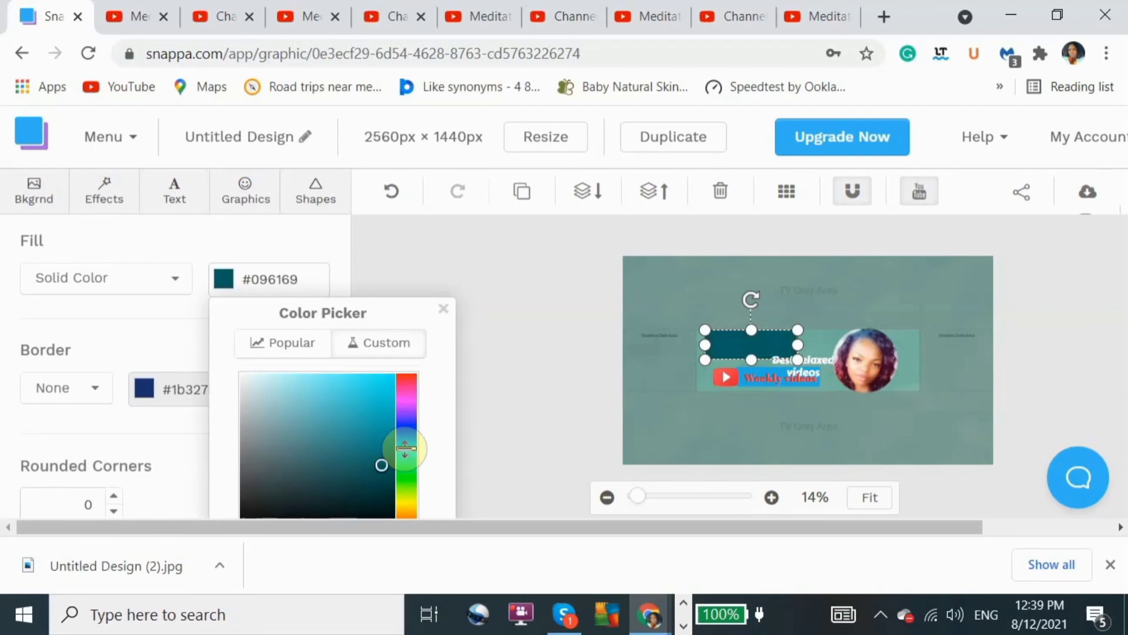
pyautogui.click(374, 431)
pyautogui.click(405, 431)
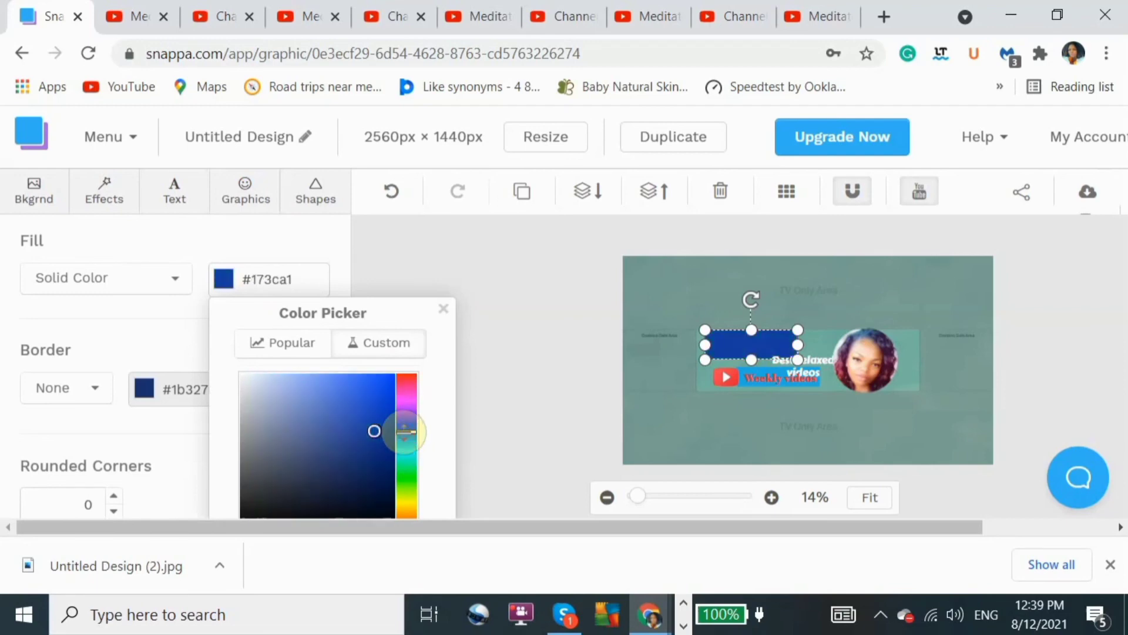
pyautogui.click(360, 450)
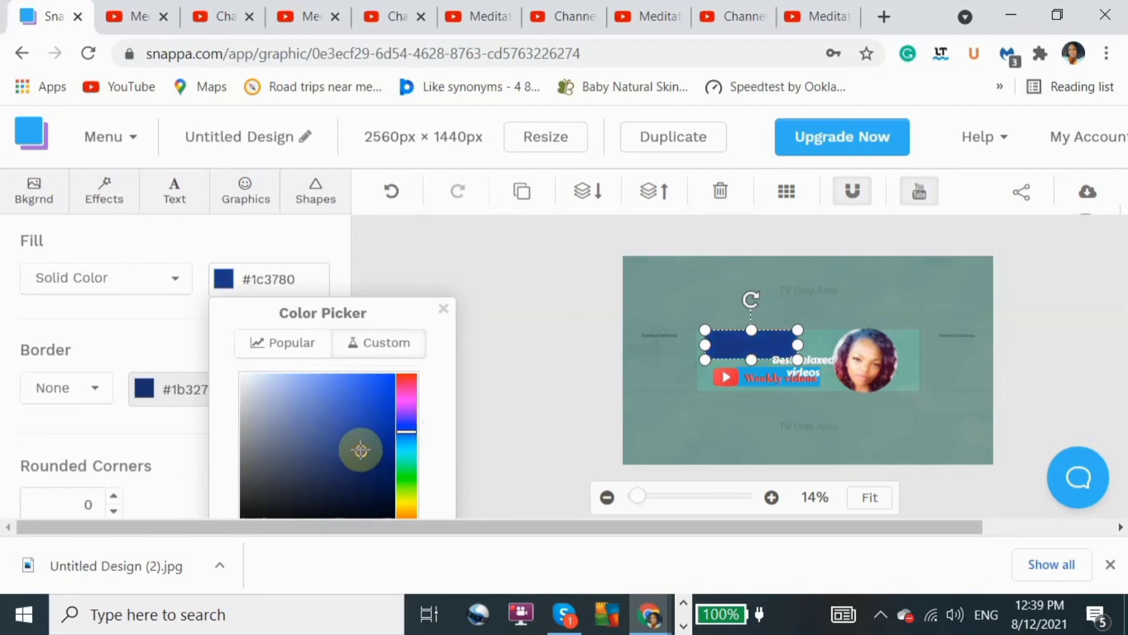
# - Undo the last two fill changes on the upper bar and redo them
pyautogui.click(802, 374)
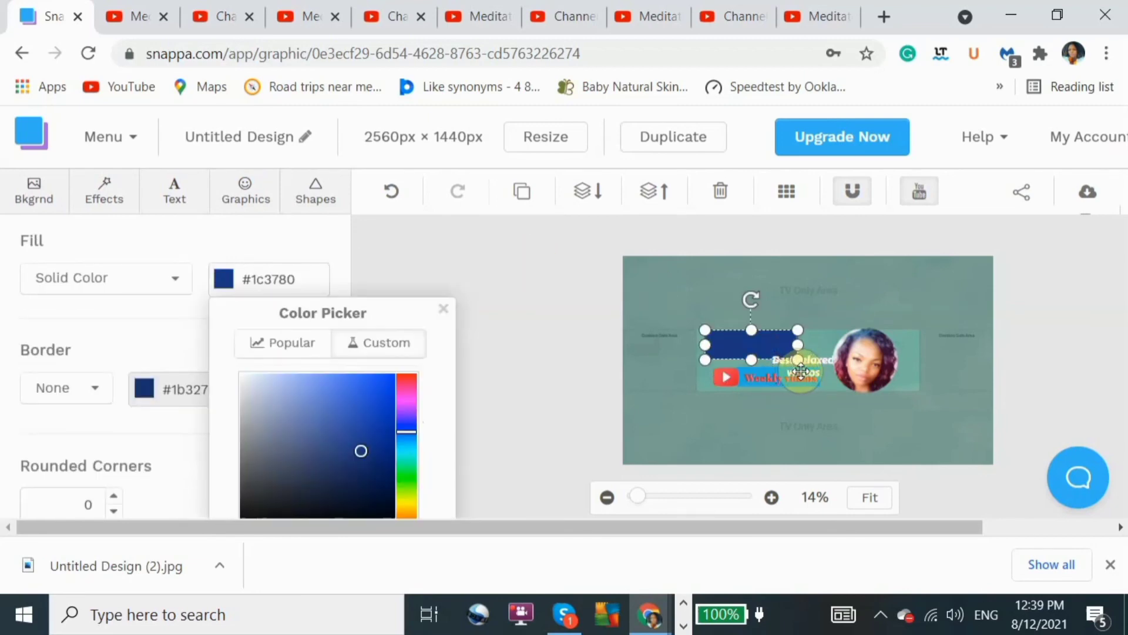
pyautogui.click(801, 372)
pyautogui.click(803, 370)
pyautogui.click(390, 192)
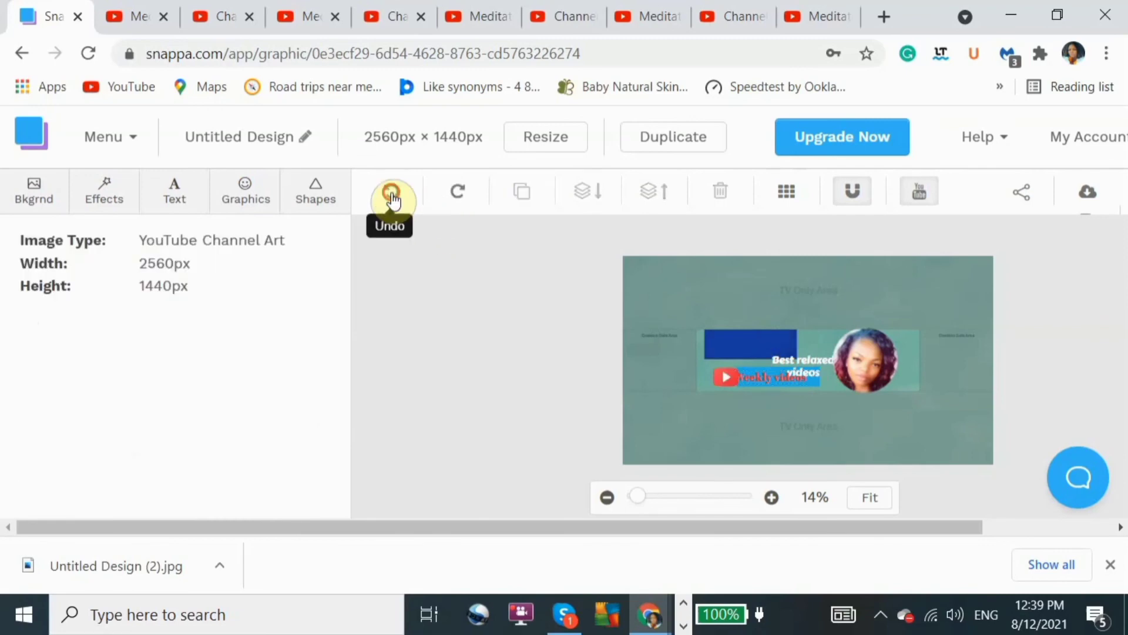
pyautogui.click(388, 193)
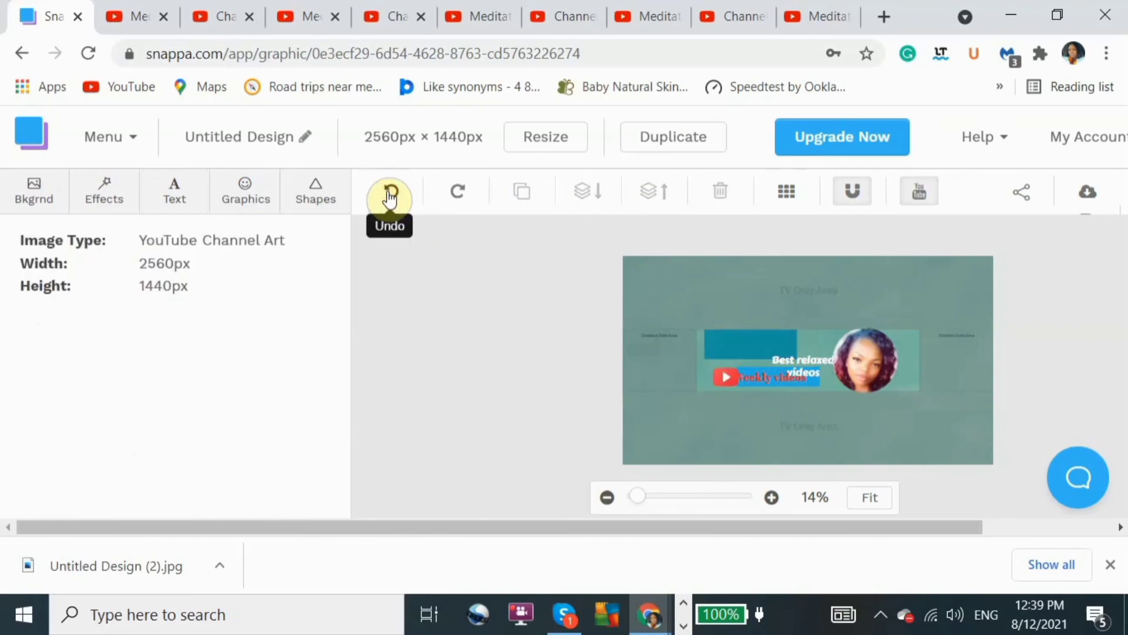
pyautogui.click(457, 194)
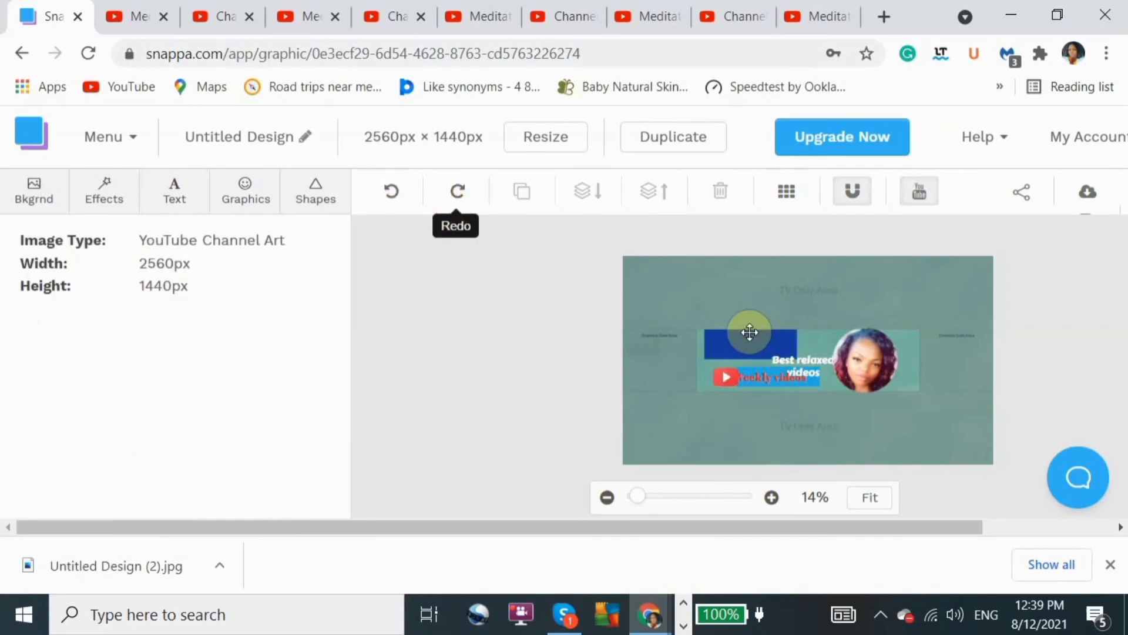
pyautogui.click(464, 193)
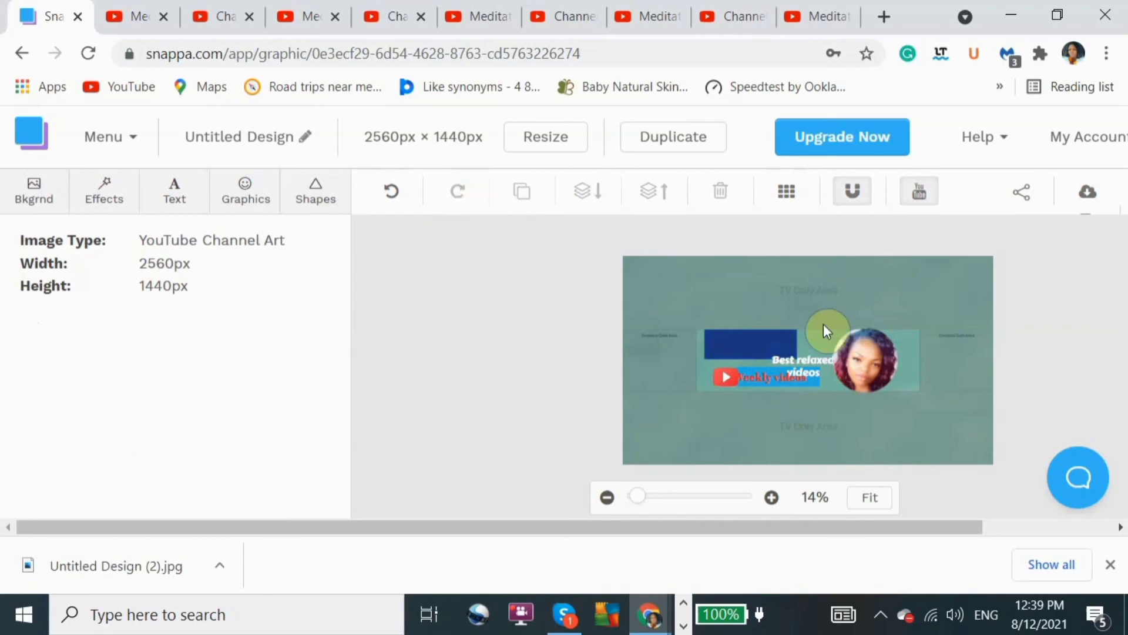
# - Move the "Best relaxed videos" text back onto the dark blue bar
pyautogui.click(815, 357)
pyautogui.moveTo(815, 358); pyautogui.dragTo(770, 336)
# - Turn off the YouTube safe zone overlay and download the banner as a JPG
pyautogui.click(1087, 191)
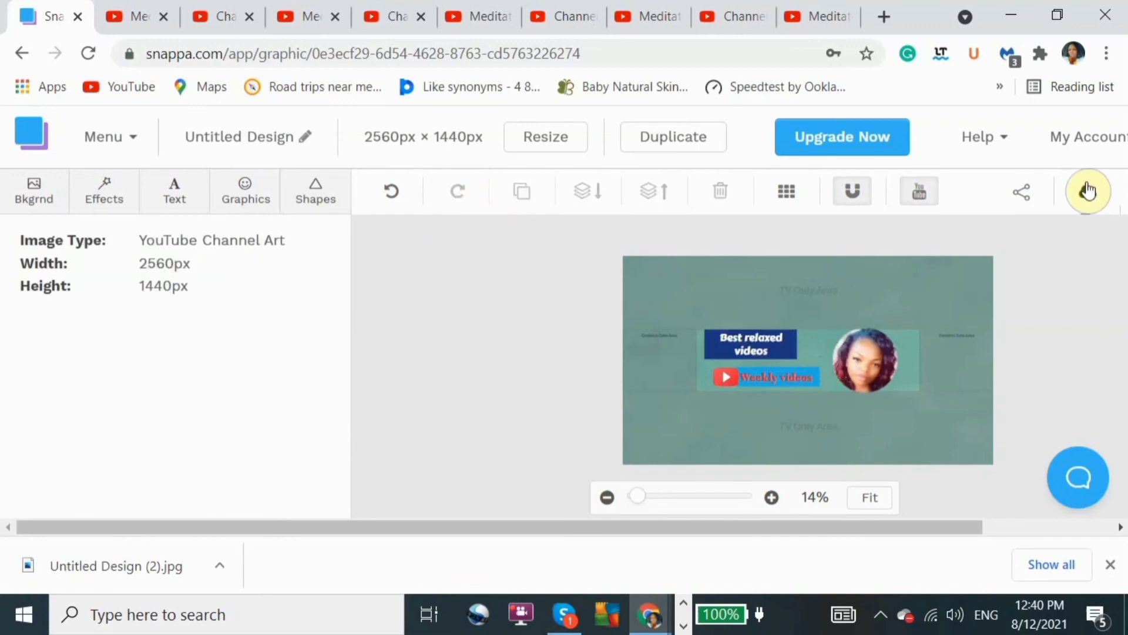
pyautogui.click(912, 190)
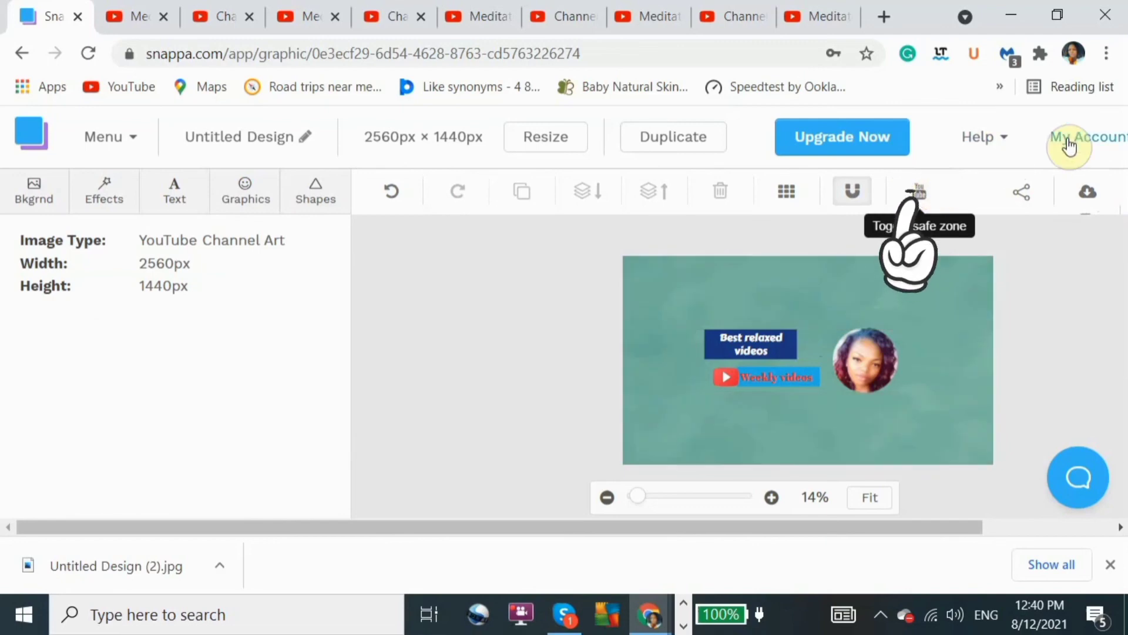
pyautogui.click(1087, 192)
pyautogui.click(1027, 231)
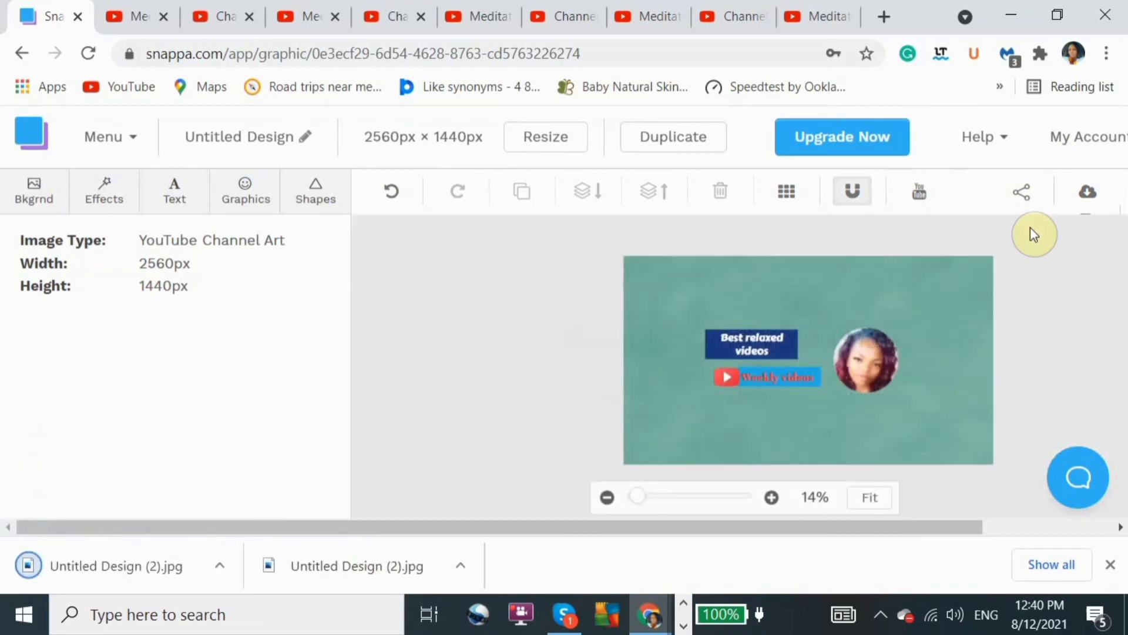
# - Show the downloaded banner in its folder and rename the file as "Meditate channel banner"
pyautogui.click(221, 570)
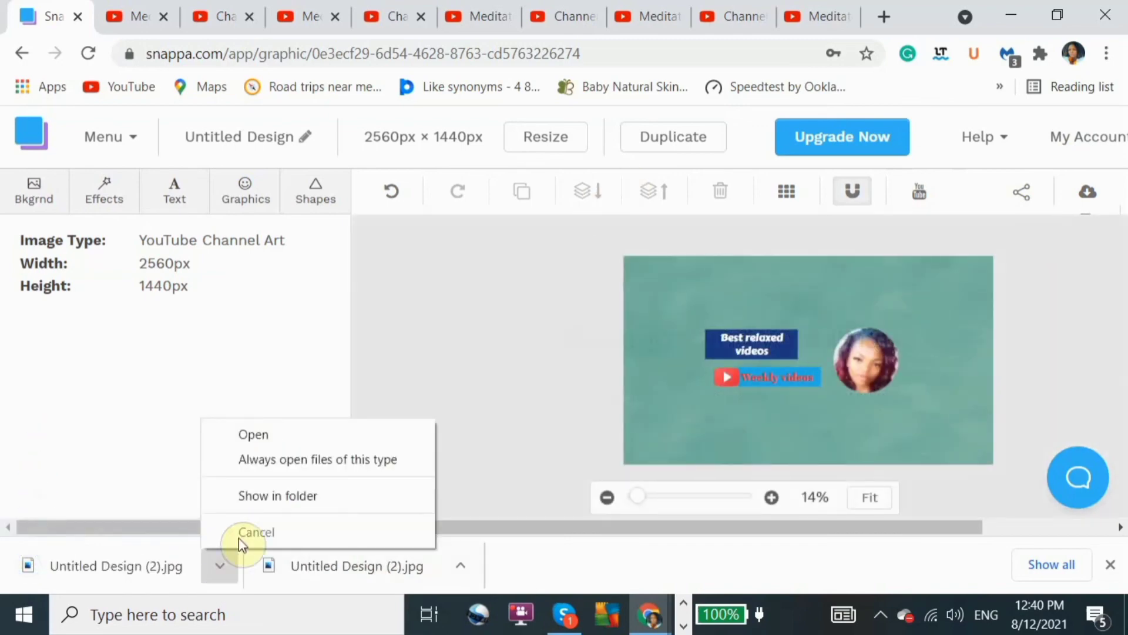
pyautogui.click(262, 495)
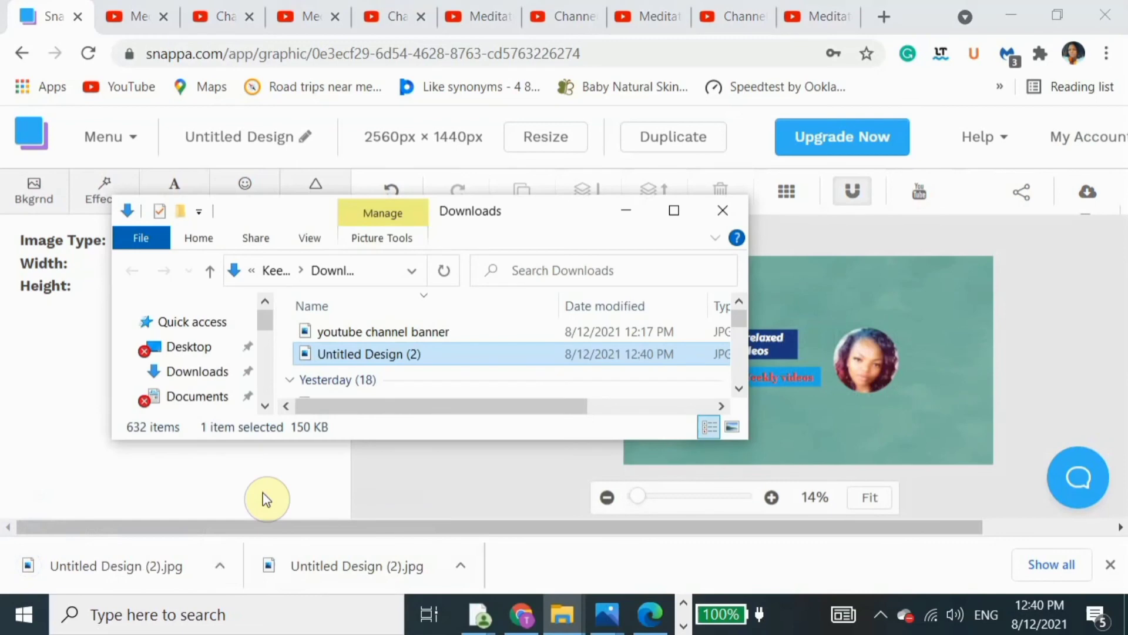
pyautogui.click(415, 357)
pyautogui.press('capslock')
pyautogui.write('M')
pyautogui.press('capslock')
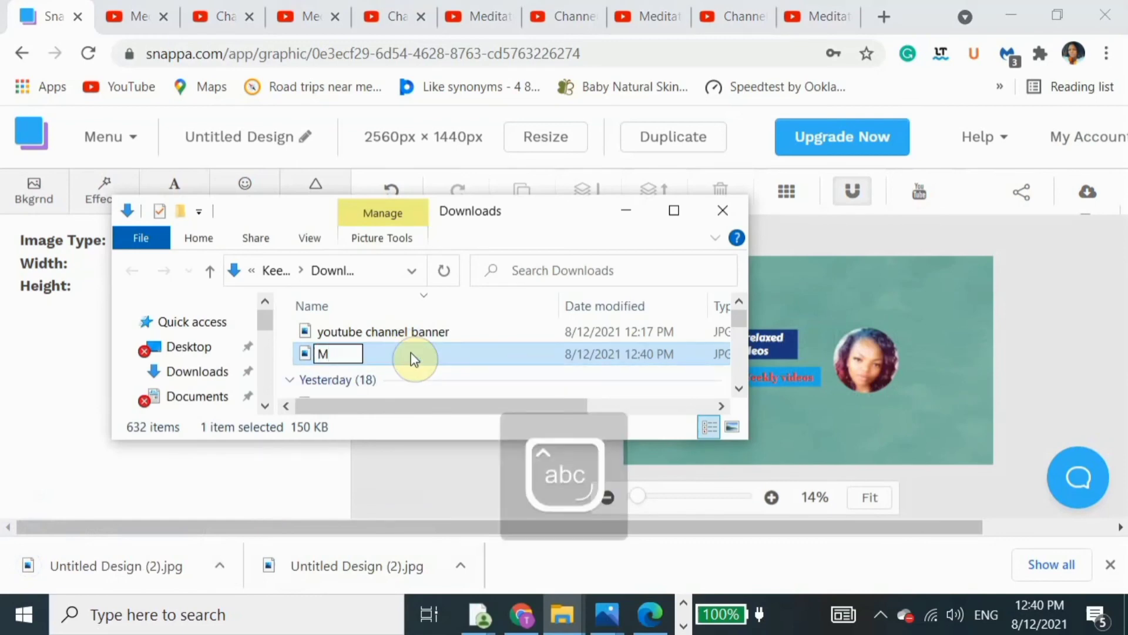
pyautogui.write('editate channel banner')
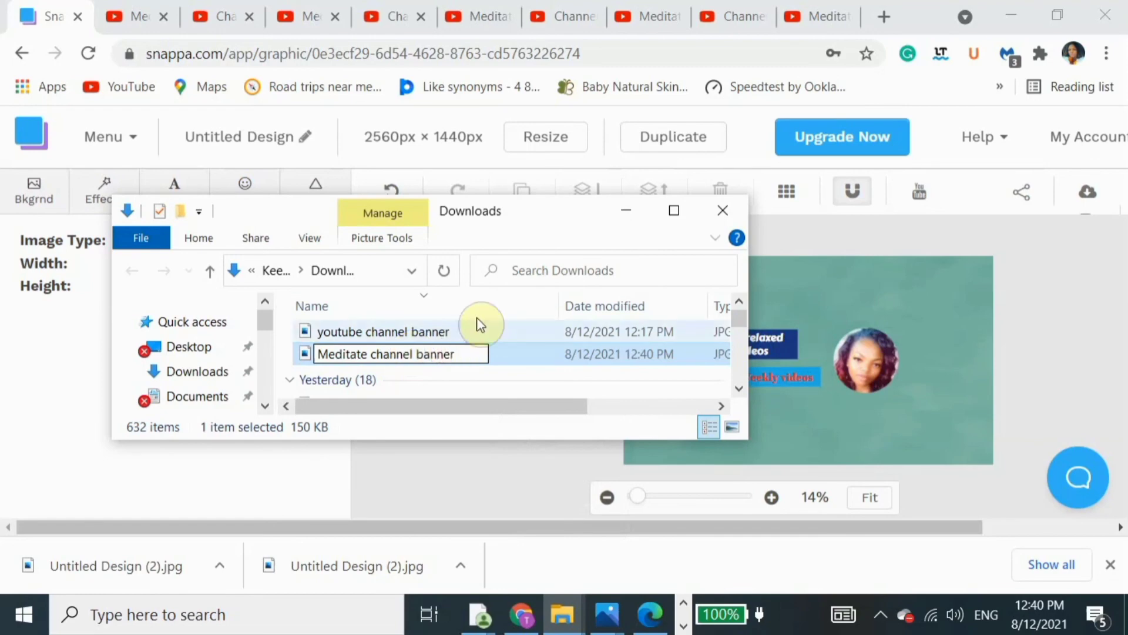
pyautogui.press('Return')
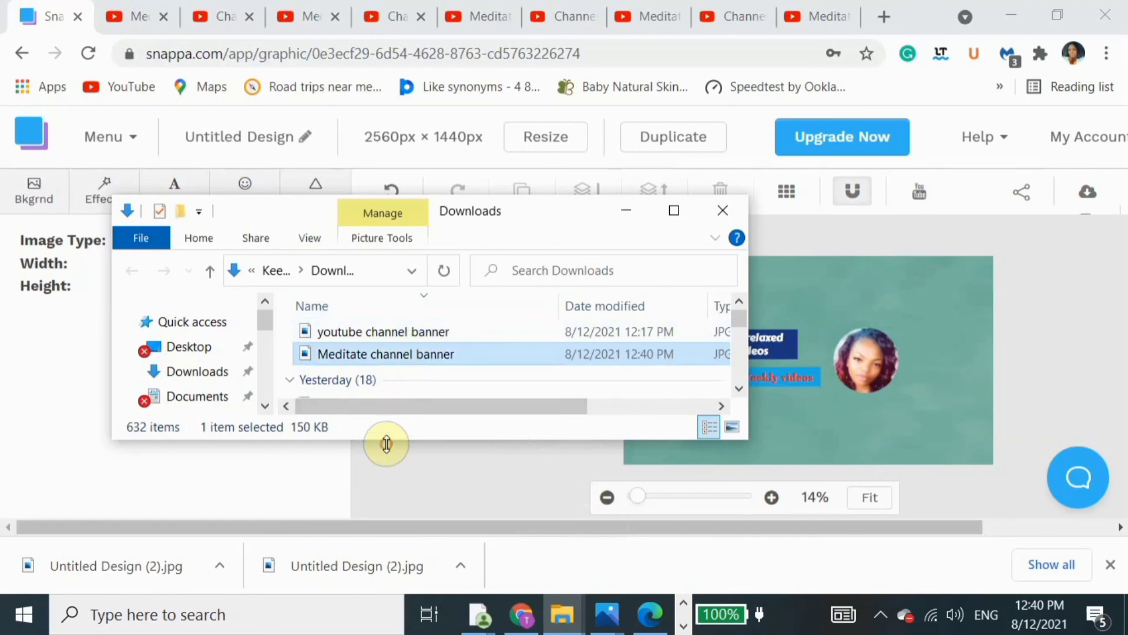
# - Switch to the YouTube channel page and open the banner image section of its branding customization
pyautogui.click(142, 18)
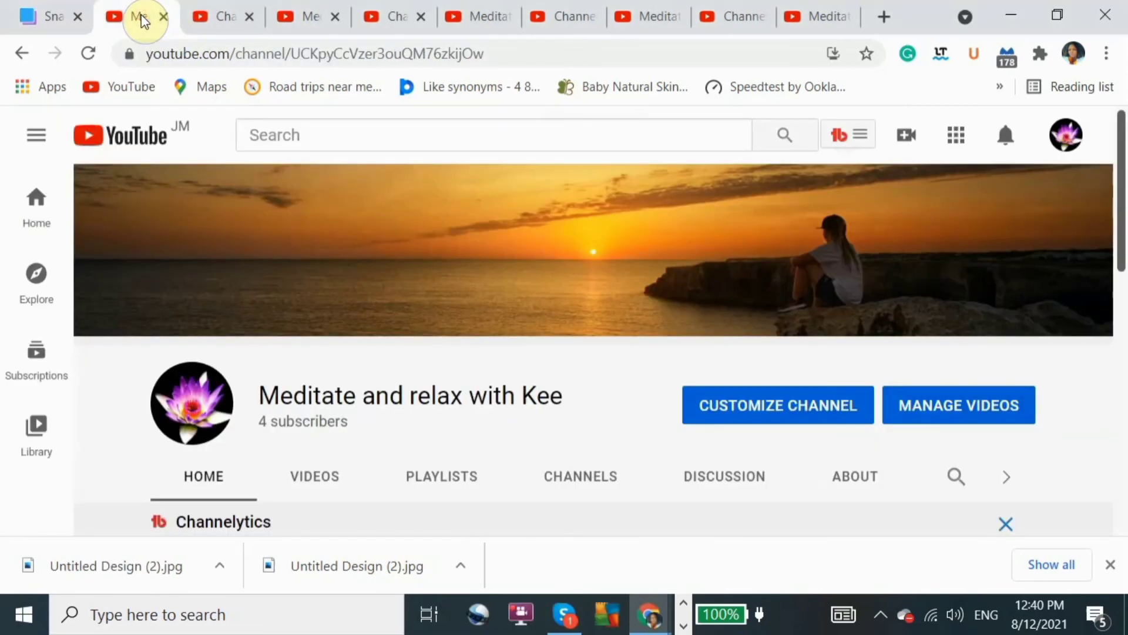
pyautogui.click(779, 403)
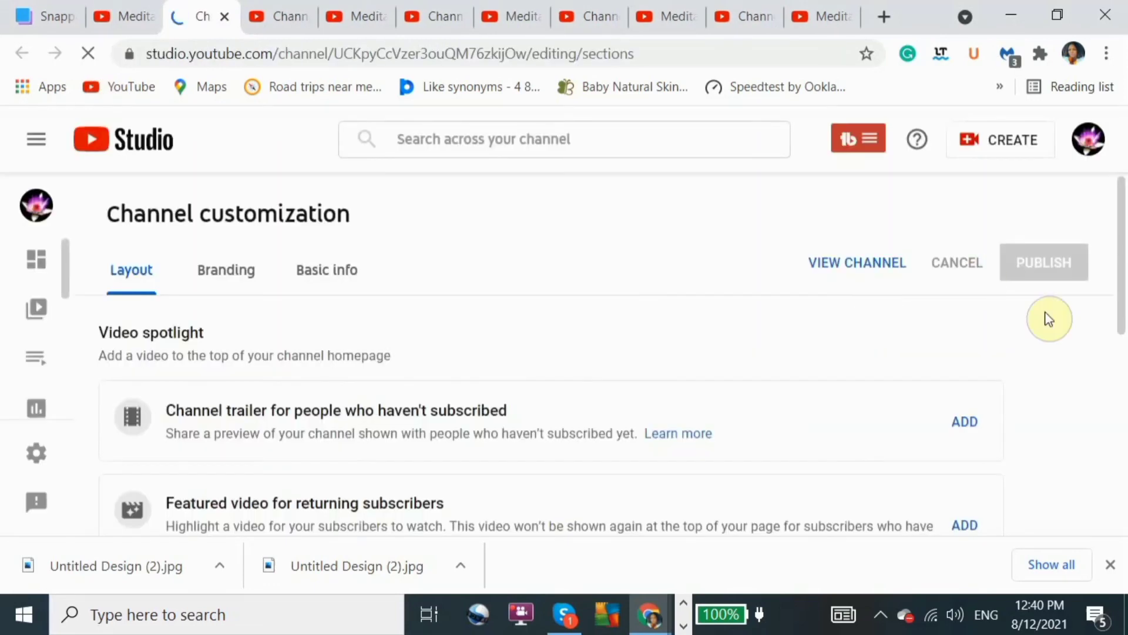
pyautogui.click(242, 275)
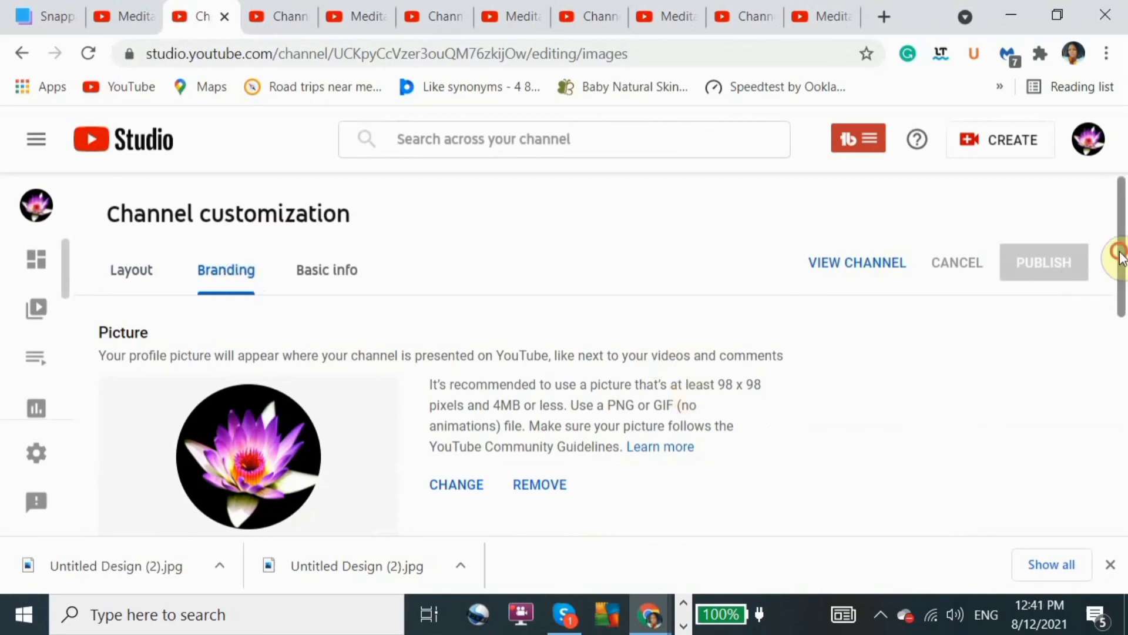
pyautogui.moveTo(1119, 254); pyautogui.dragTo(1120, 379)
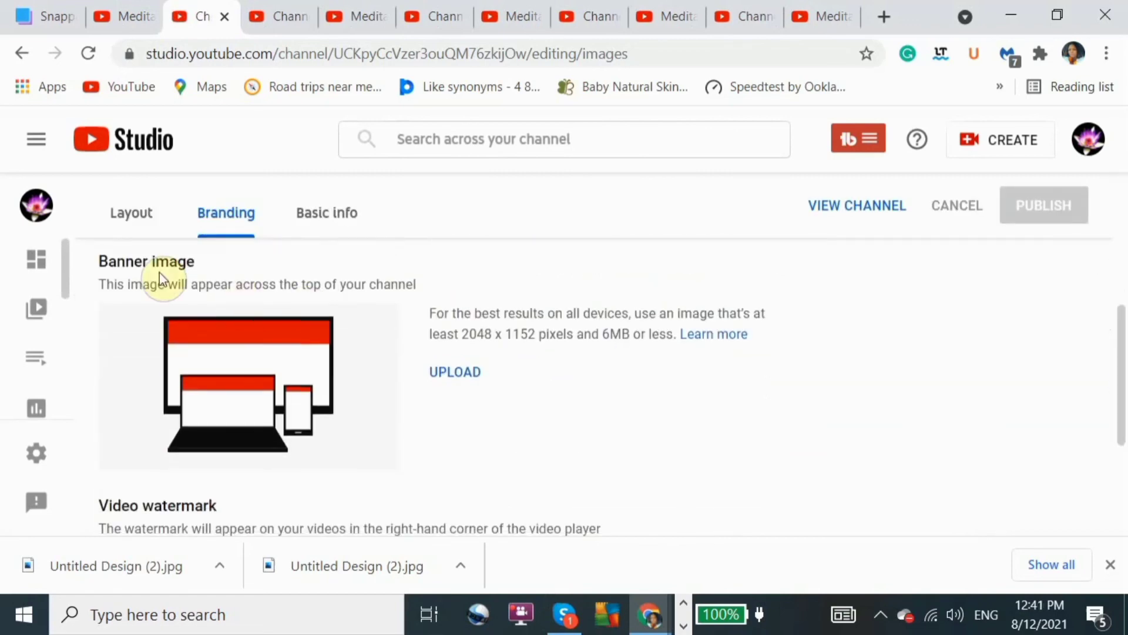
# - Upload "Meditate channel banner" from Downloads as the channel's banner image and accept its default crop
pyautogui.moveTo(100, 260); pyautogui.dragTo(203, 266)
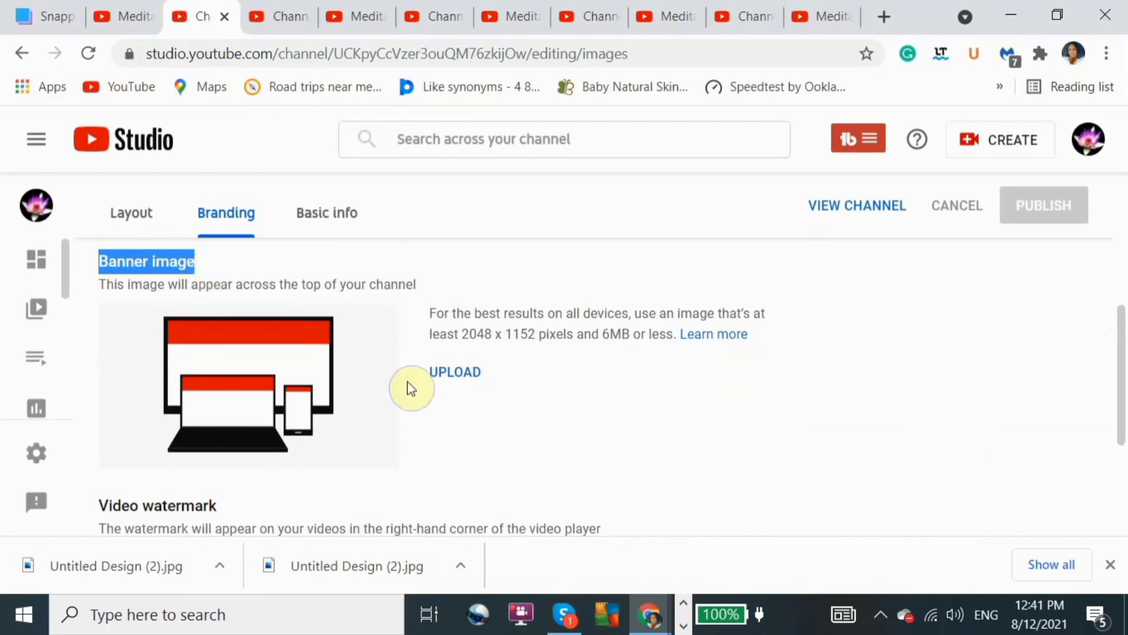
pyautogui.click(442, 378)
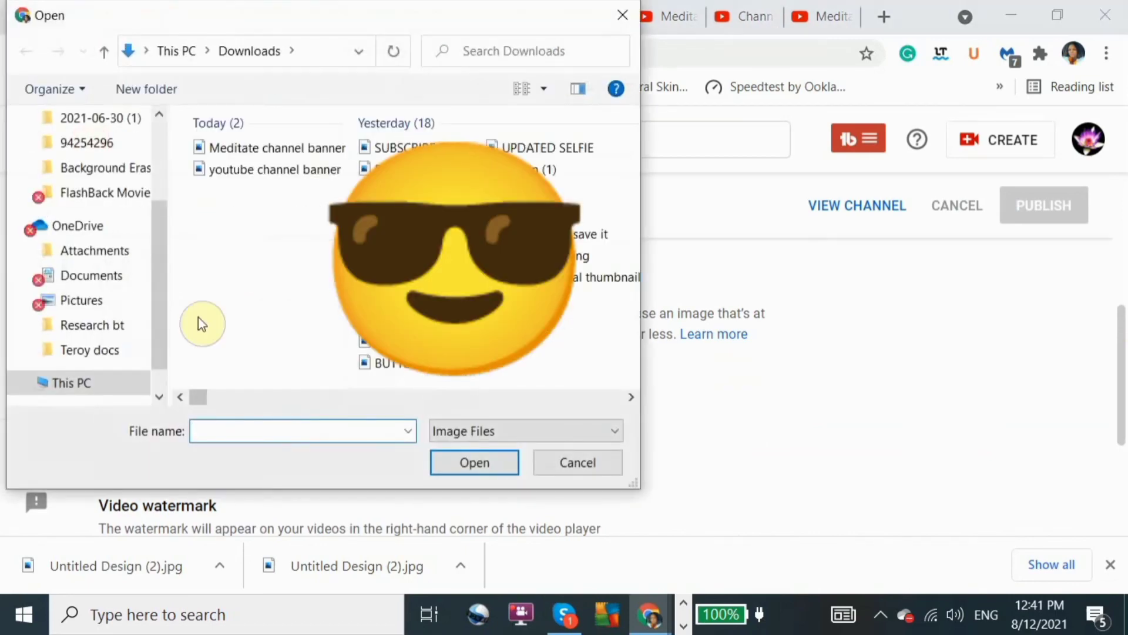
pyautogui.click(238, 150)
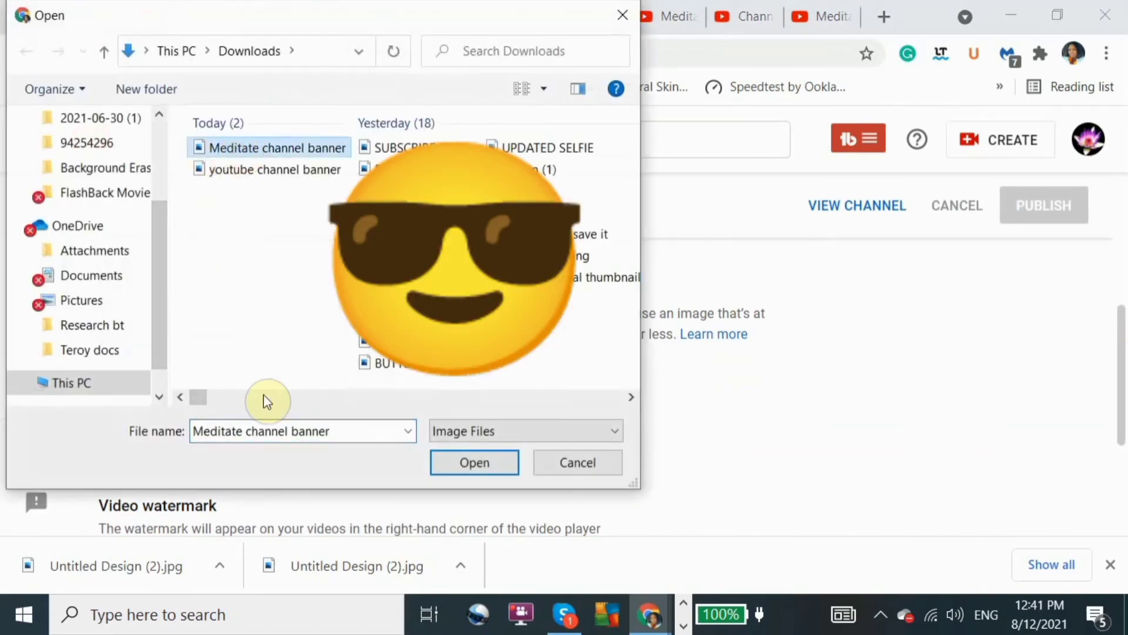
pyautogui.click(456, 462)
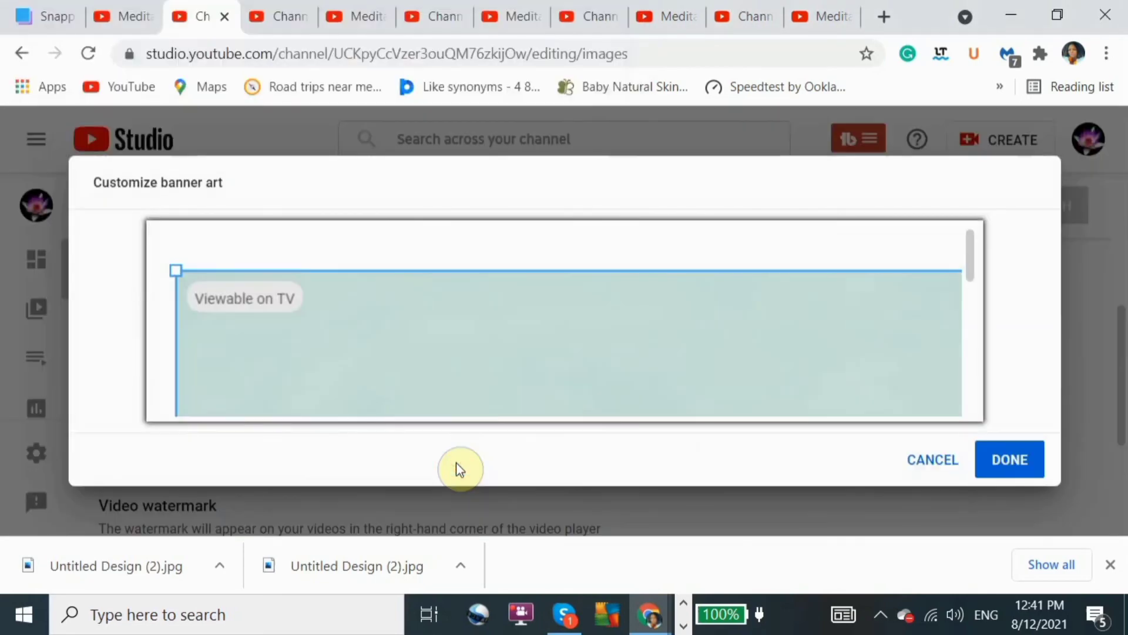
pyautogui.moveTo(978, 276); pyautogui.dragTo(975, 328)
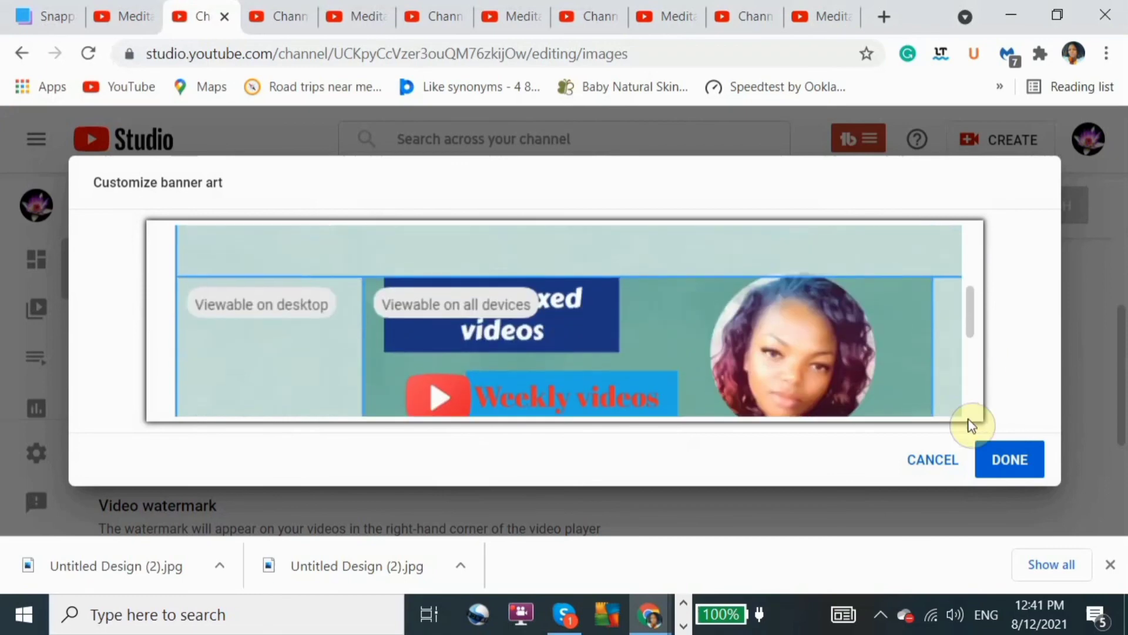
pyautogui.click(1009, 460)
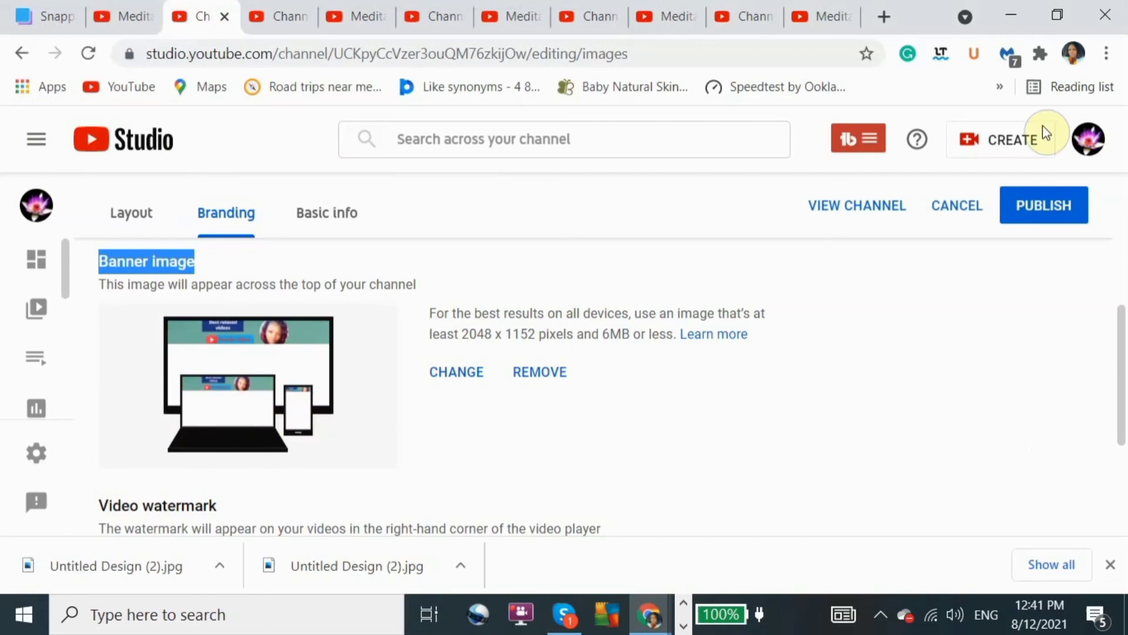
# - Publish the branding changes and open the channel page to view the new banner
pyautogui.click(1044, 200)
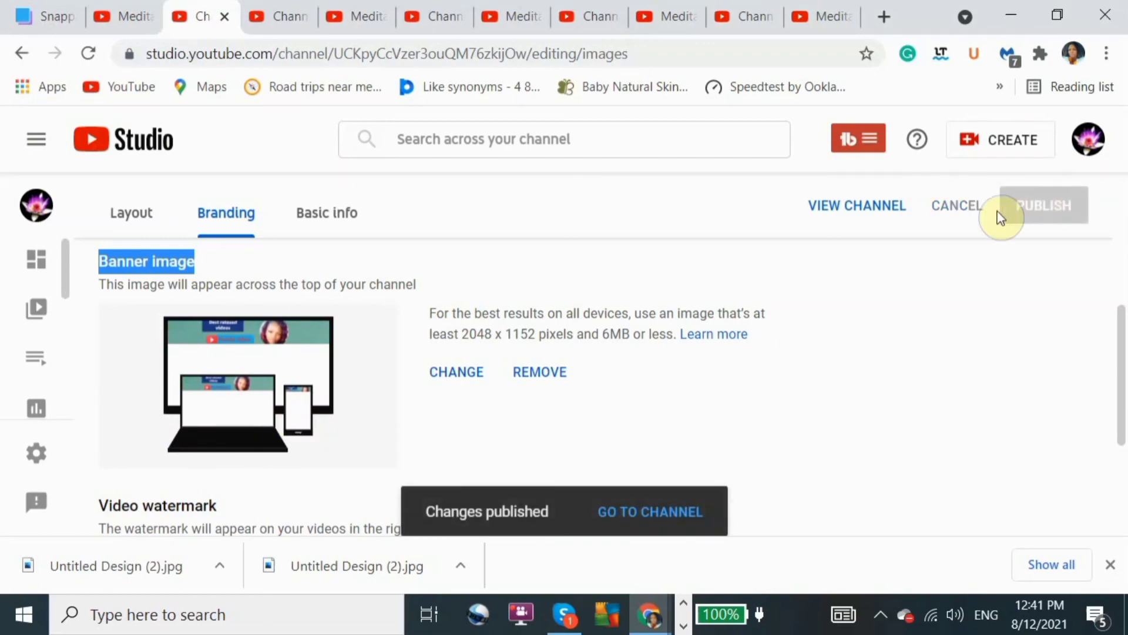
pyautogui.click(630, 508)
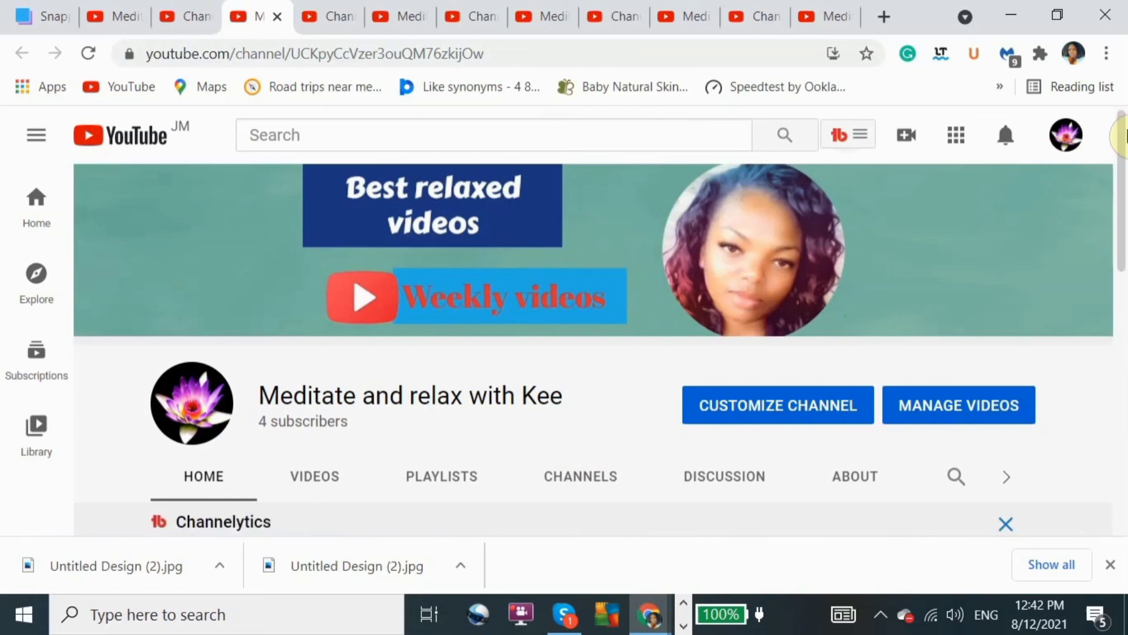
pyautogui.moveTo(1122, 135)
pyautogui.mouseDown()
pyautogui.moveTo(1122, 178)
pyautogui.moveTo(1124, 129)
pyautogui.mouseUp()
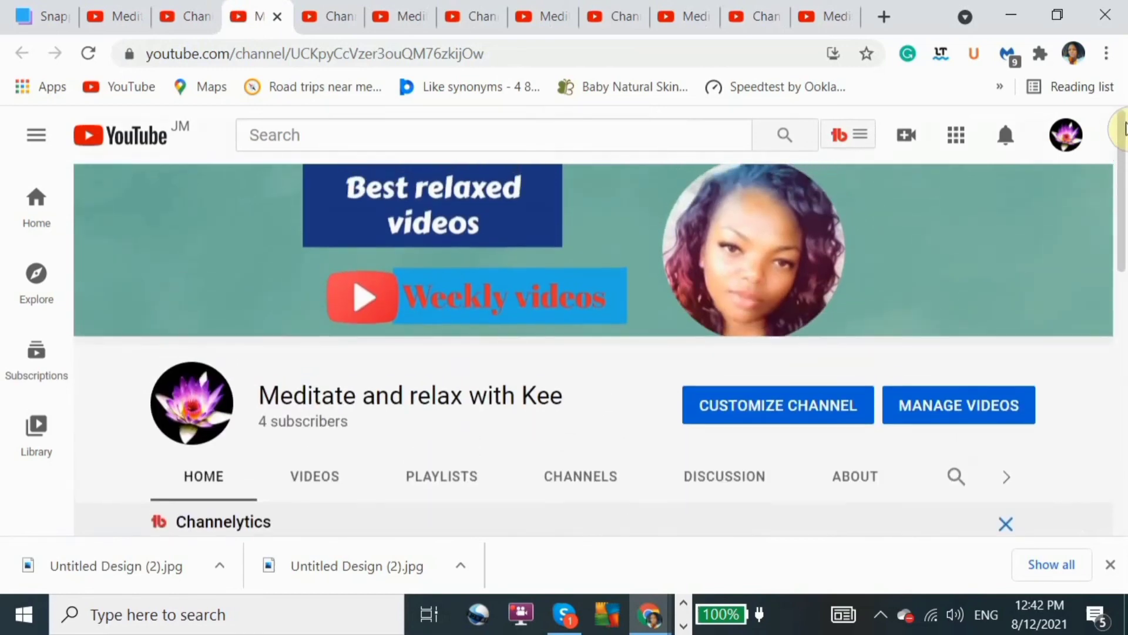